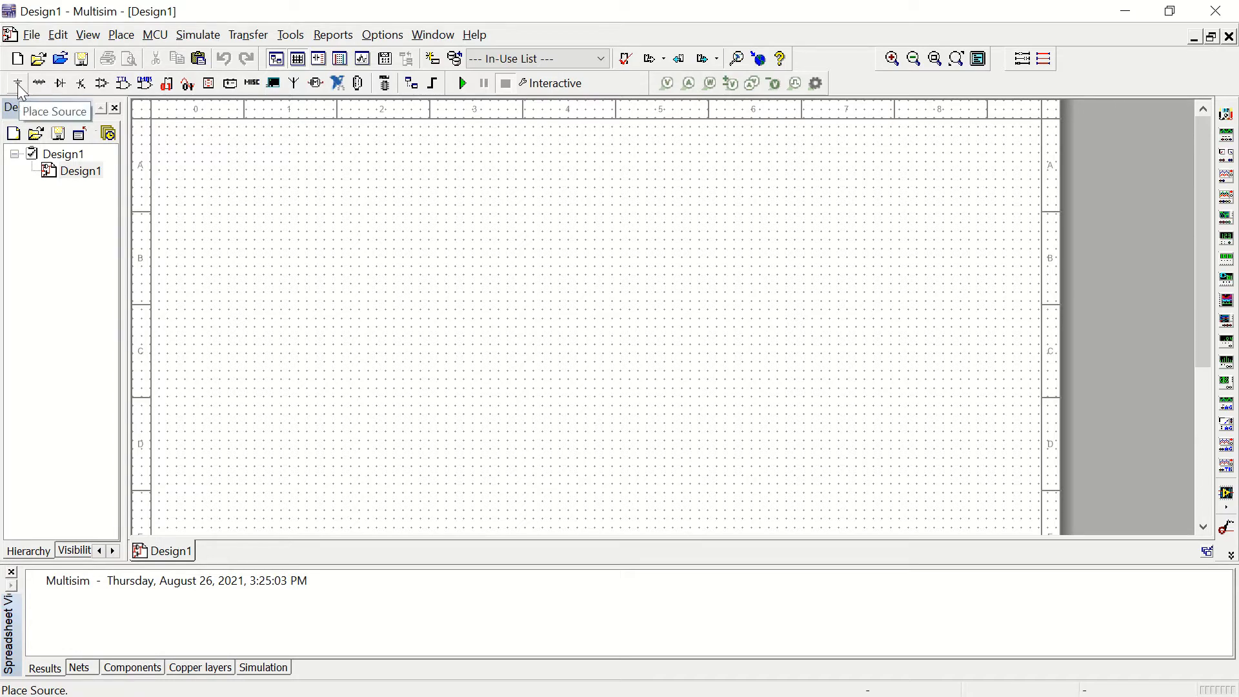
Step: Place an analog GROUND from the POWER_SOURCES family near the left side of the schematic sheet
left_click(18, 85)
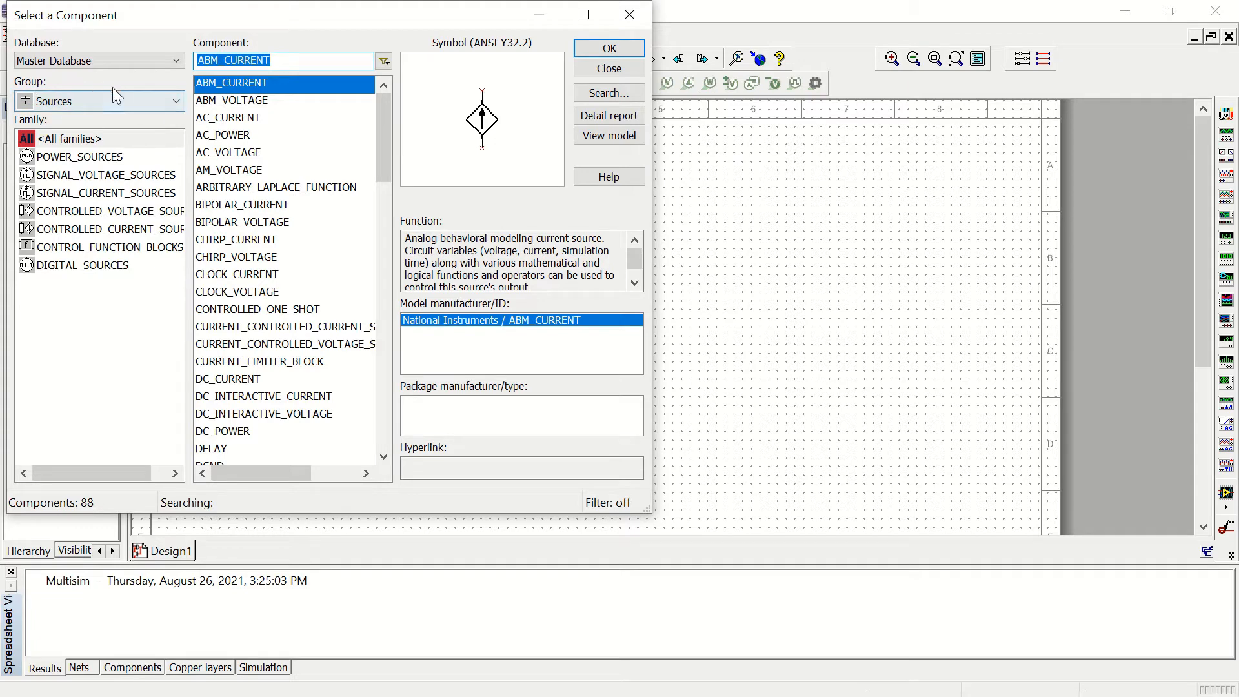
left_click(84, 161)
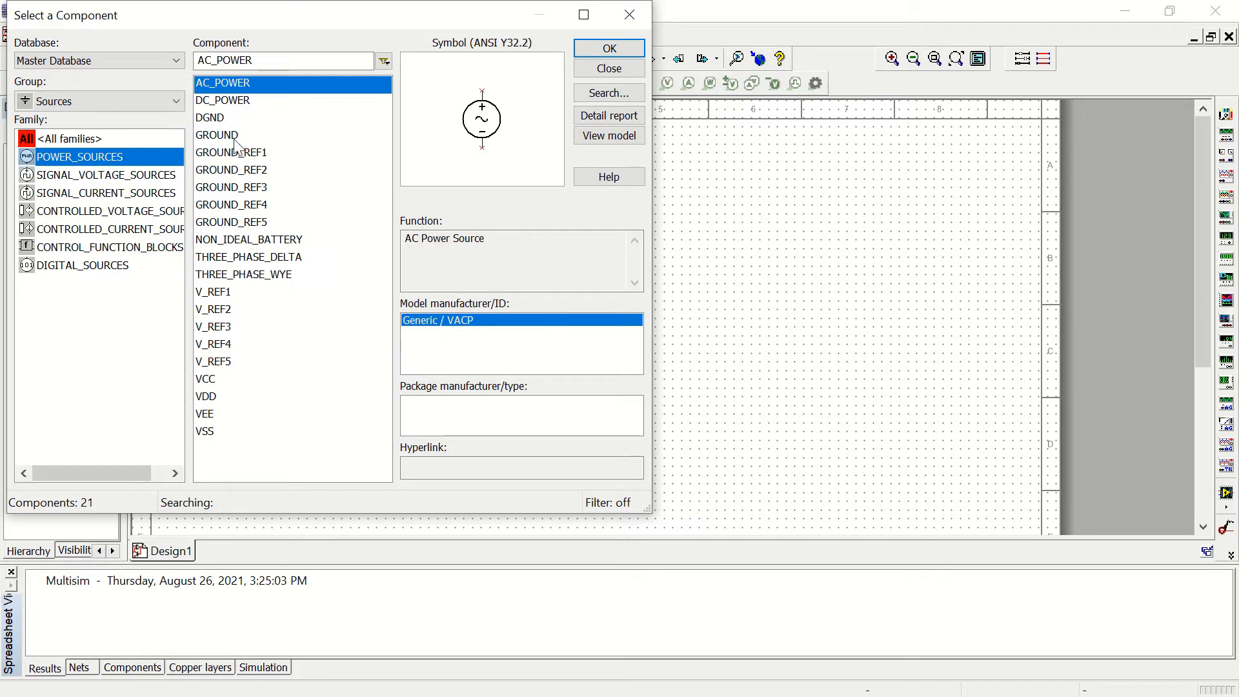
left_click(211, 105)
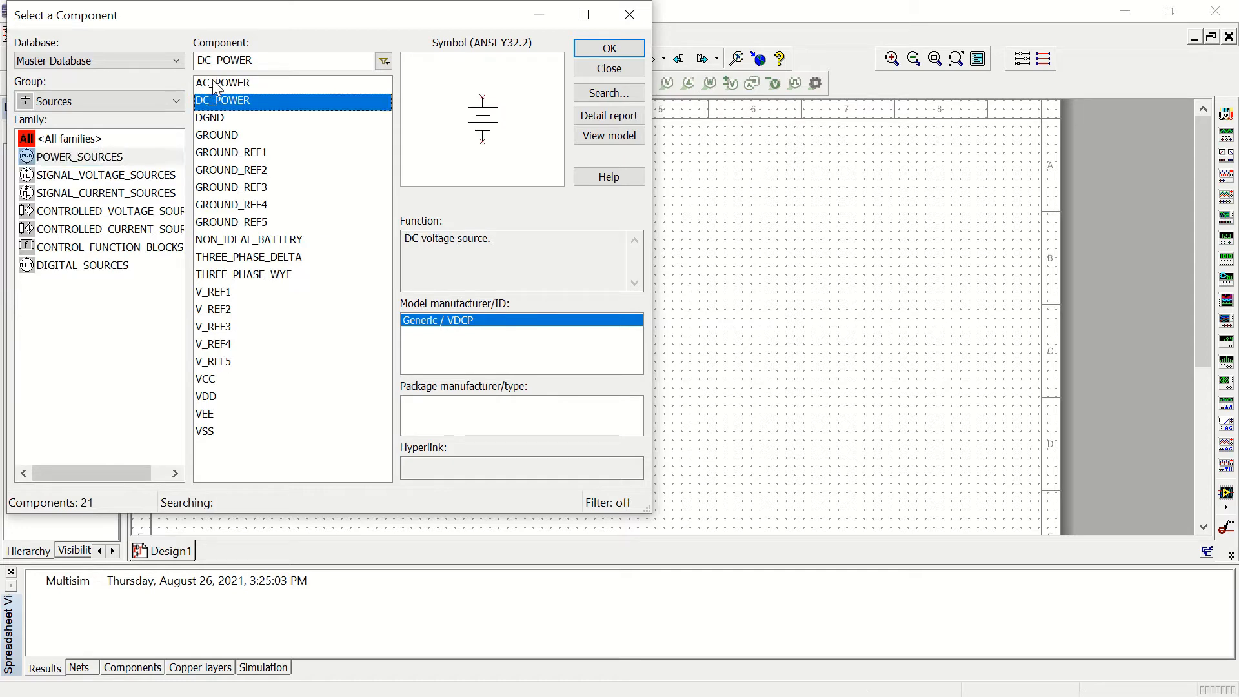
left_click(209, 139)
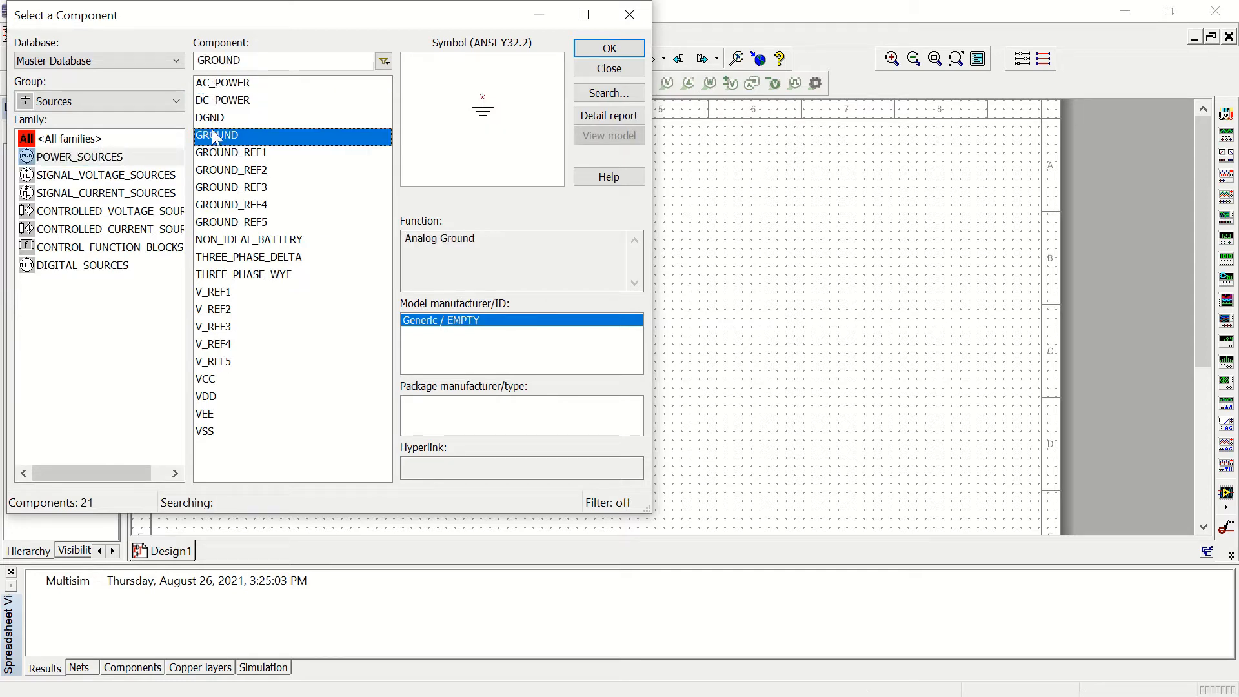
left_click(213, 120)
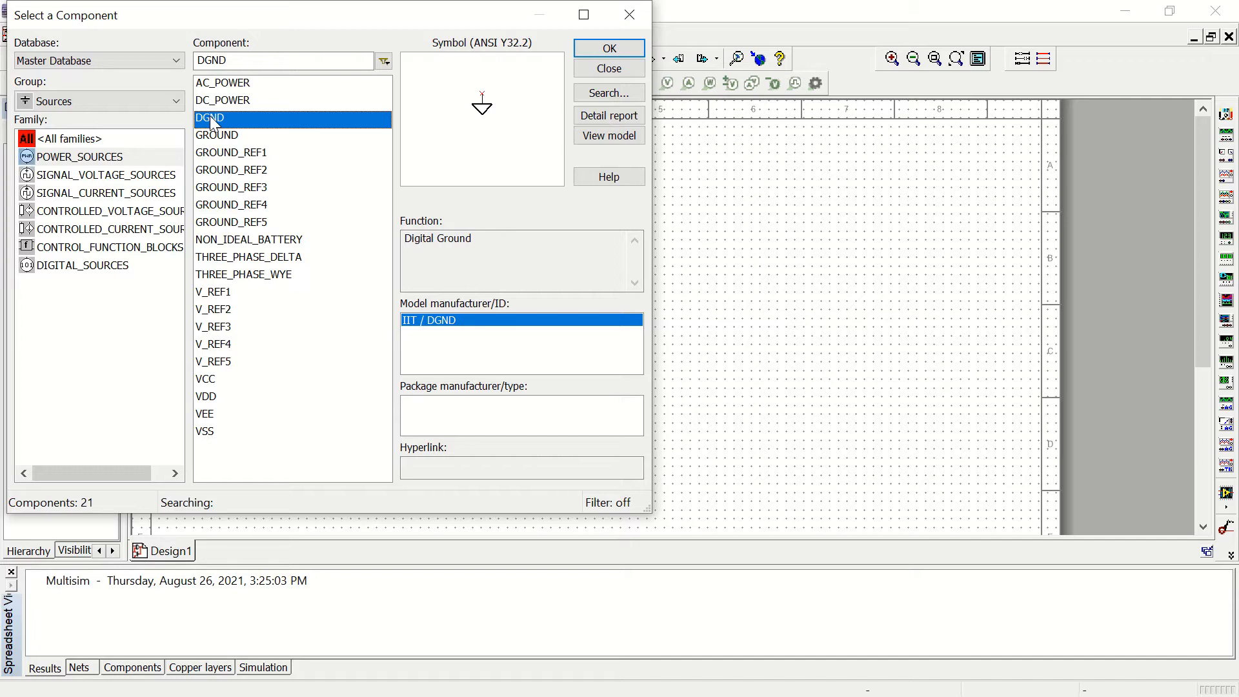
left_click(218, 137)
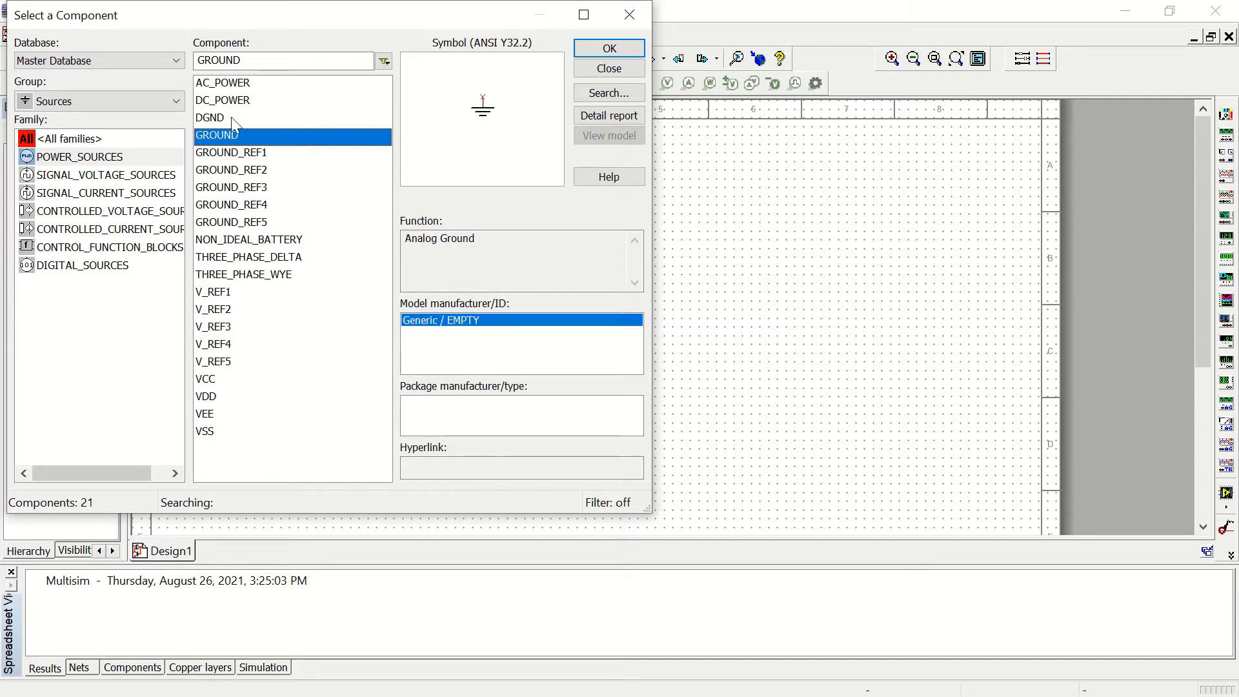
left_click(610, 49)
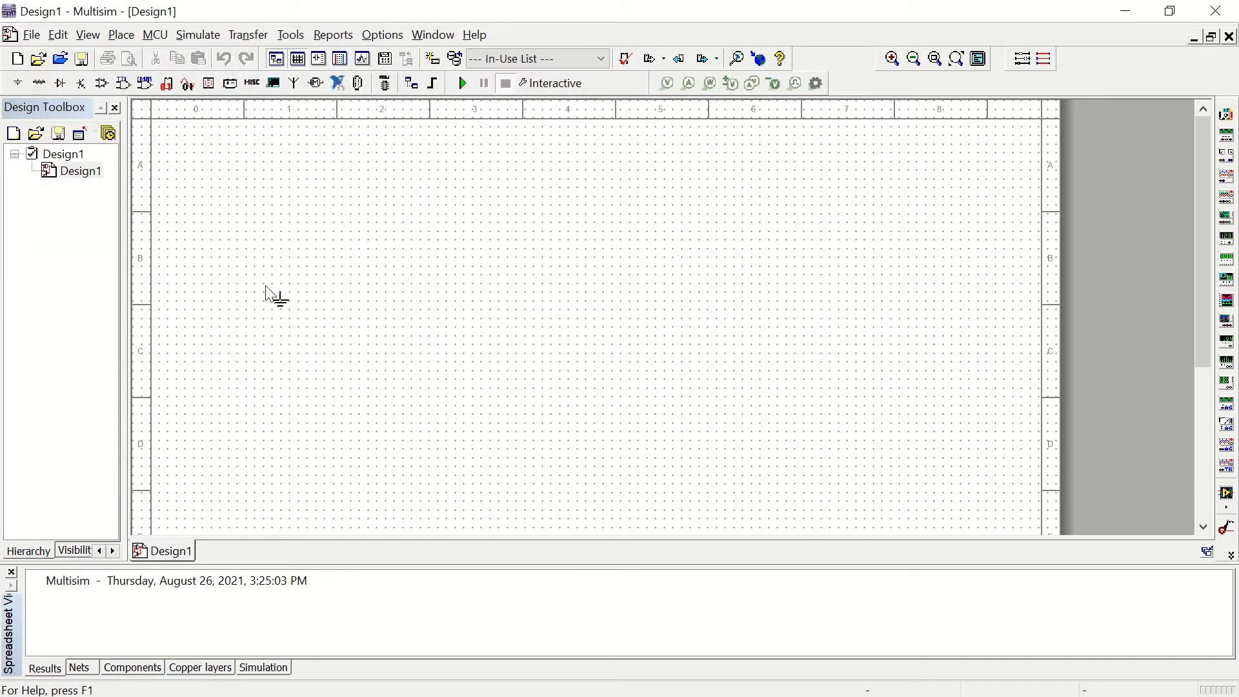
left_click(205, 331)
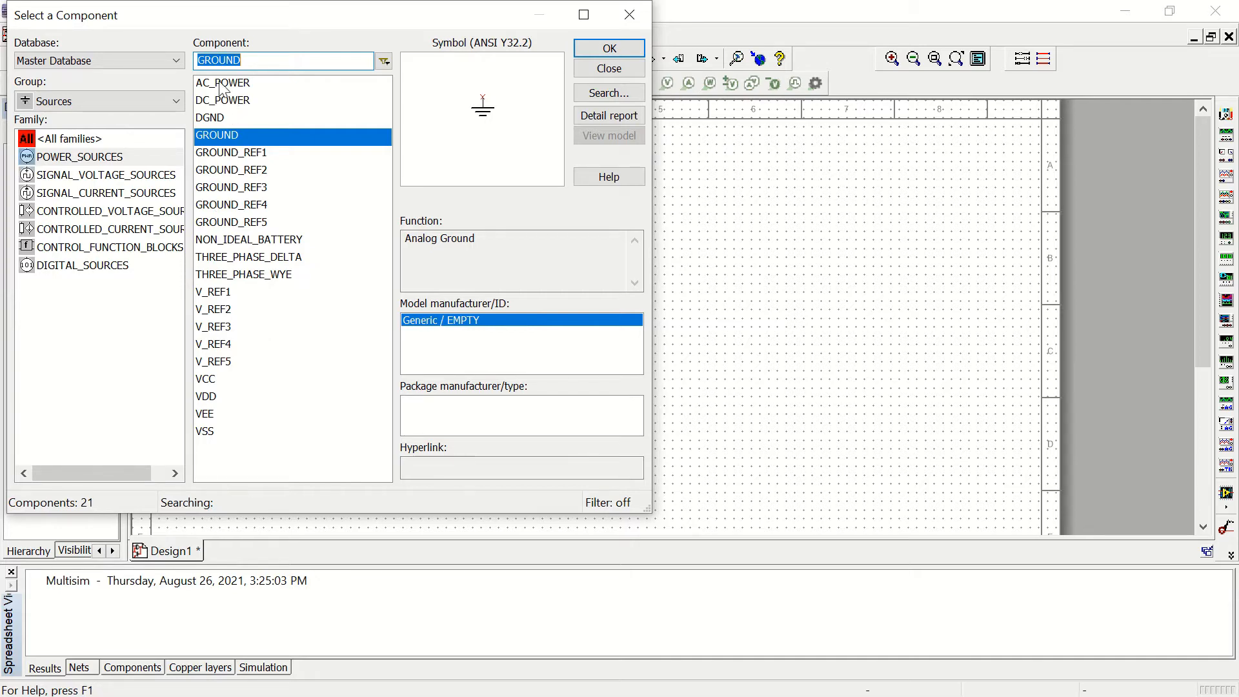
Step: Place a DC_POWER source directly above the ground symbol and finish placing sources
left_click(222, 104)
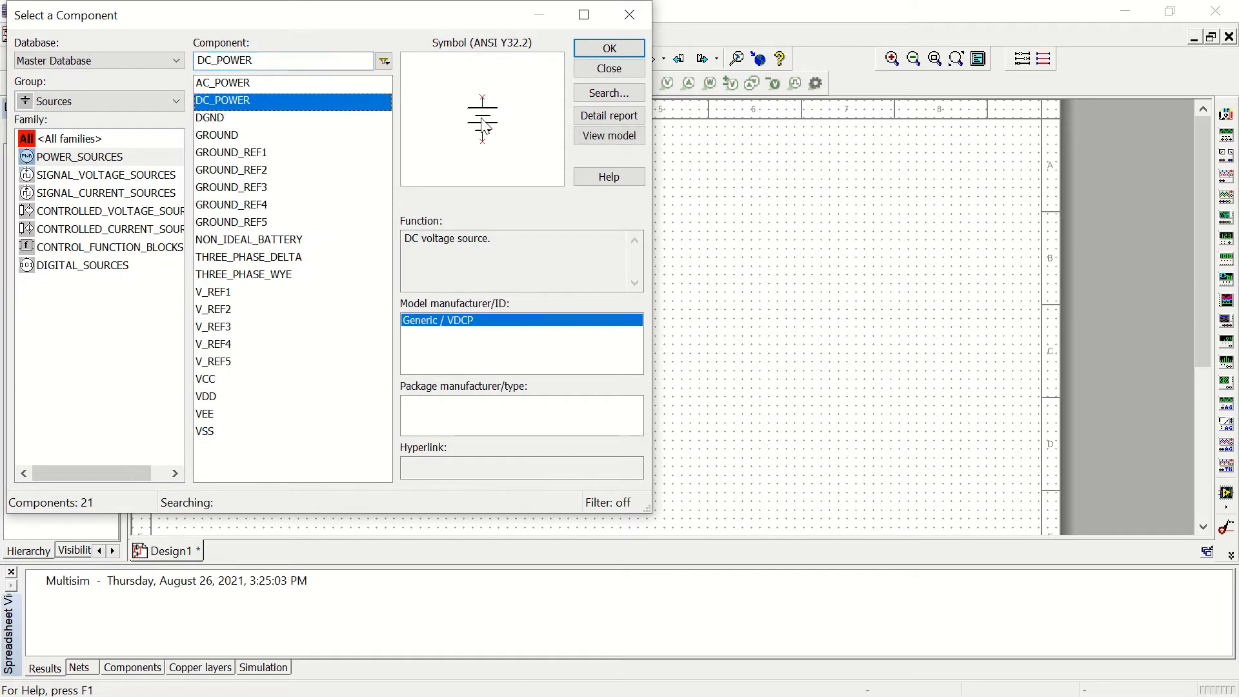
left_click(609, 49)
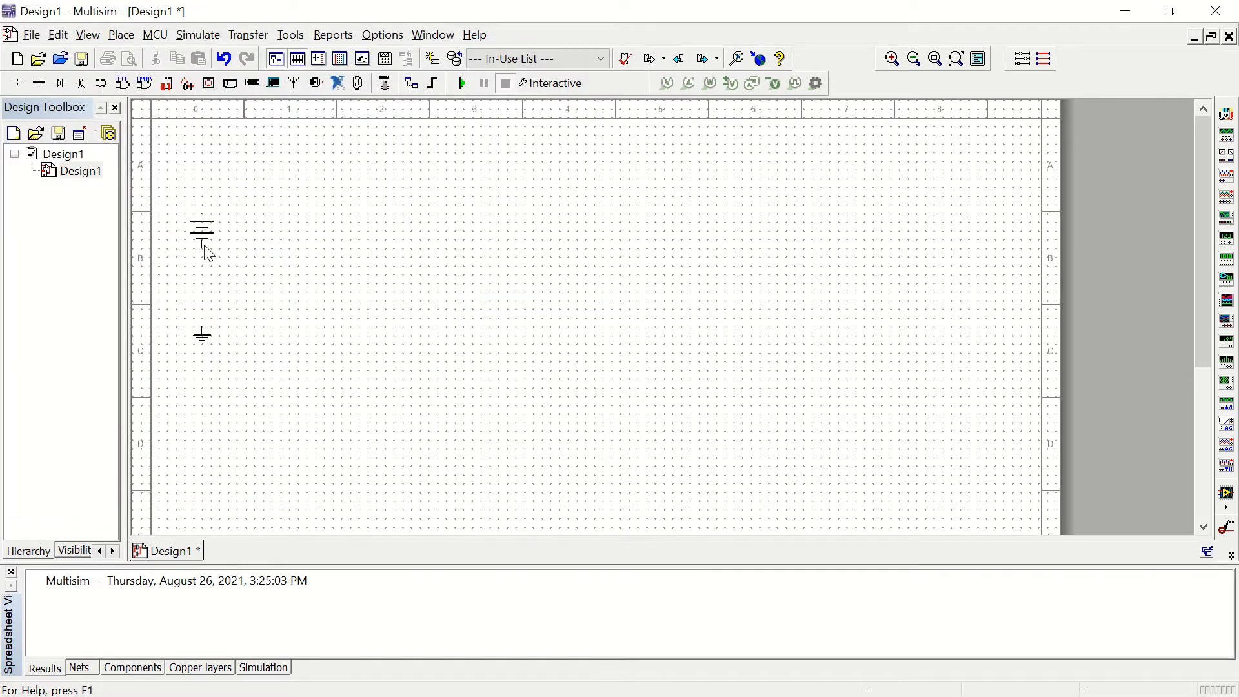
left_click(201, 241)
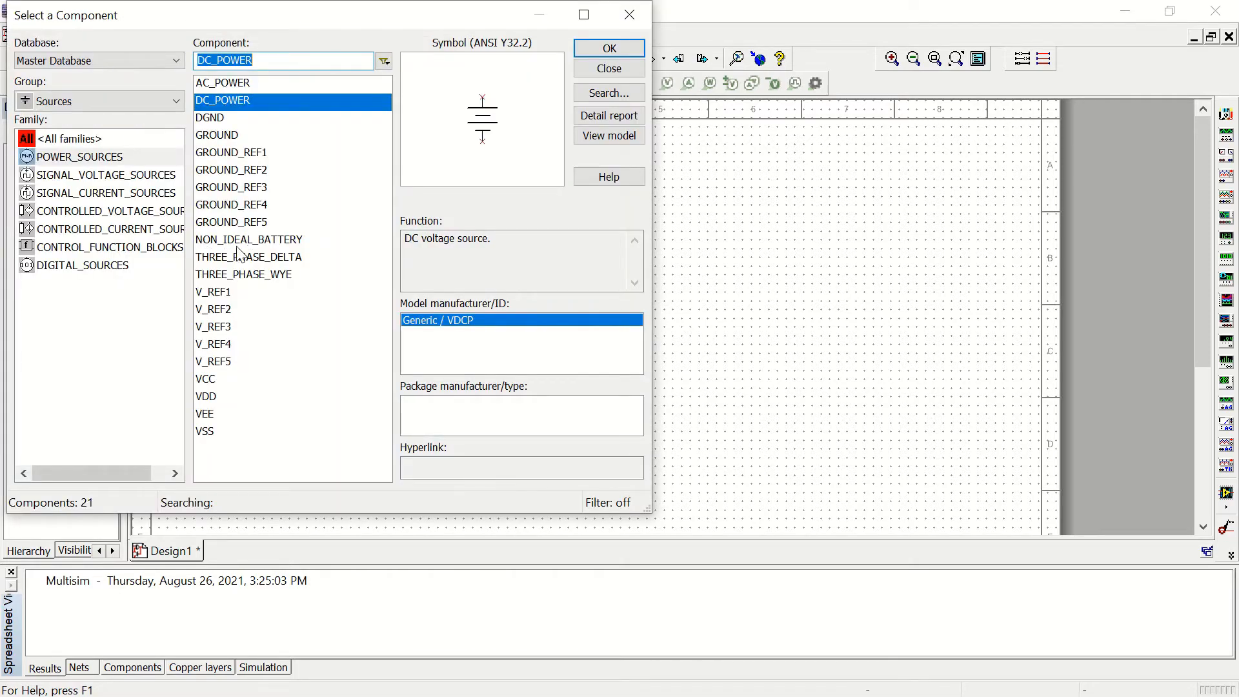
left_click(613, 74)
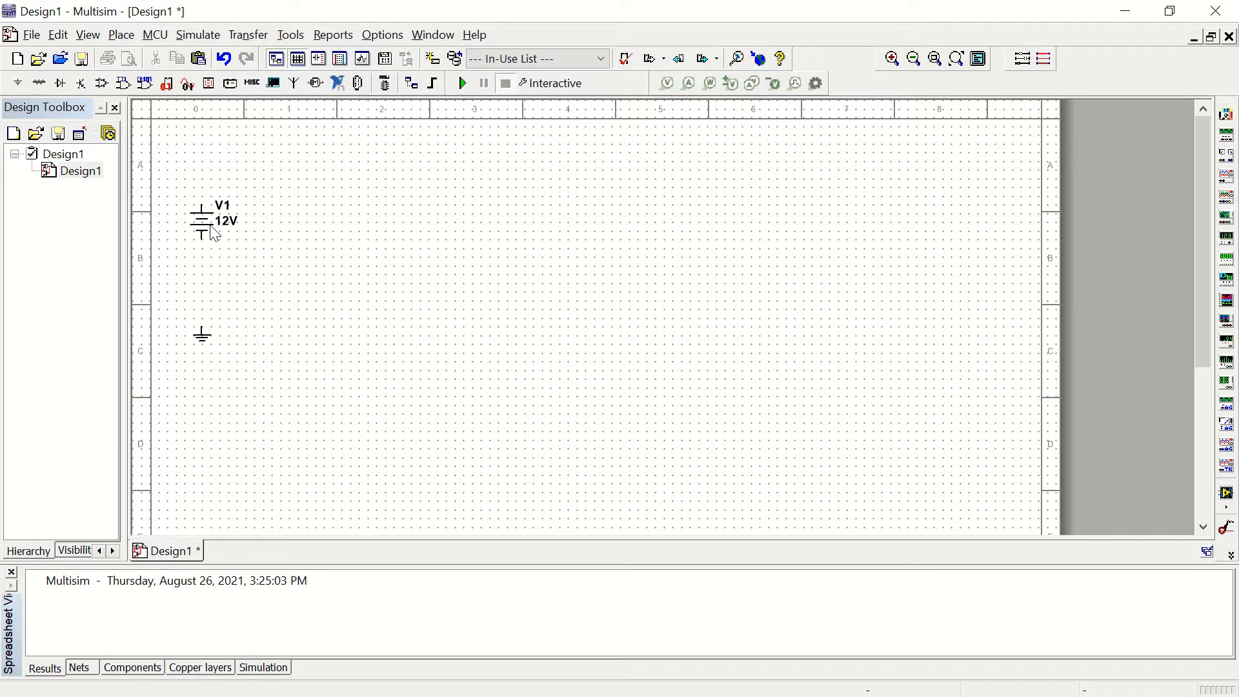
left_click(207, 234)
double_click(207, 234)
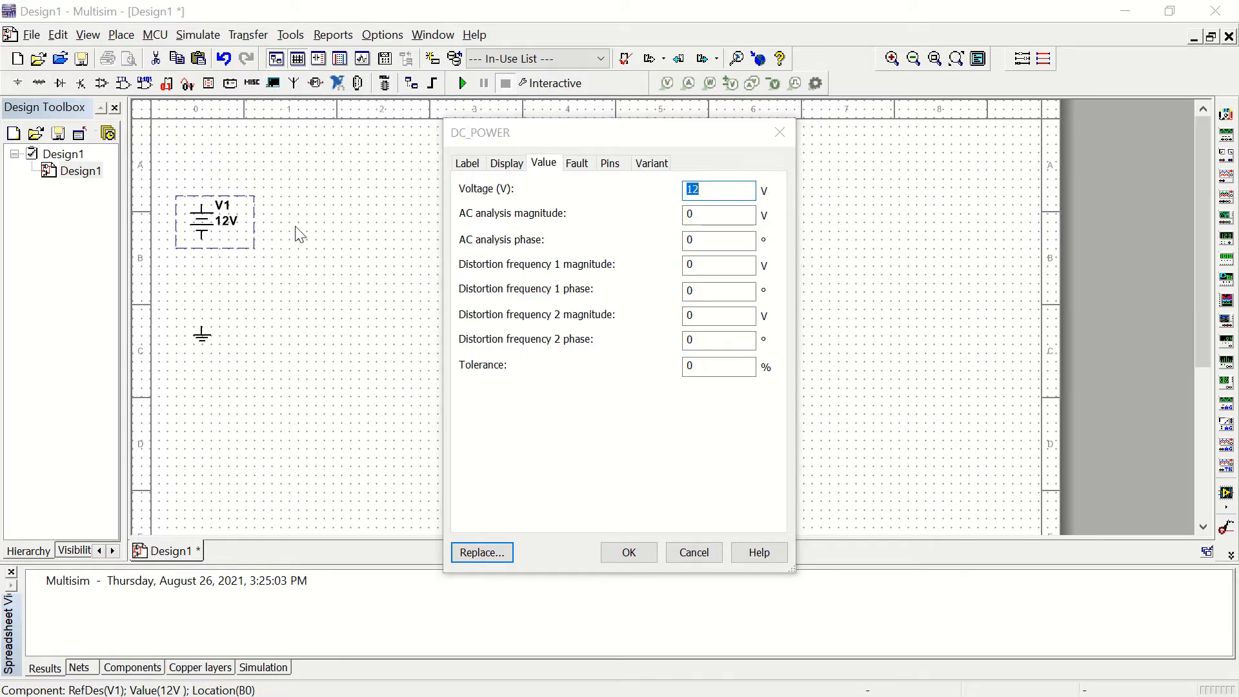
left_click(694, 552)
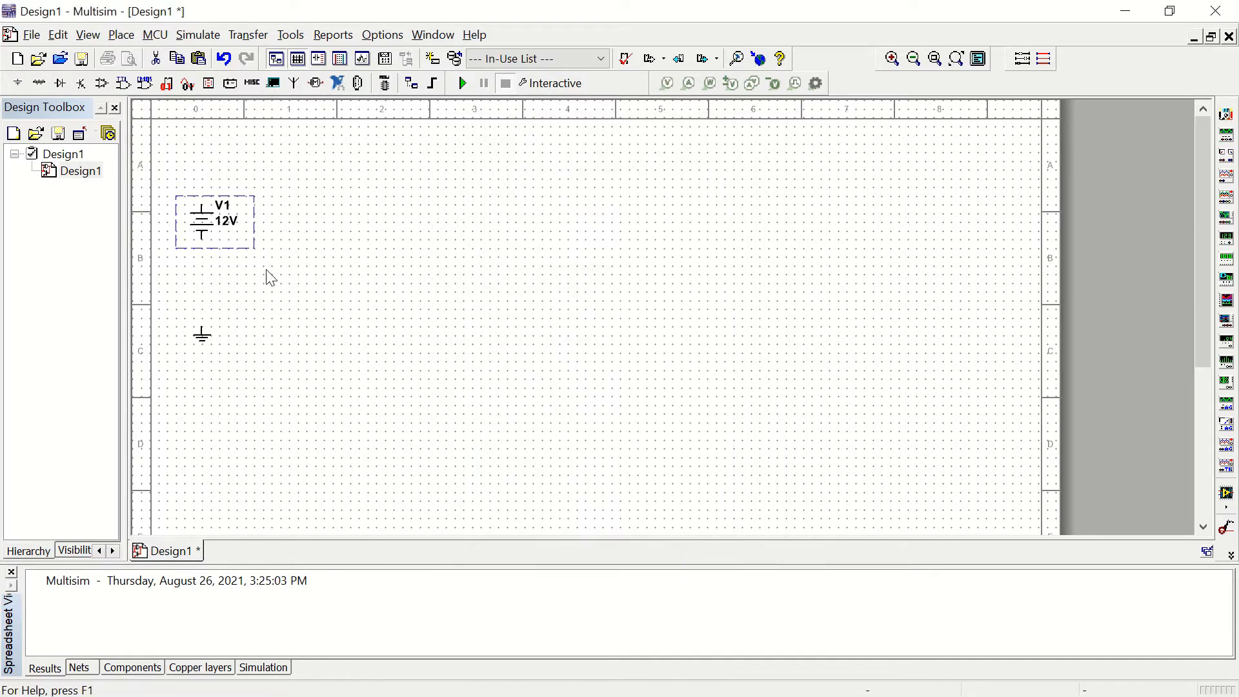
left_click(227, 224)
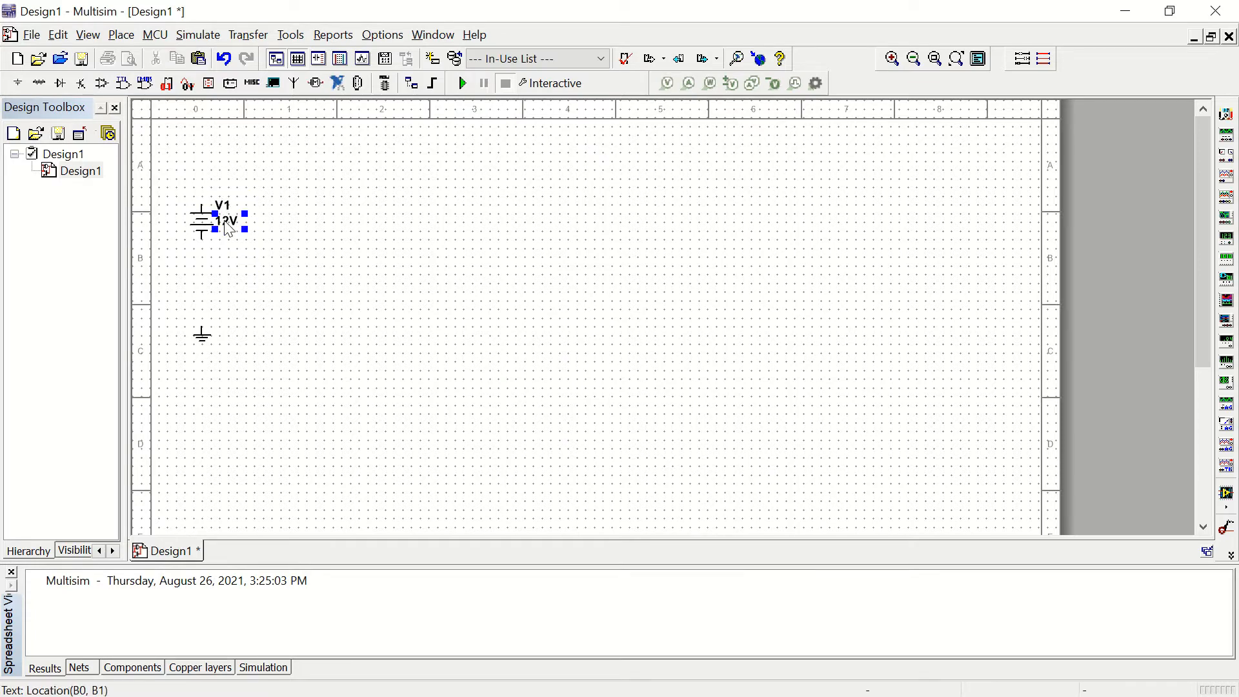
left_click(223, 206)
left_click(202, 226)
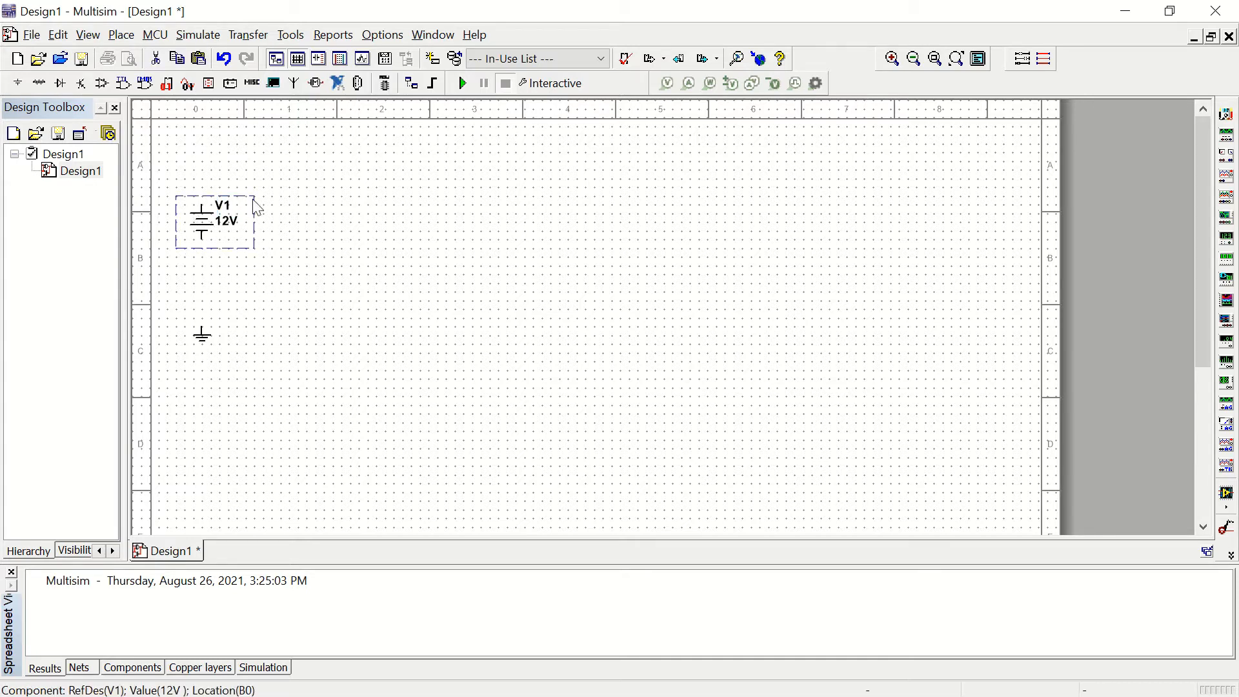
Step: Set the voltage of the DC source V1 to 6 V
double_click(200, 236)
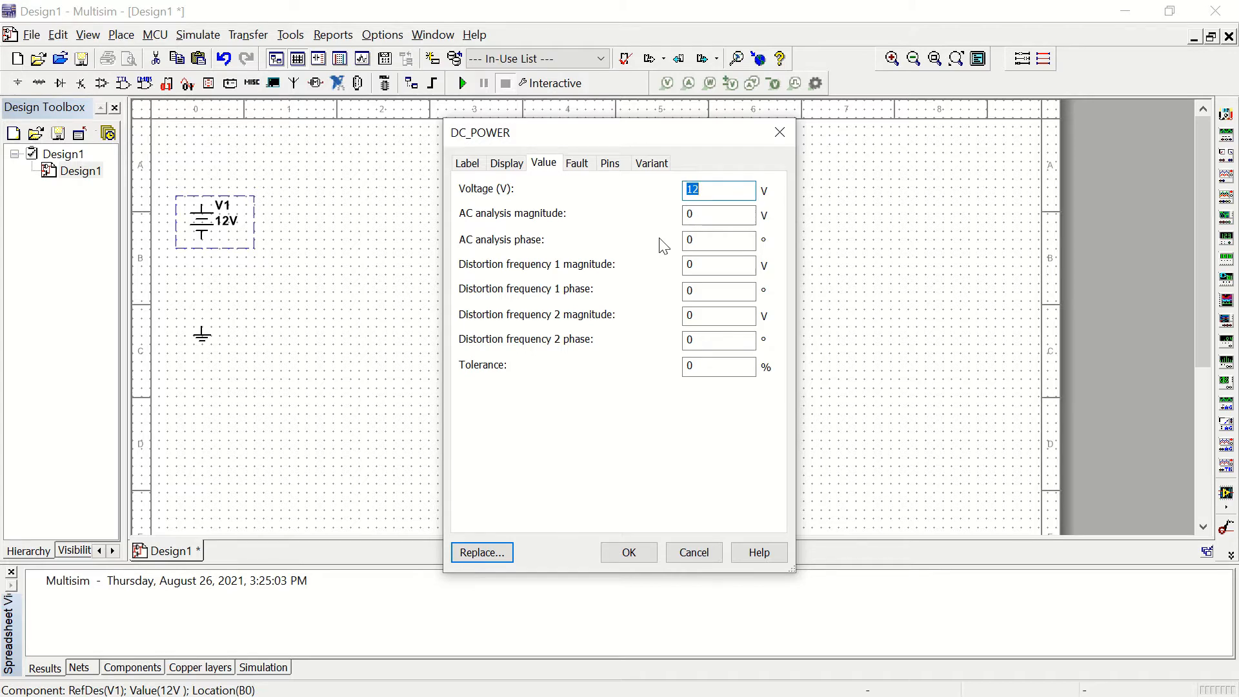
key("BackSpace")
type("6")
left_click(629, 553)
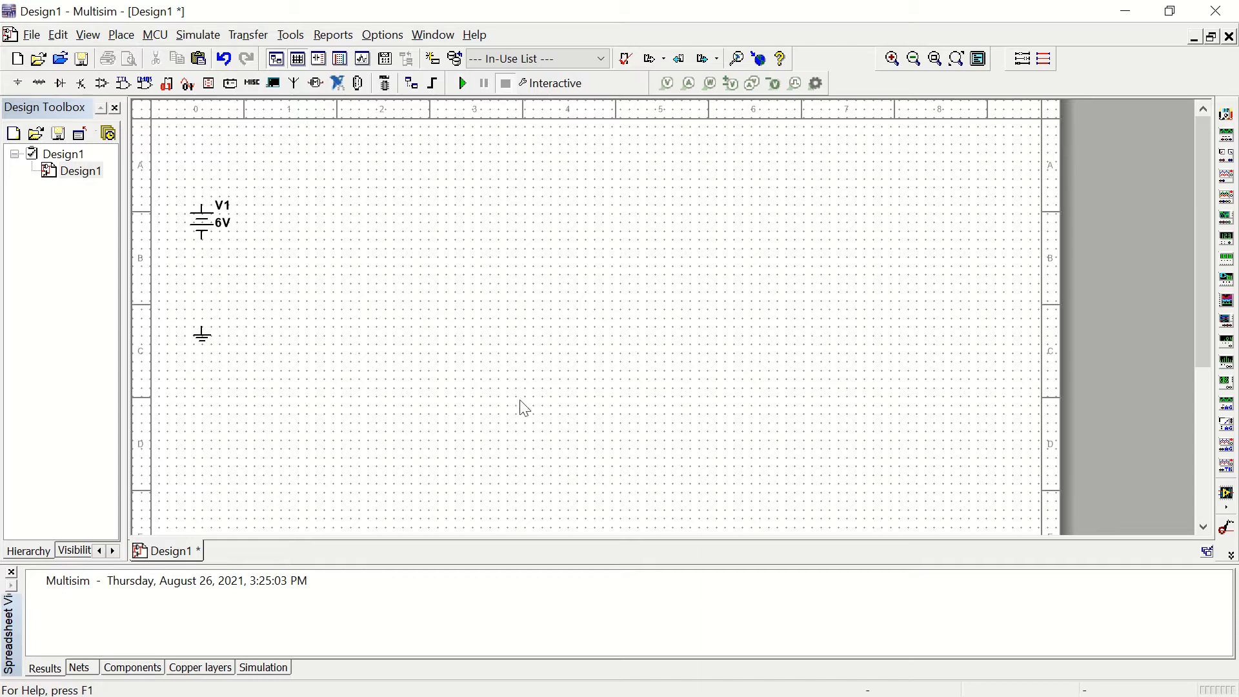
Step: Place a 2.7k resistor from the RESISTOR family of the Basic group, above and to the right of the DC source
left_click(37, 84)
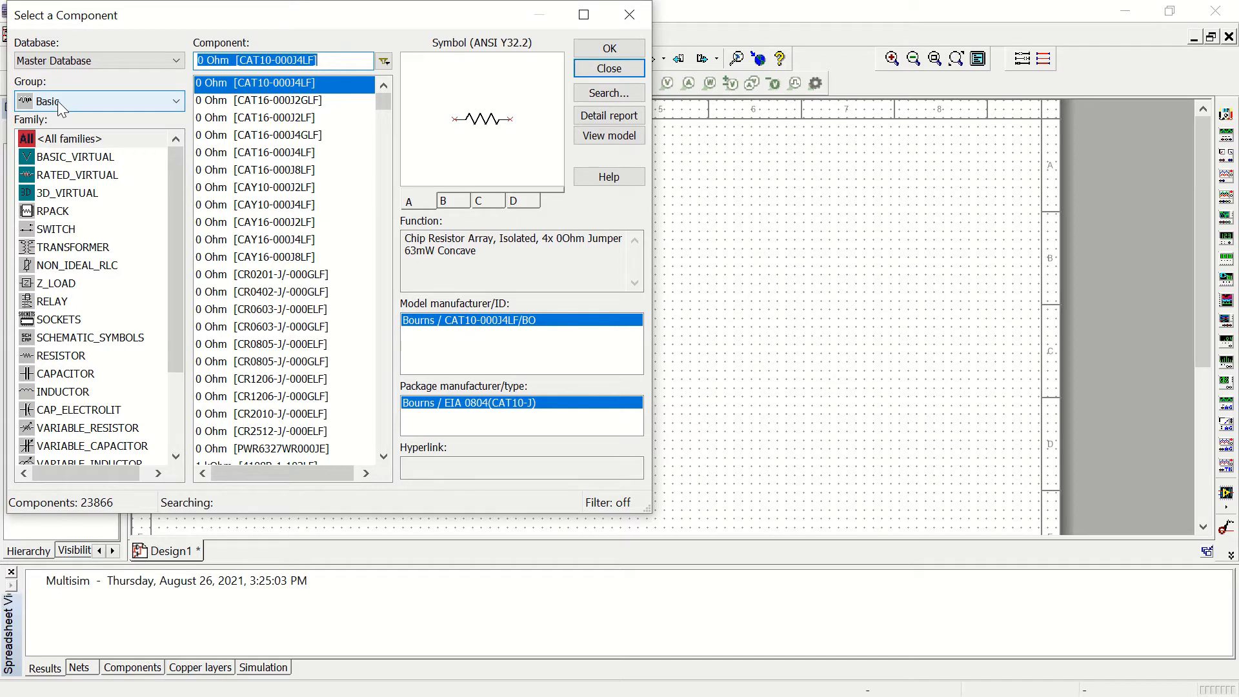
left_click(177, 102)
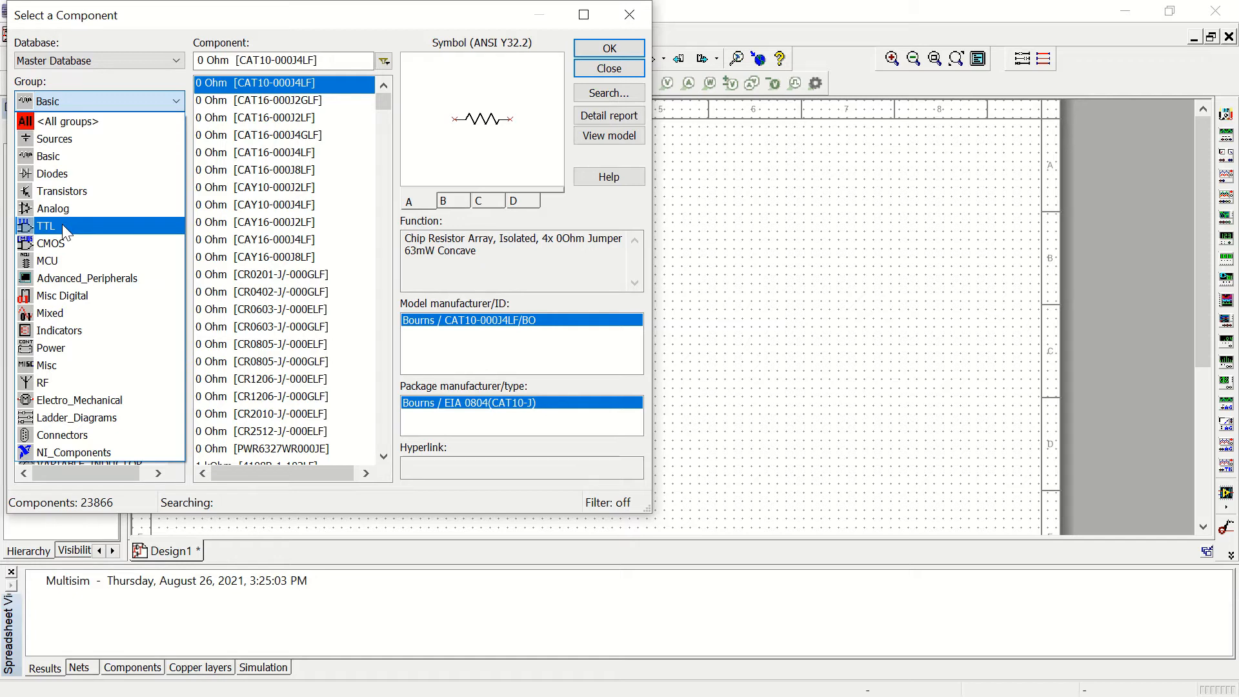
left_click(65, 163)
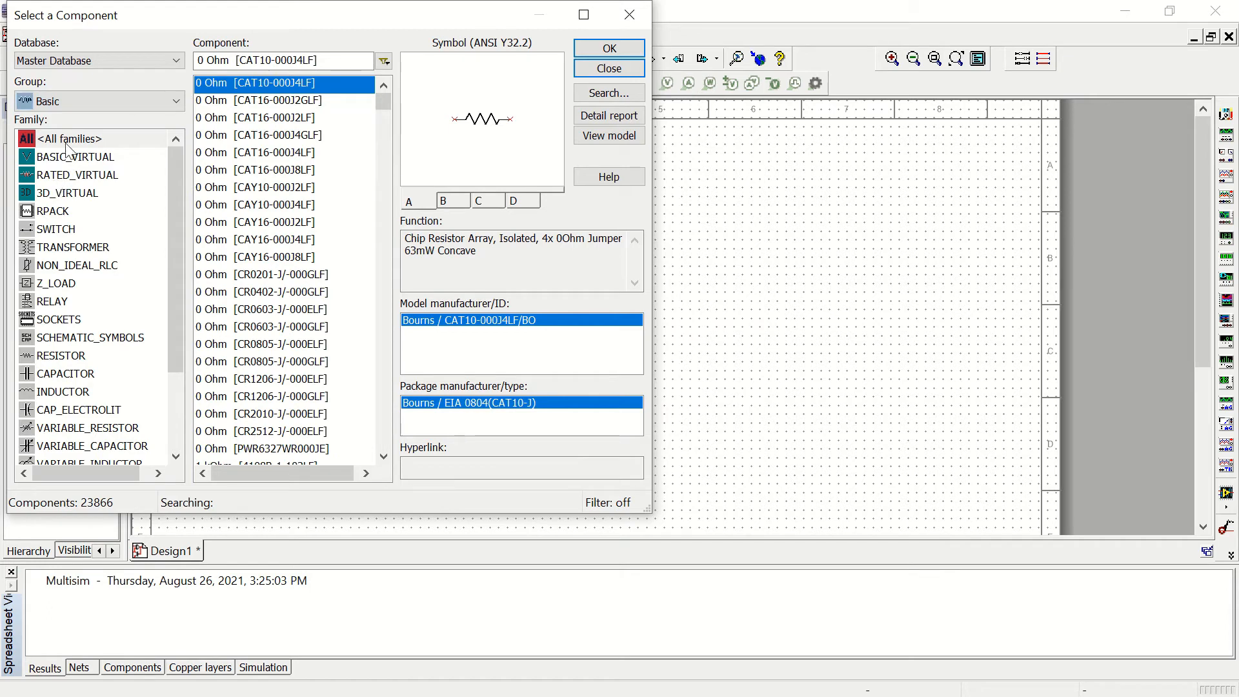
left_click(60, 231)
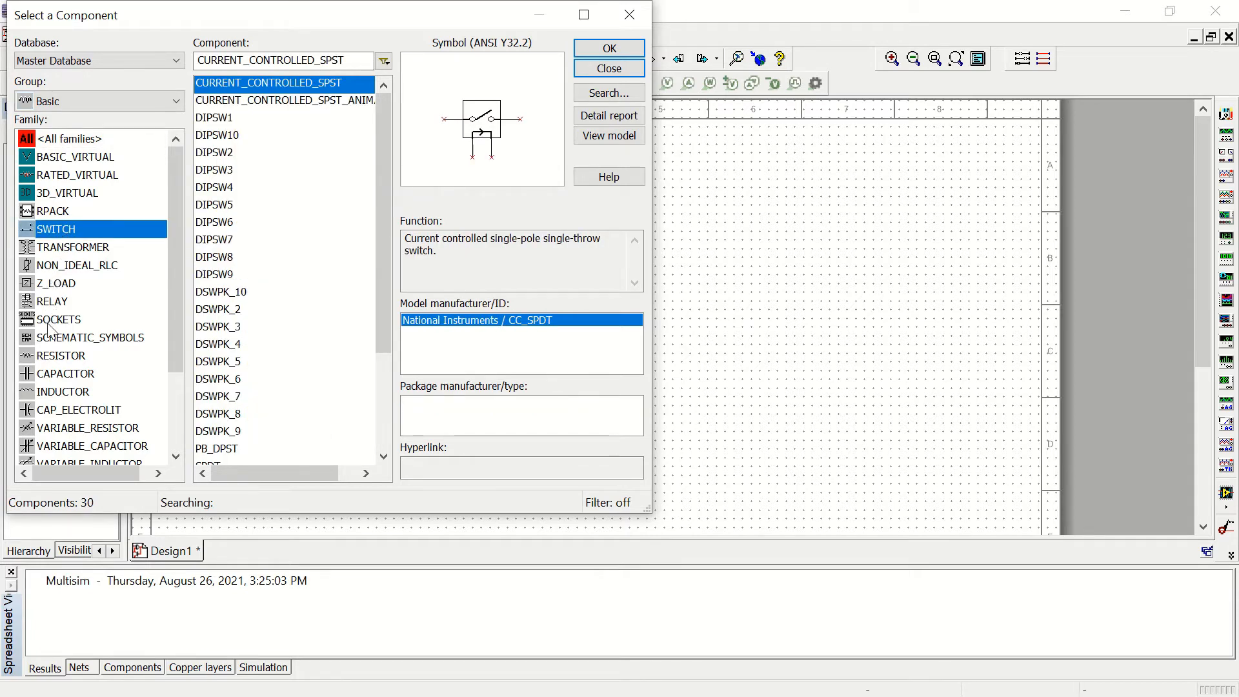
left_click(52, 378)
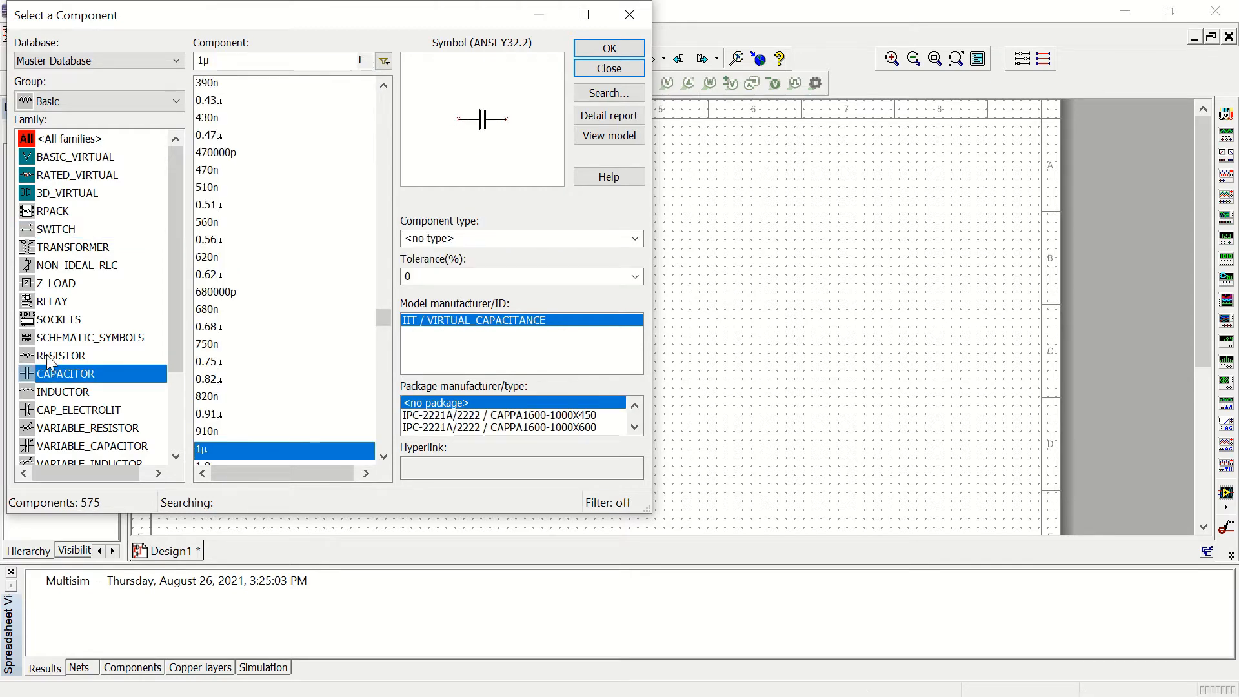
left_click(46, 355)
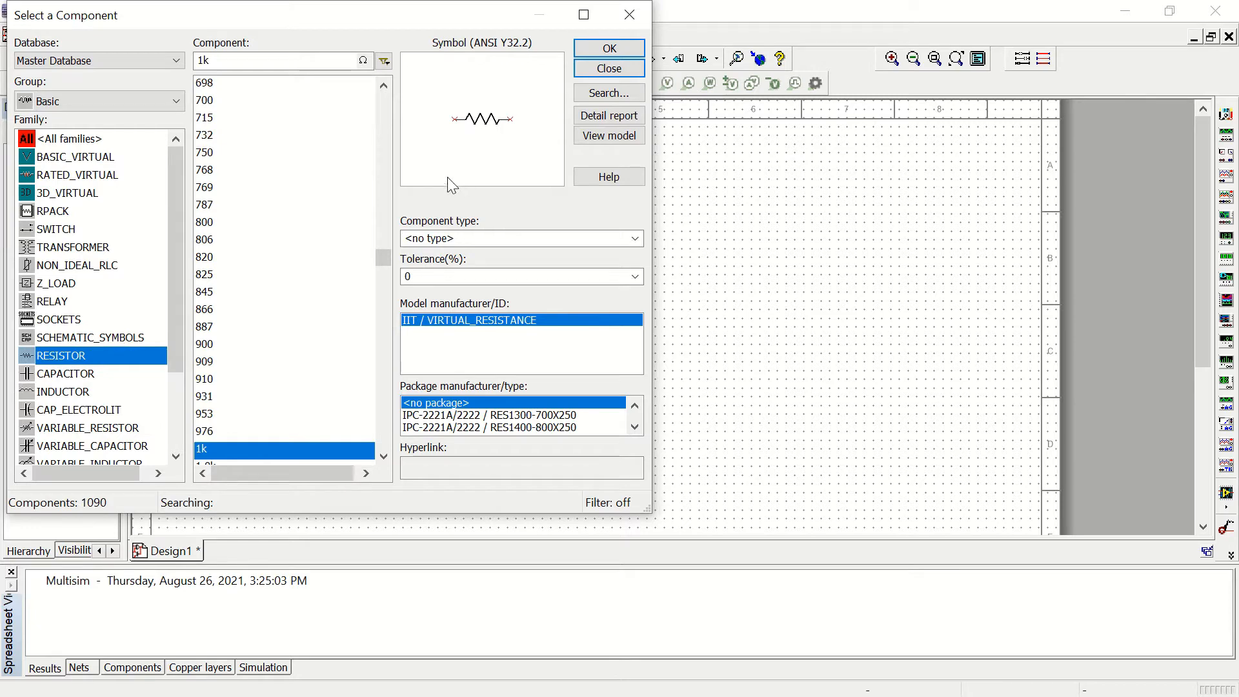
scroll(241, 129, "up", 3)
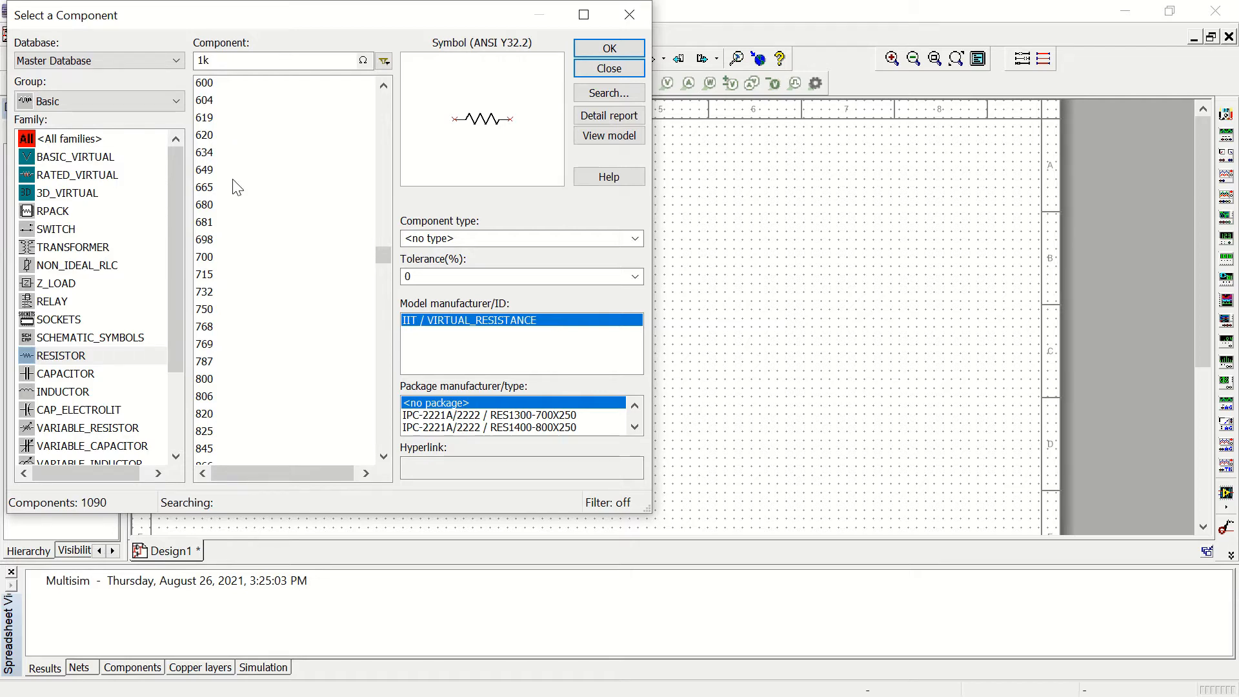
scroll(238, 194, "down", 11)
scroll(247, 230, "down", 3)
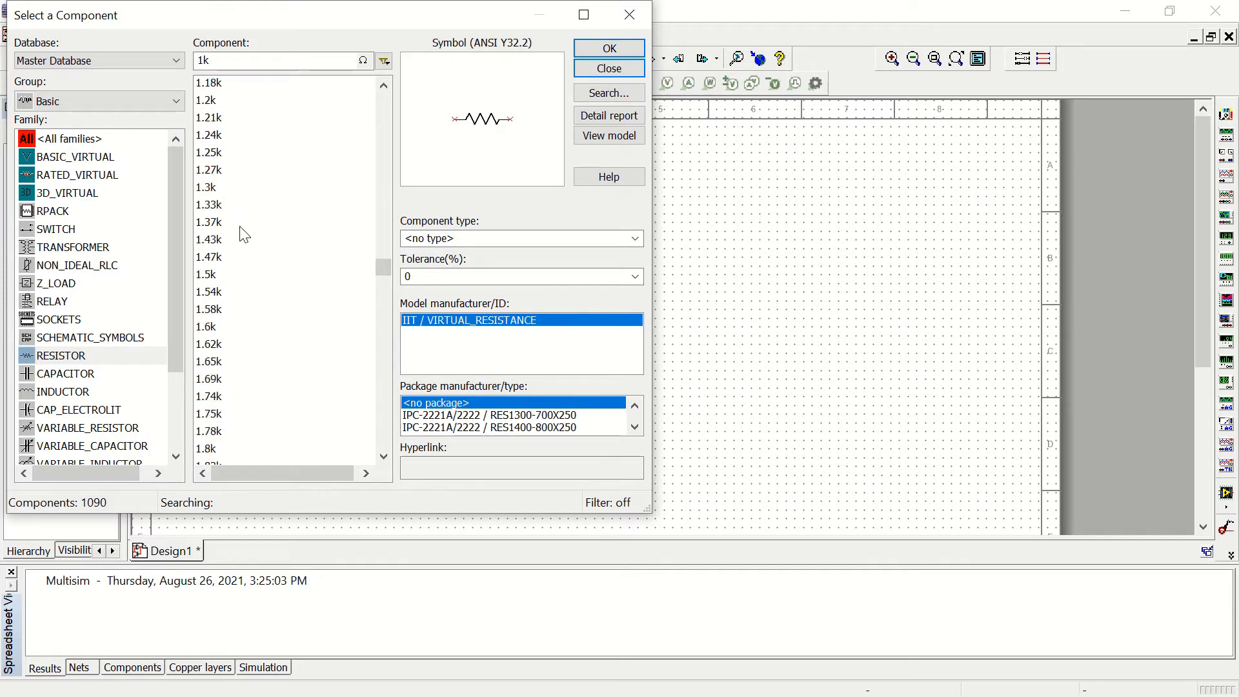
scroll(244, 264, "down", 8)
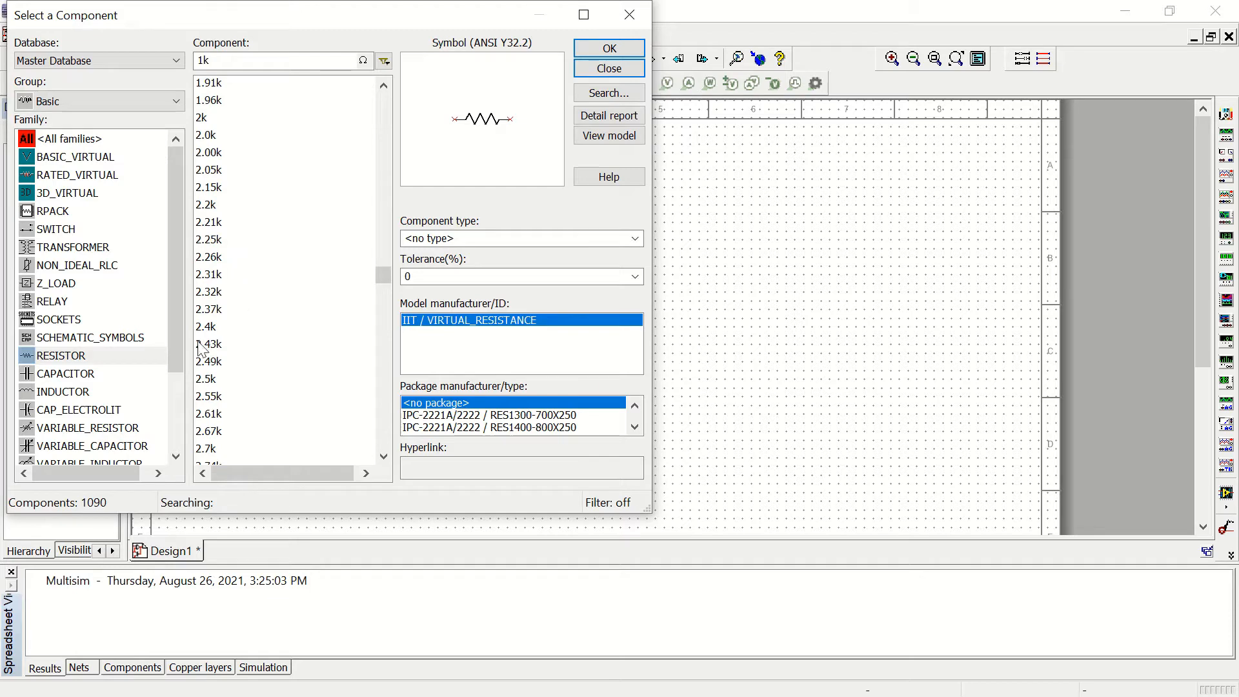
scroll(208, 451, "down", 1)
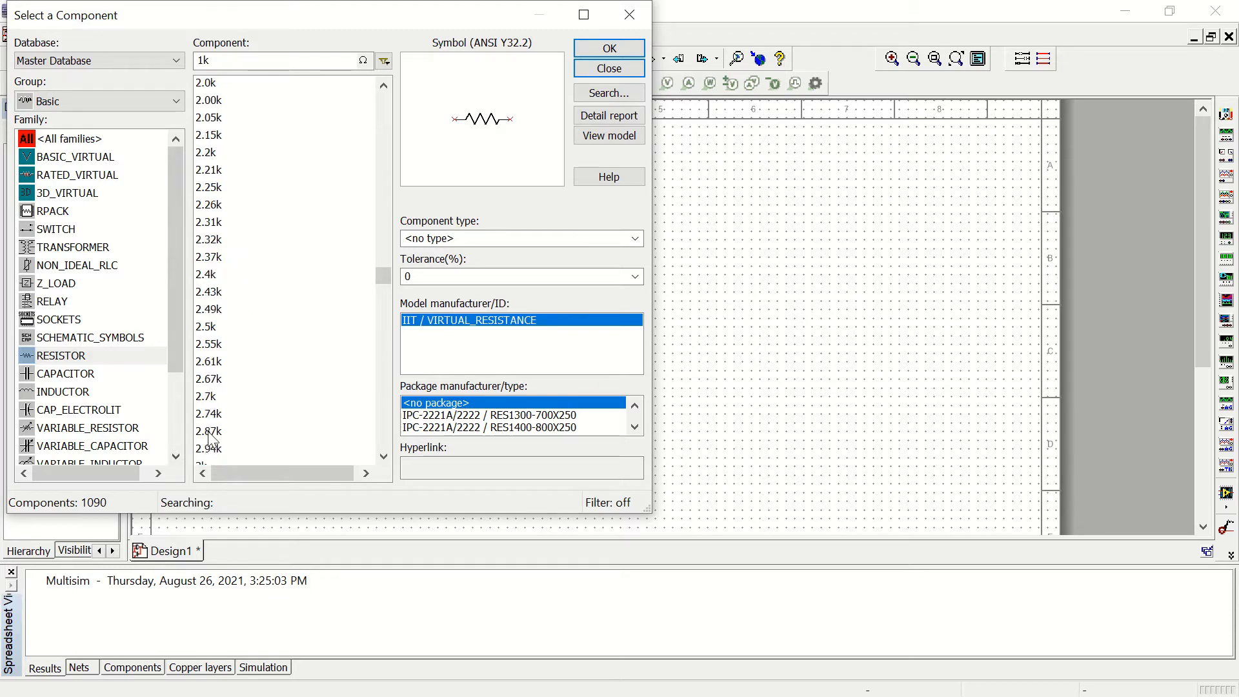
left_click(203, 400)
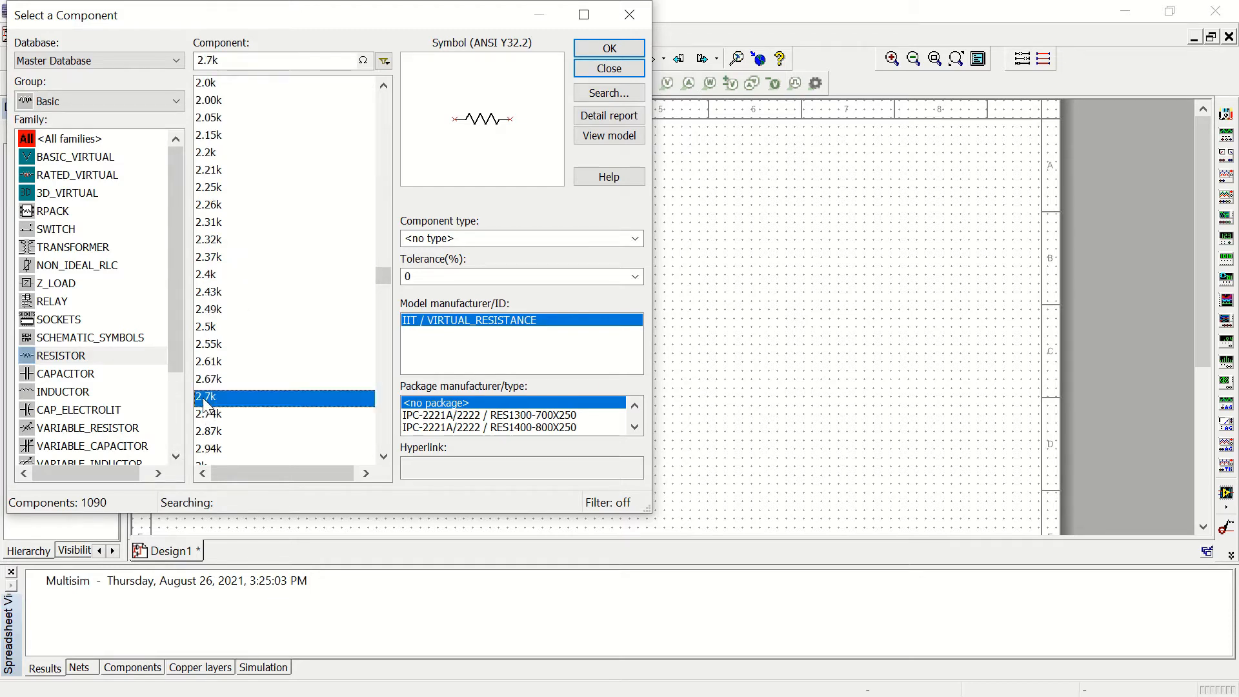
left_click(612, 51)
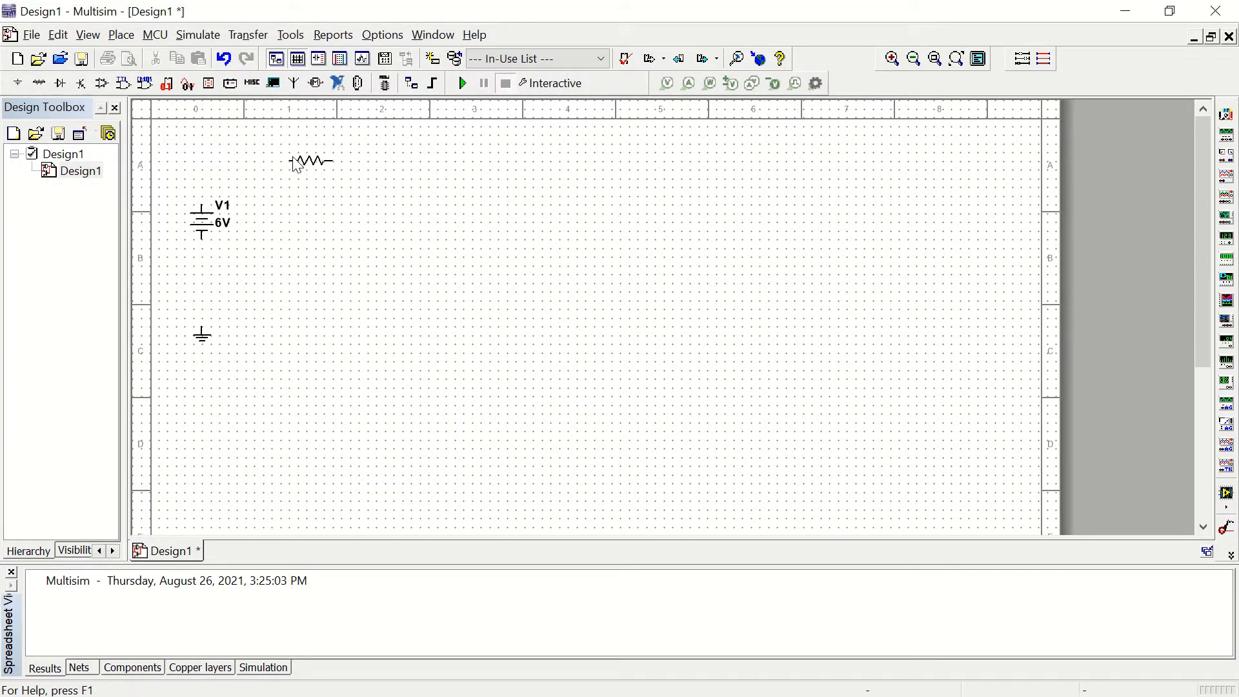
key("Escape")
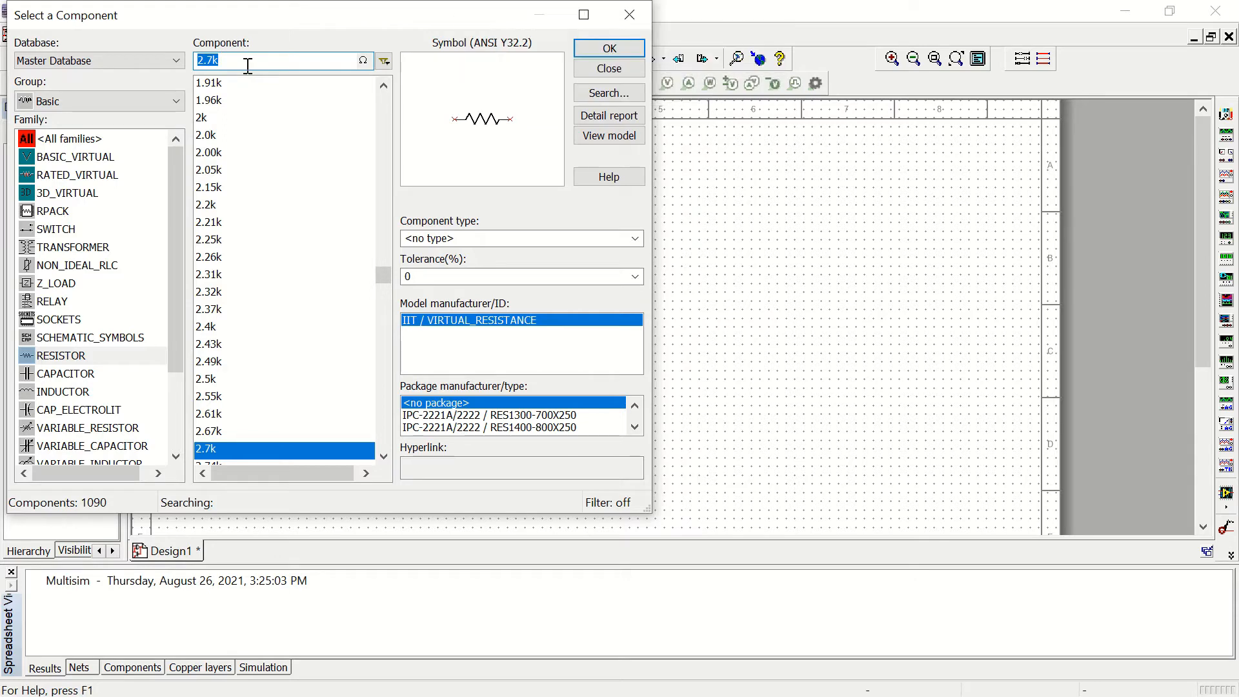
Step: Place a 10k resistor in line with the 2.7 kΩ resistor, to its right
type("1")
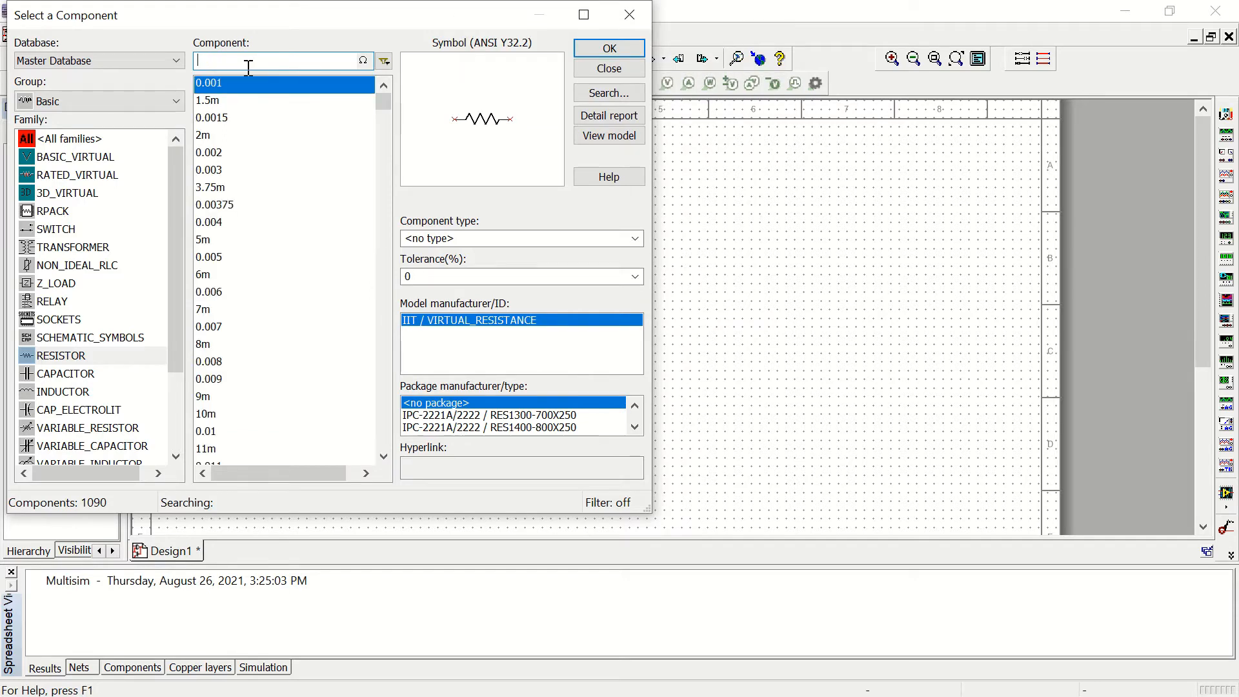
type("0k")
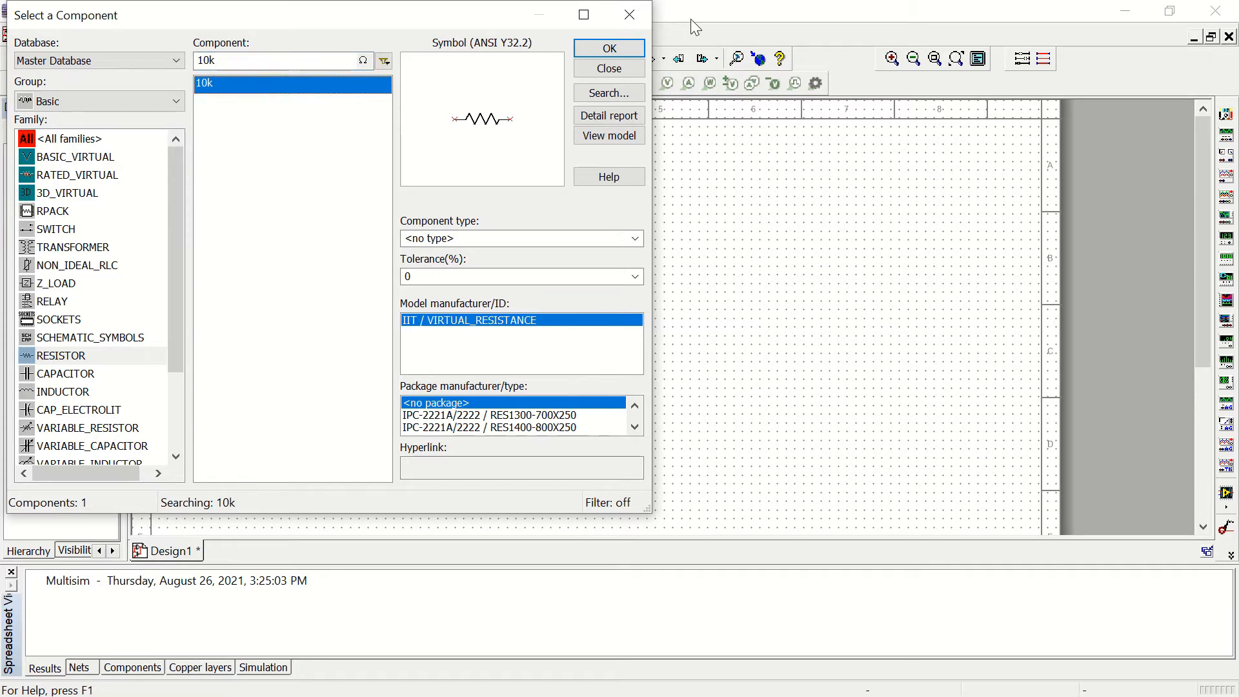
left_click(607, 50)
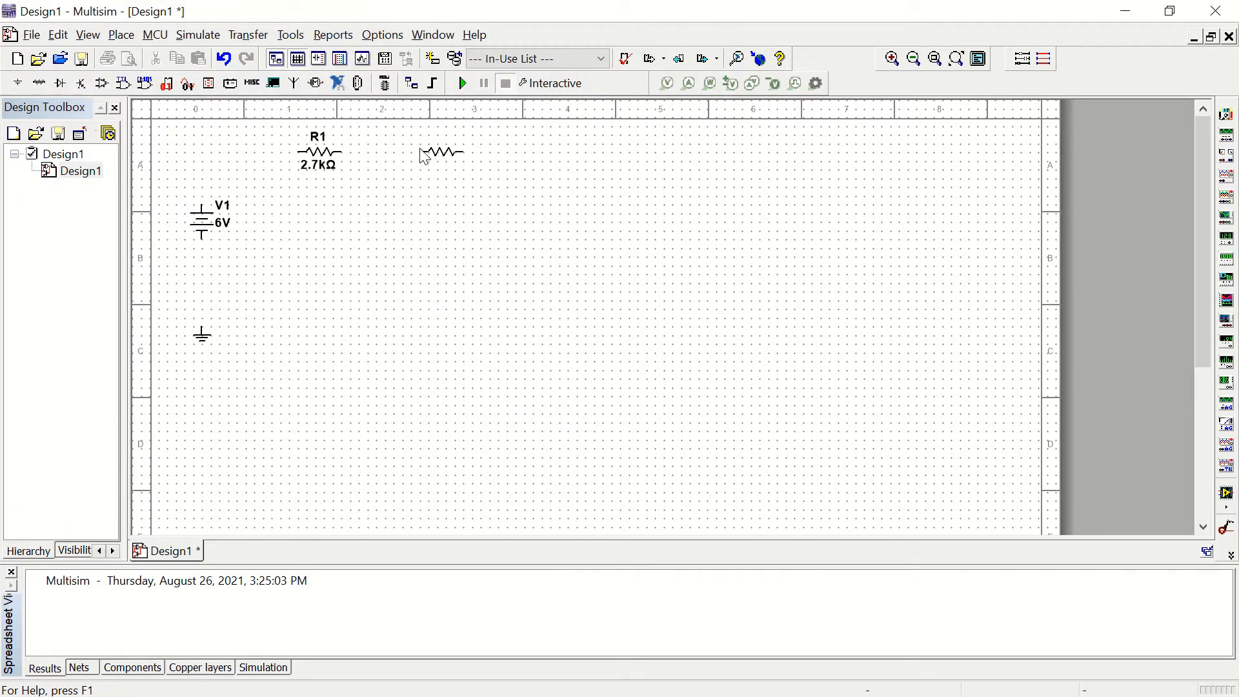
left_click(416, 154)
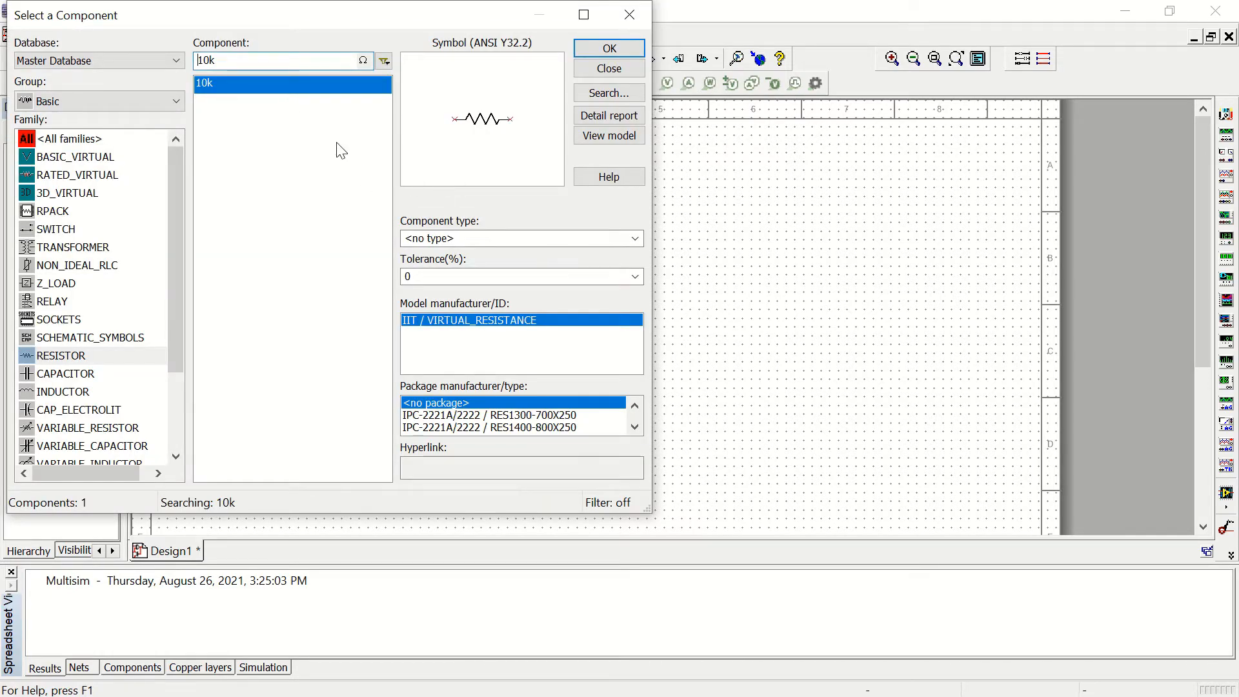
Step: Place a 3.3k resistor, rotated to vertical, below and to the right of the 10 kΩ resistor
left_click_drag(260, 64, 175, 72)
type("3.3")
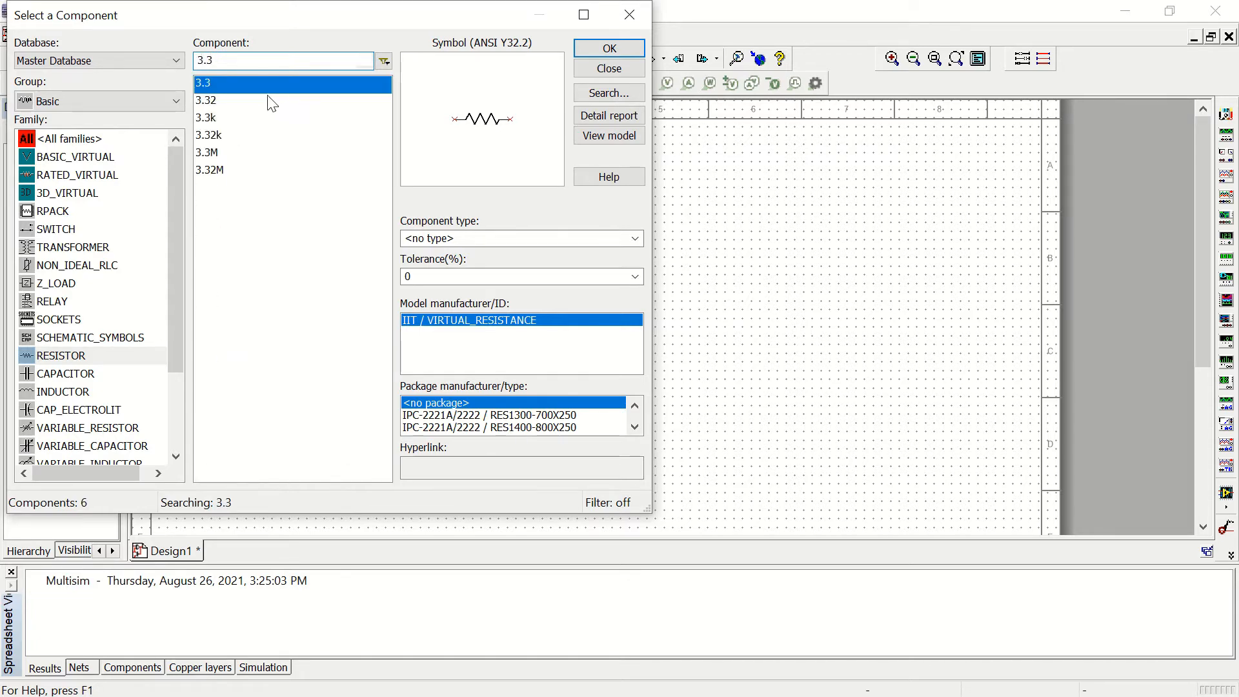
left_click(210, 118)
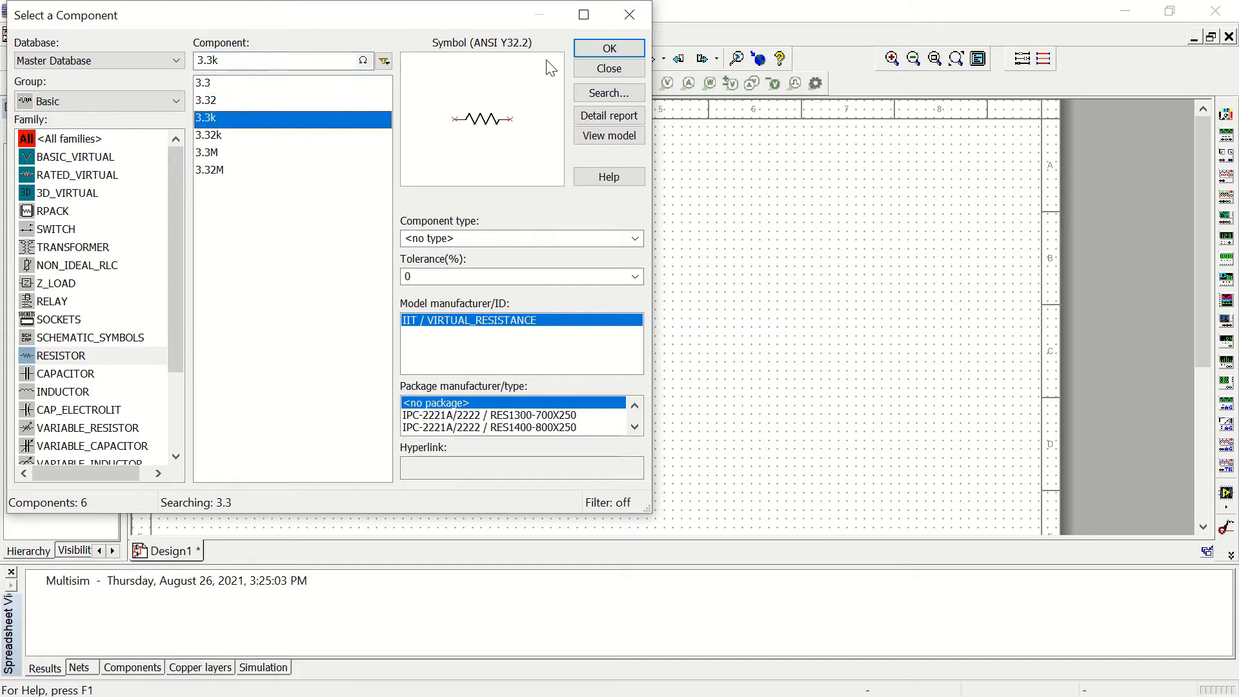
left_click(602, 55)
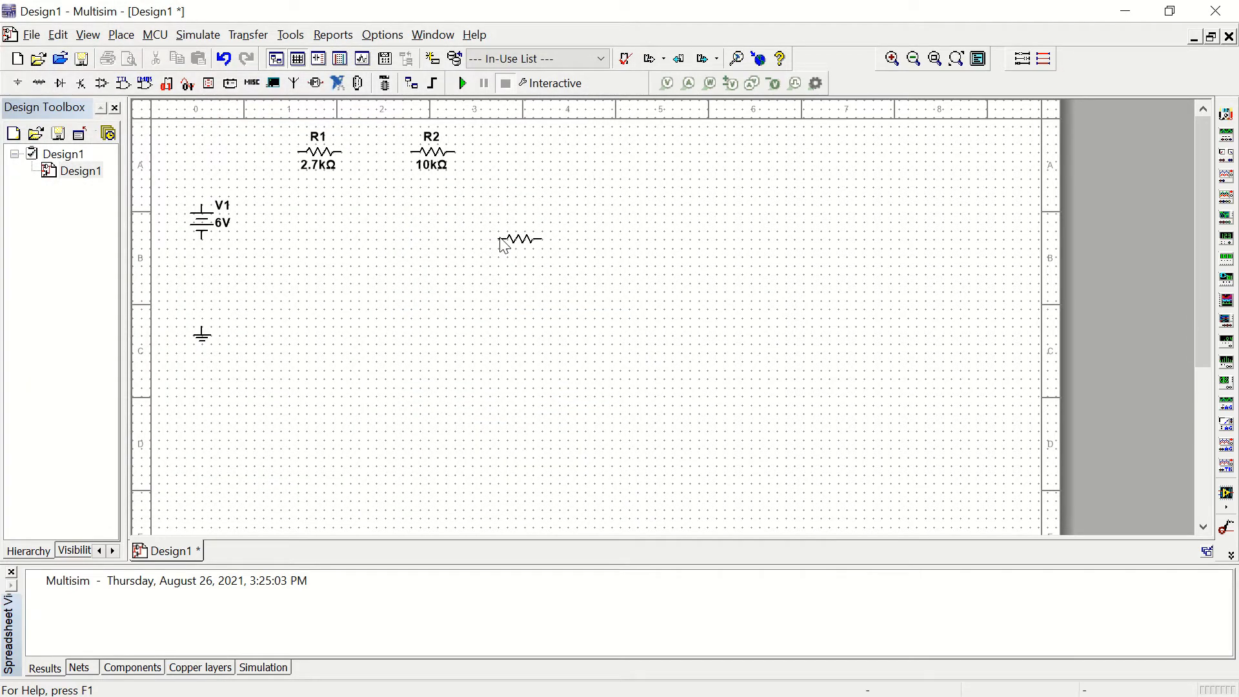
key("ctrl+r")
key("ctrl+r")
key("ctrl+r")
key("ctrl+r")
key("ctrl+r")
key("ctrl+r")
key("ctrl+r")
key("ctrl+r")
key("ctrl+r")
key("Escape")
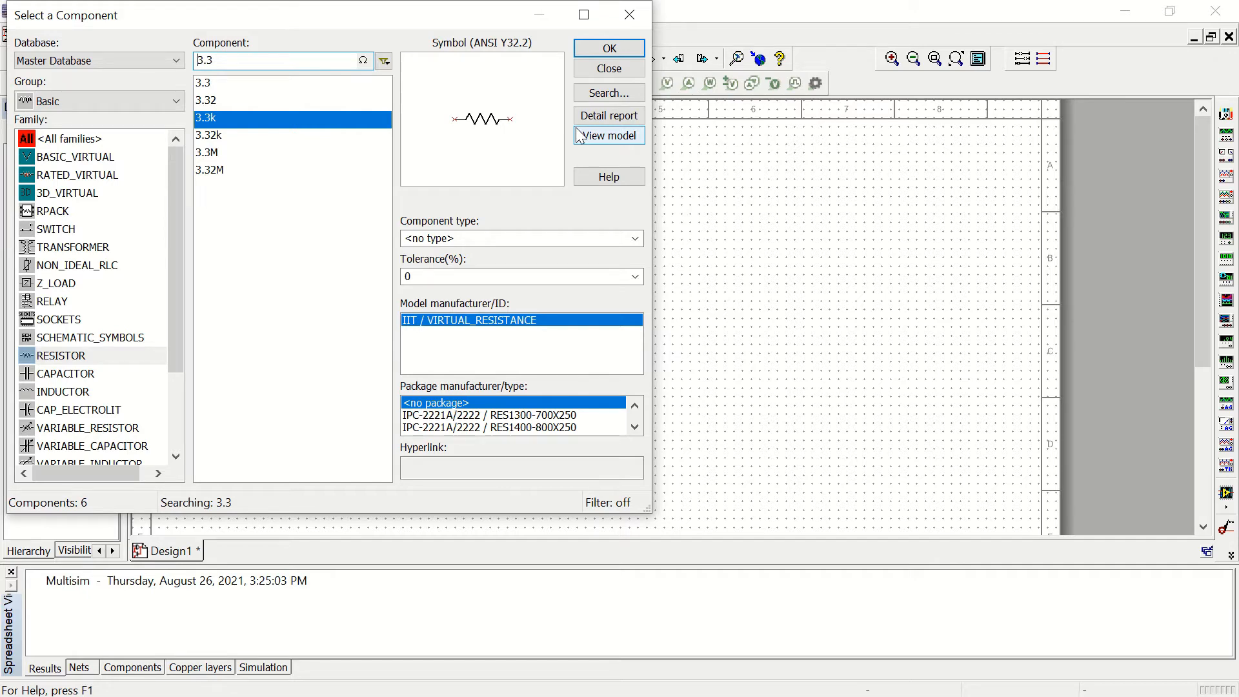
Step: Place a horizontal 8.2k resistor below R1 and R2, between the source and R3, and finish placing components
left_click_drag(234, 61, 166, 70)
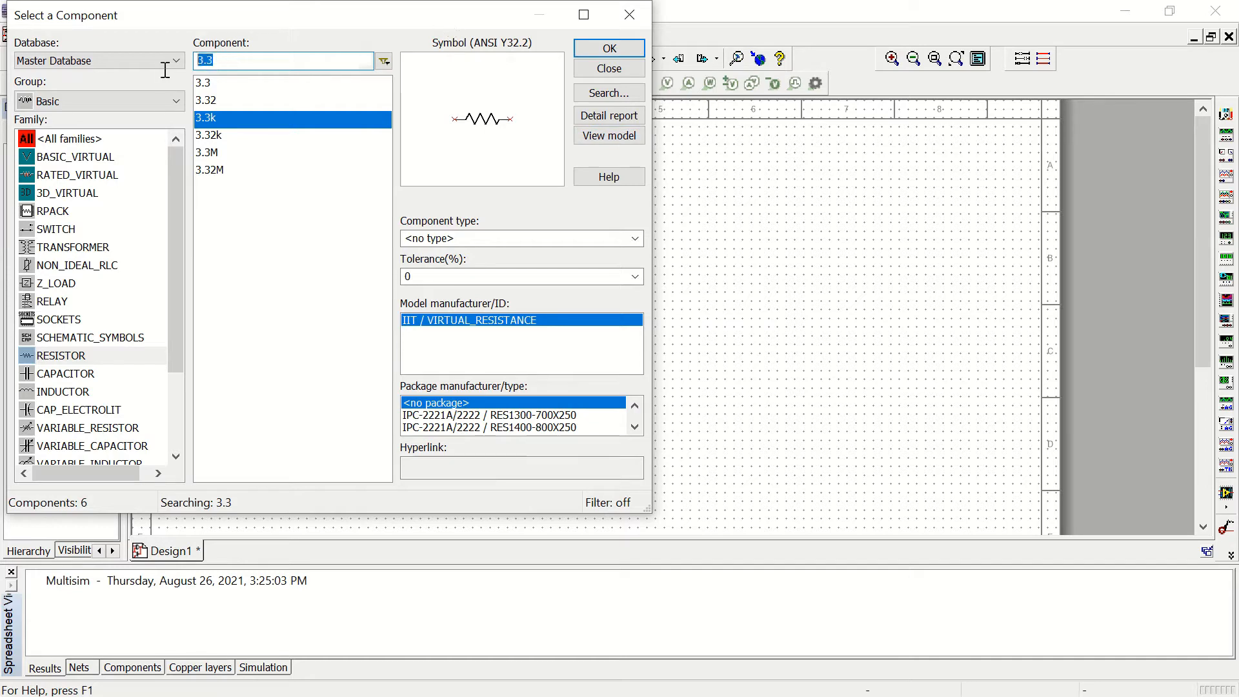
type("8.2")
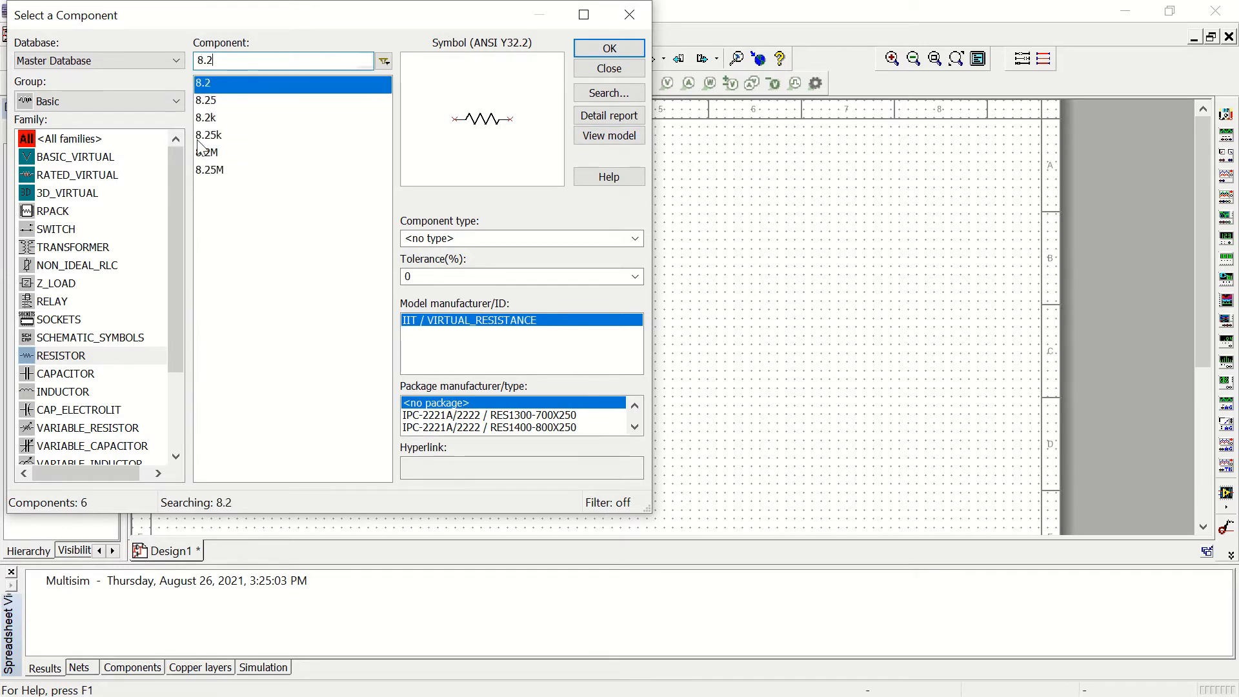
type("k")
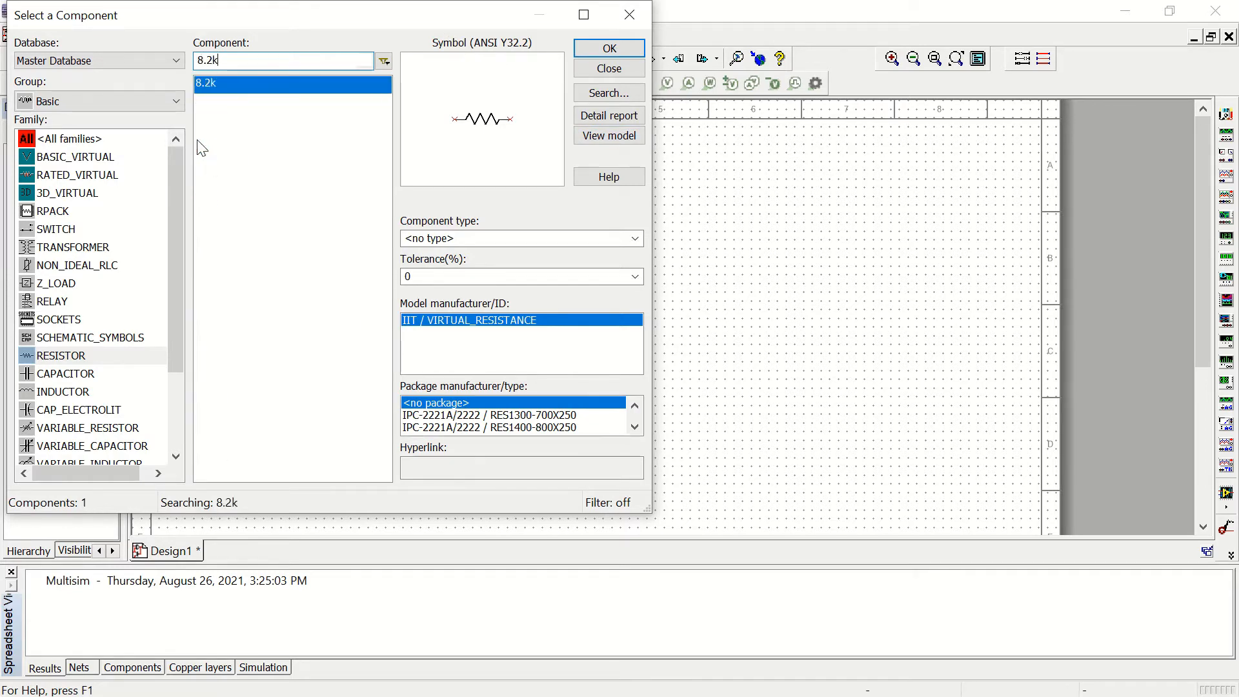
left_click(605, 54)
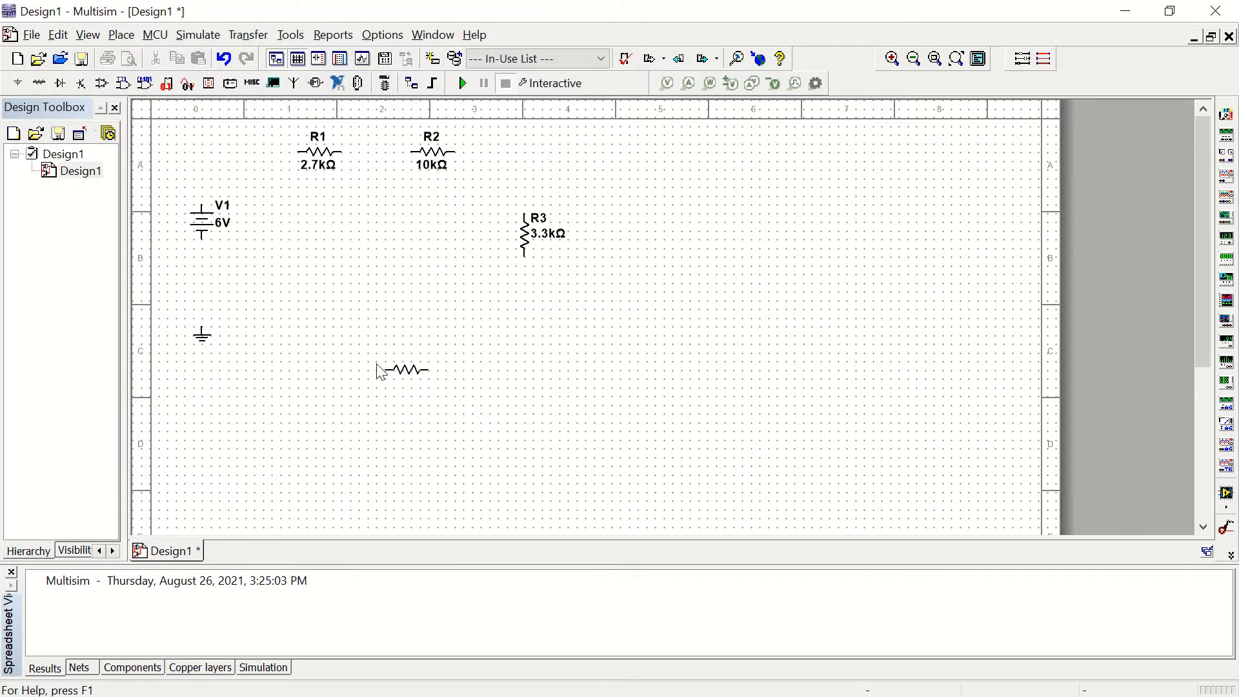
left_click(335, 294)
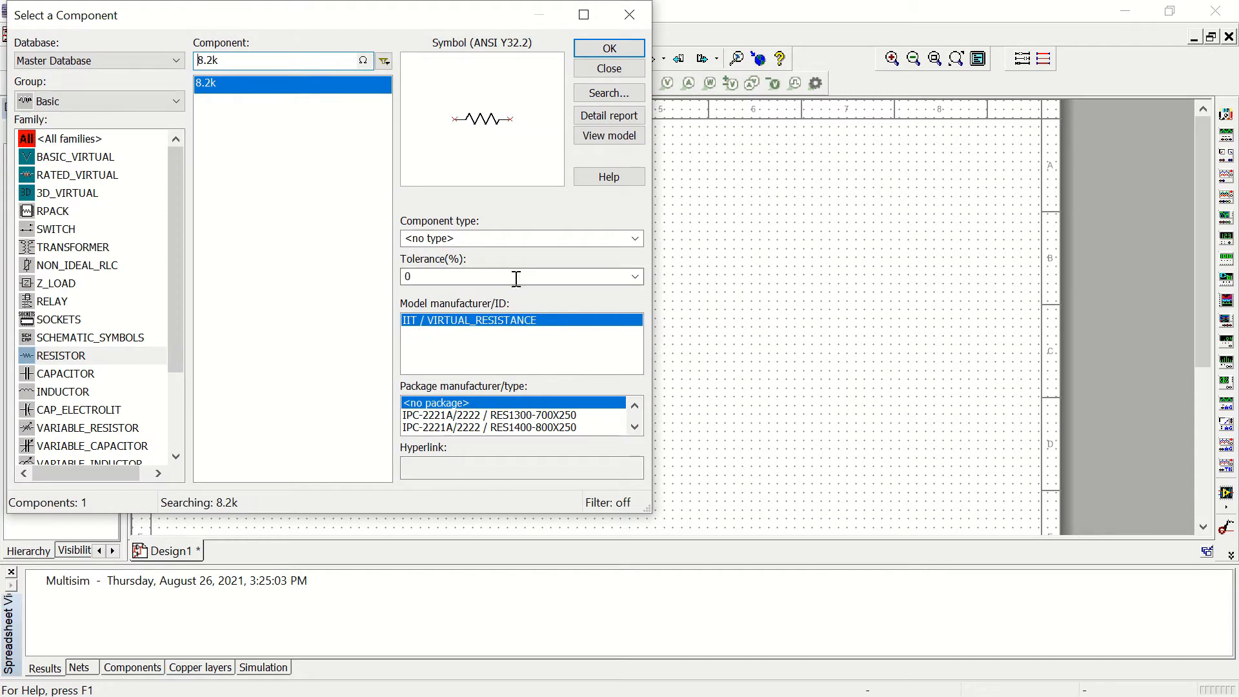
left_click(610, 69)
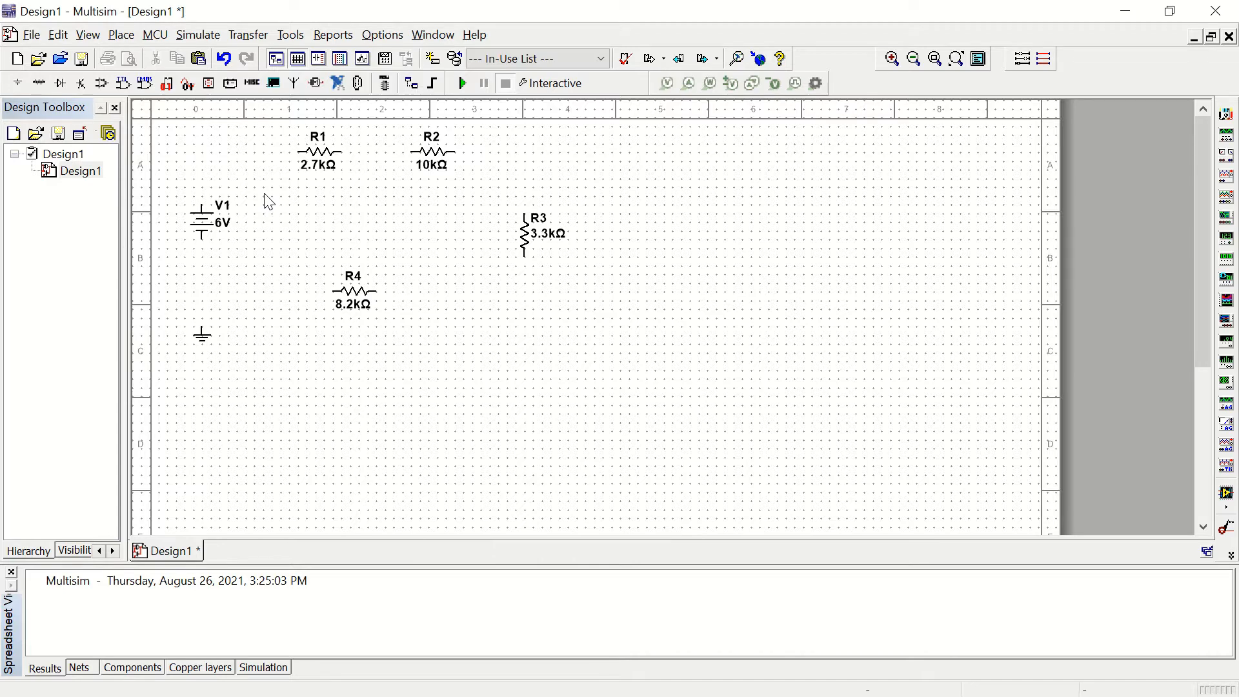
Step: Wire the positive terminal of V1 to the left end of R1
left_click(201, 205)
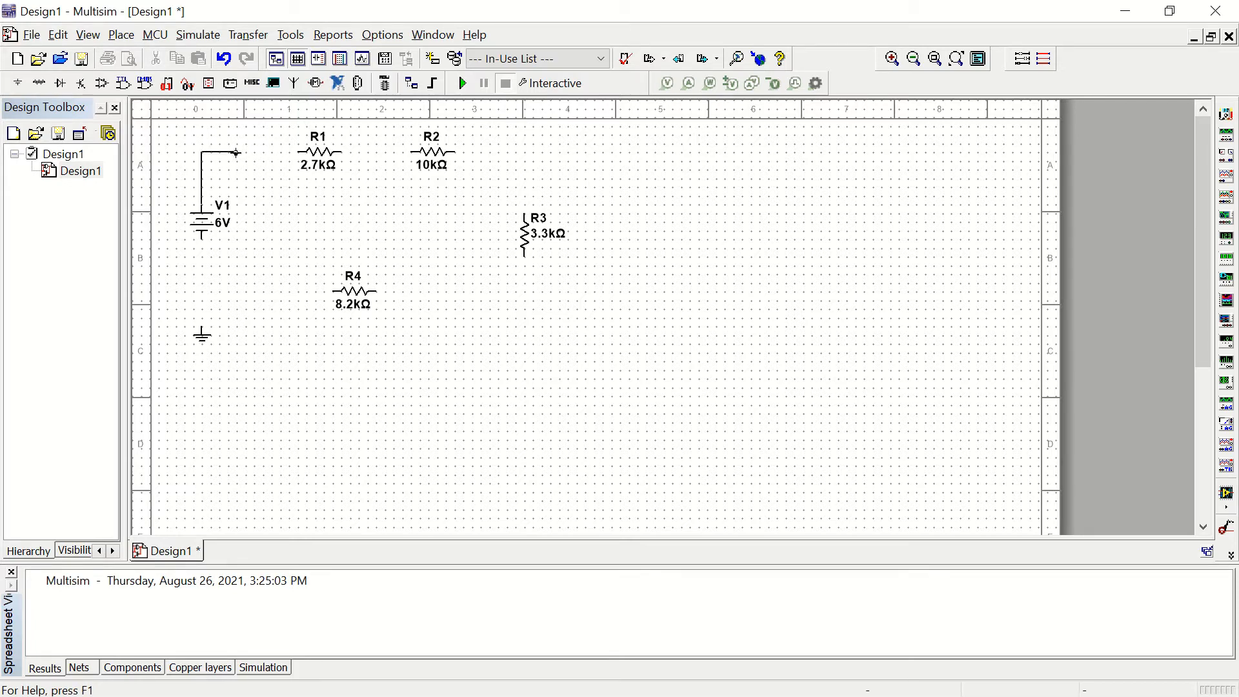
left_click(264, 137)
left_click(202, 202)
left_click(299, 152)
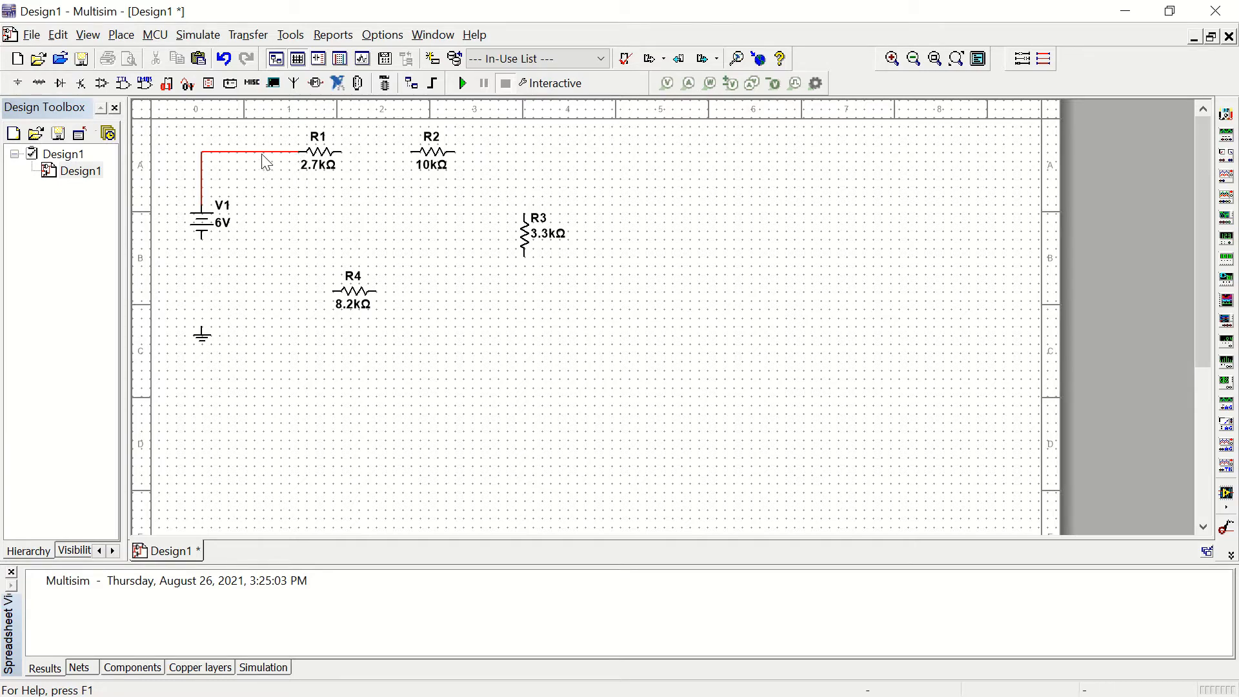
Step: Change the segment color of the wire between V1 and R1 to black
right_click(262, 154)
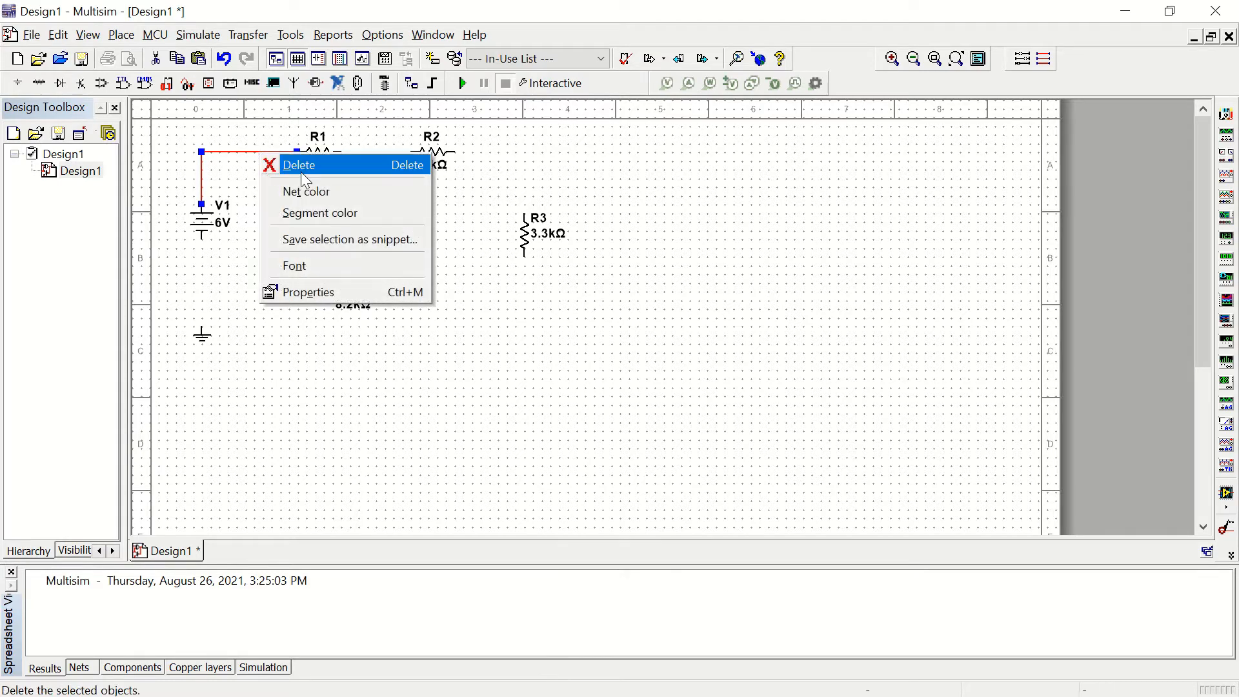
left_click(238, 171)
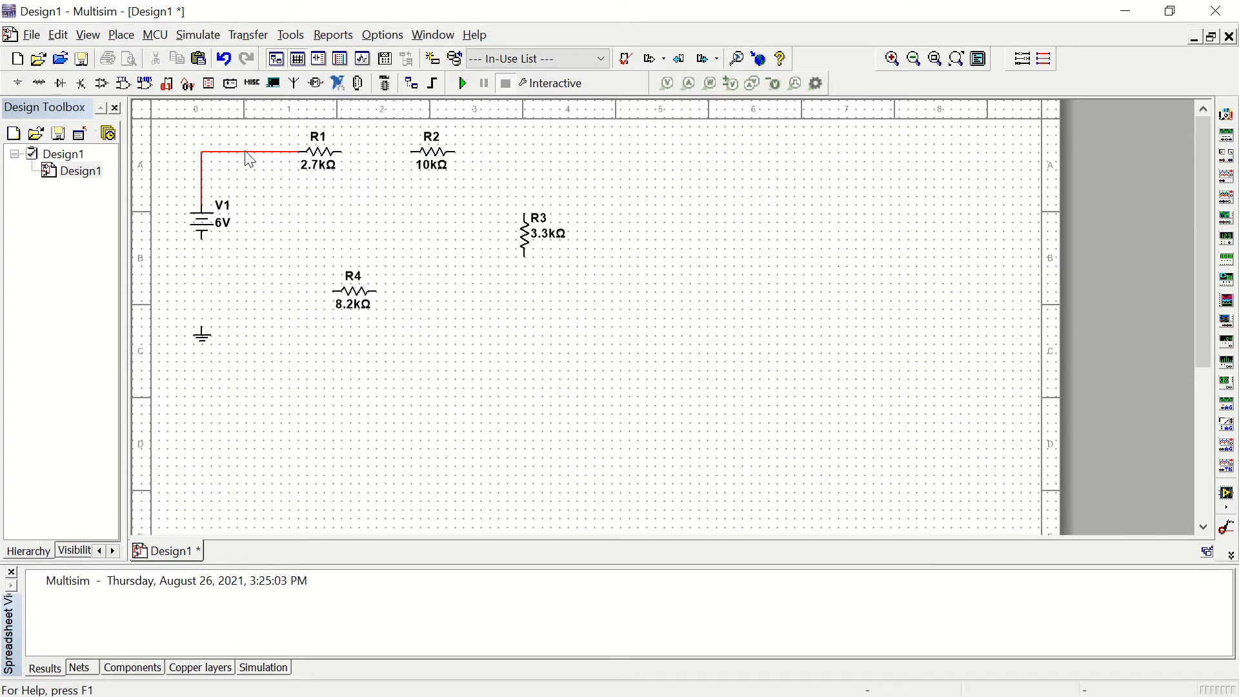
right_click(246, 153)
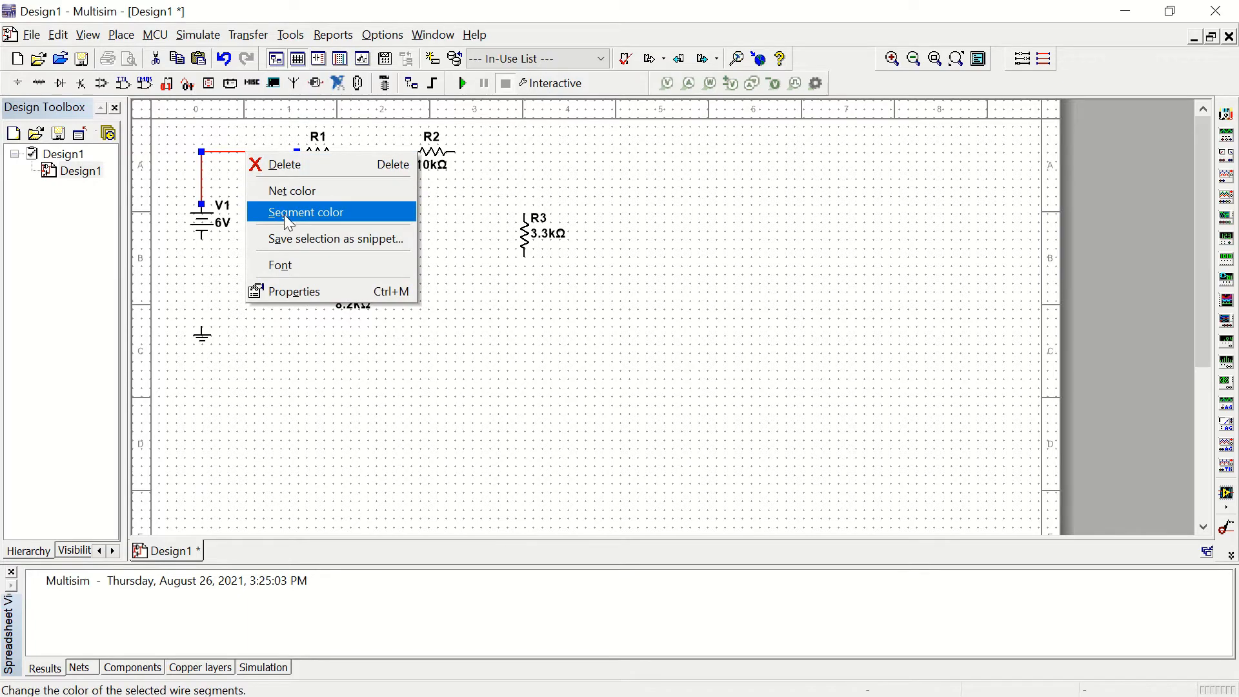
left_click(289, 213)
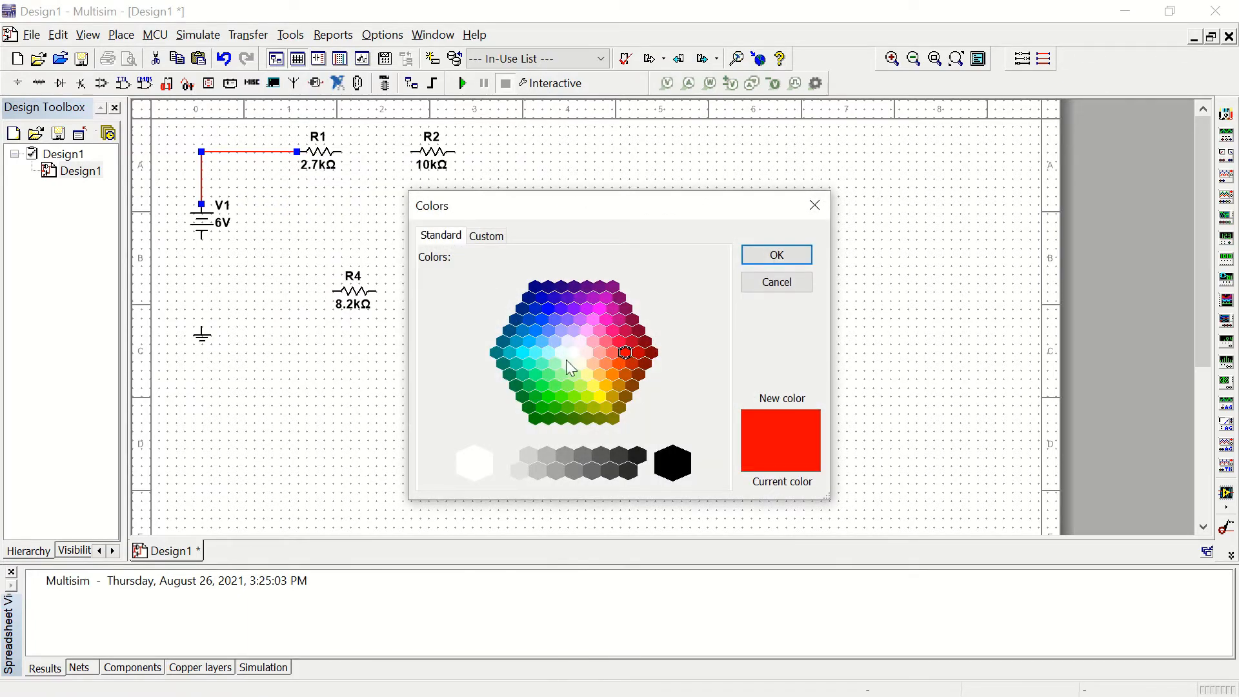
left_click(676, 466)
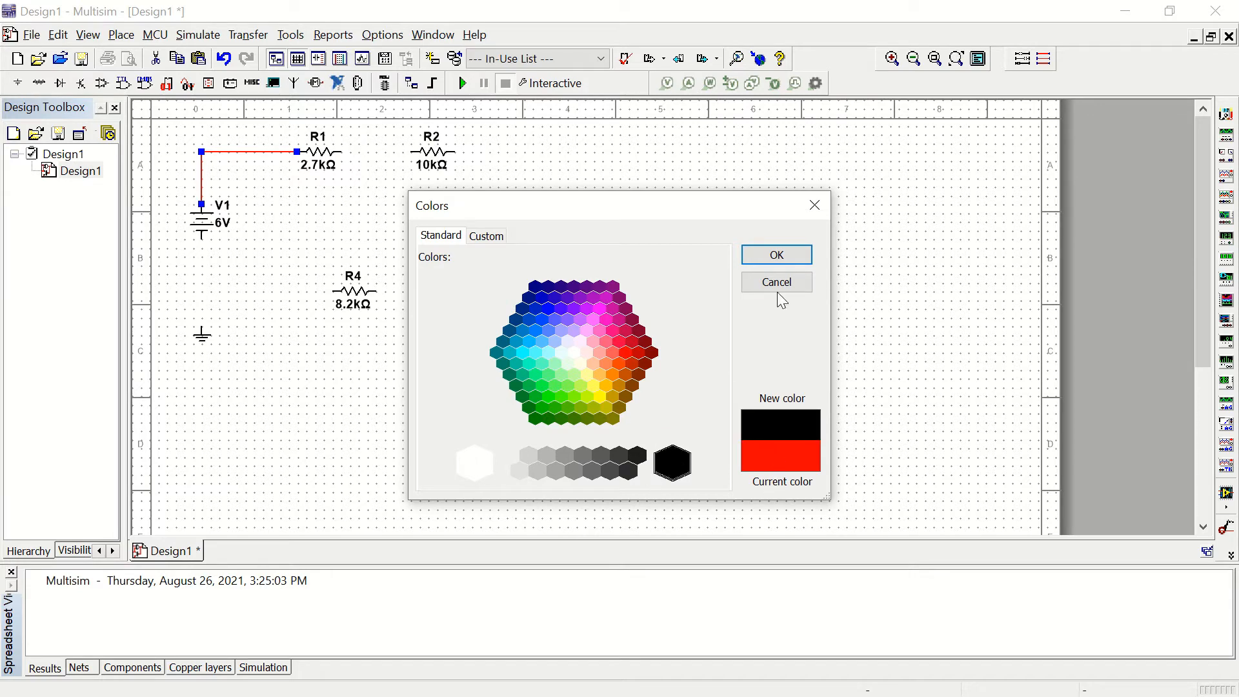
left_click(777, 255)
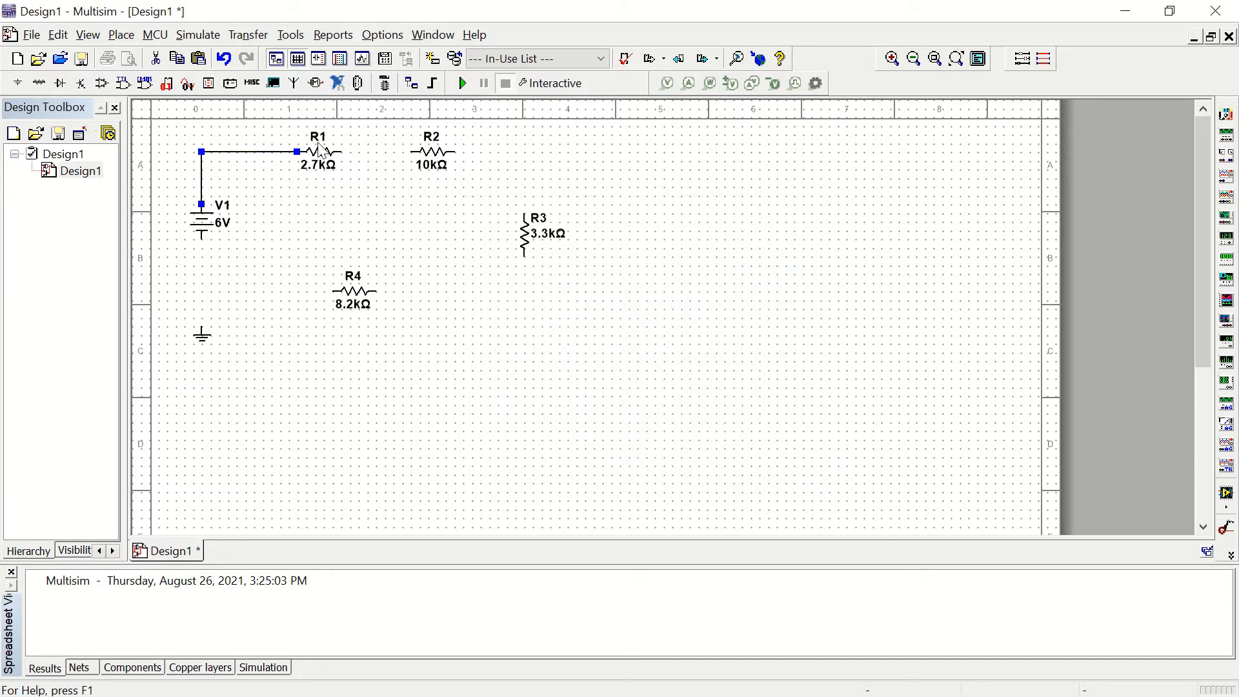
Step: Wire the resistors in series, from R1 to R2, R2 to the top of R3, and the bottom of R3 to R4
left_click(345, 152)
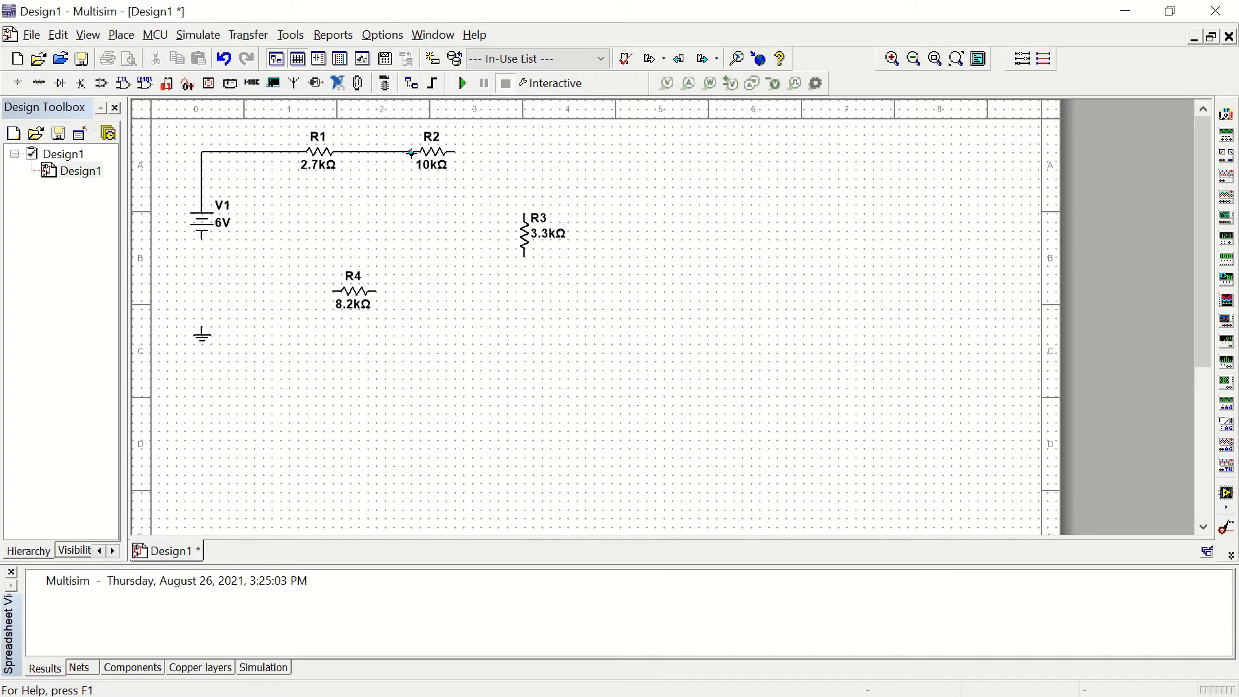
left_click(406, 153)
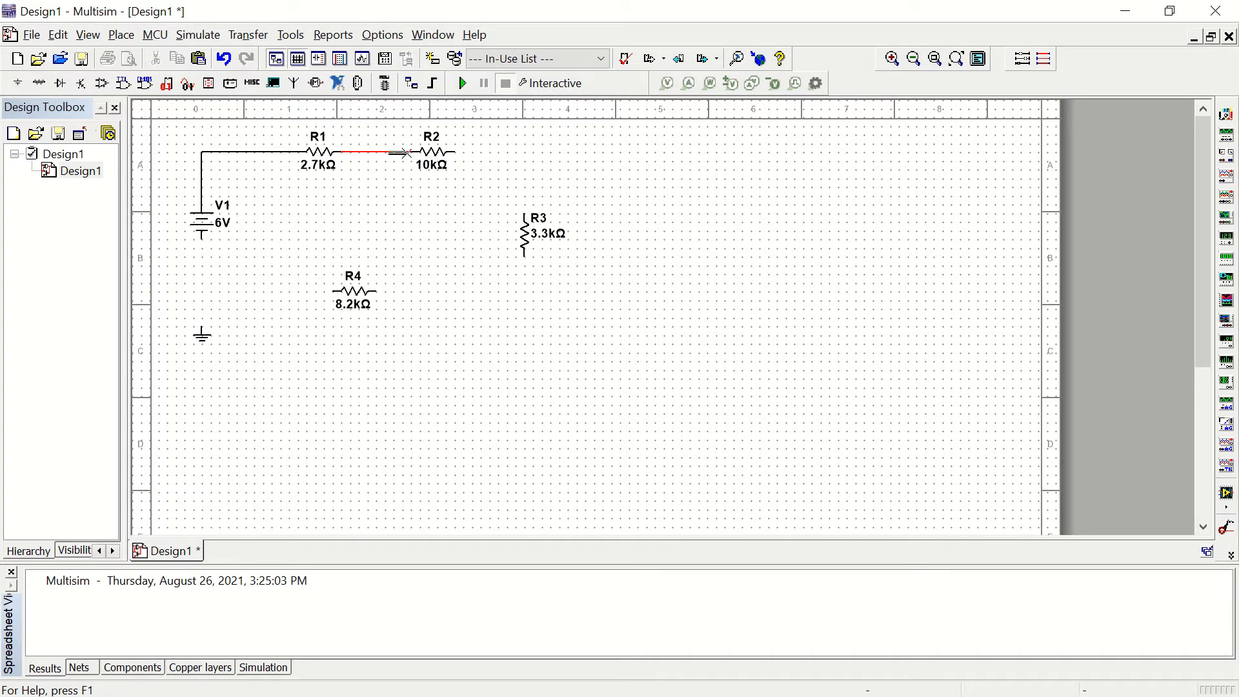
left_click(455, 153)
left_click(524, 214)
left_click(523, 255)
left_click(378, 293)
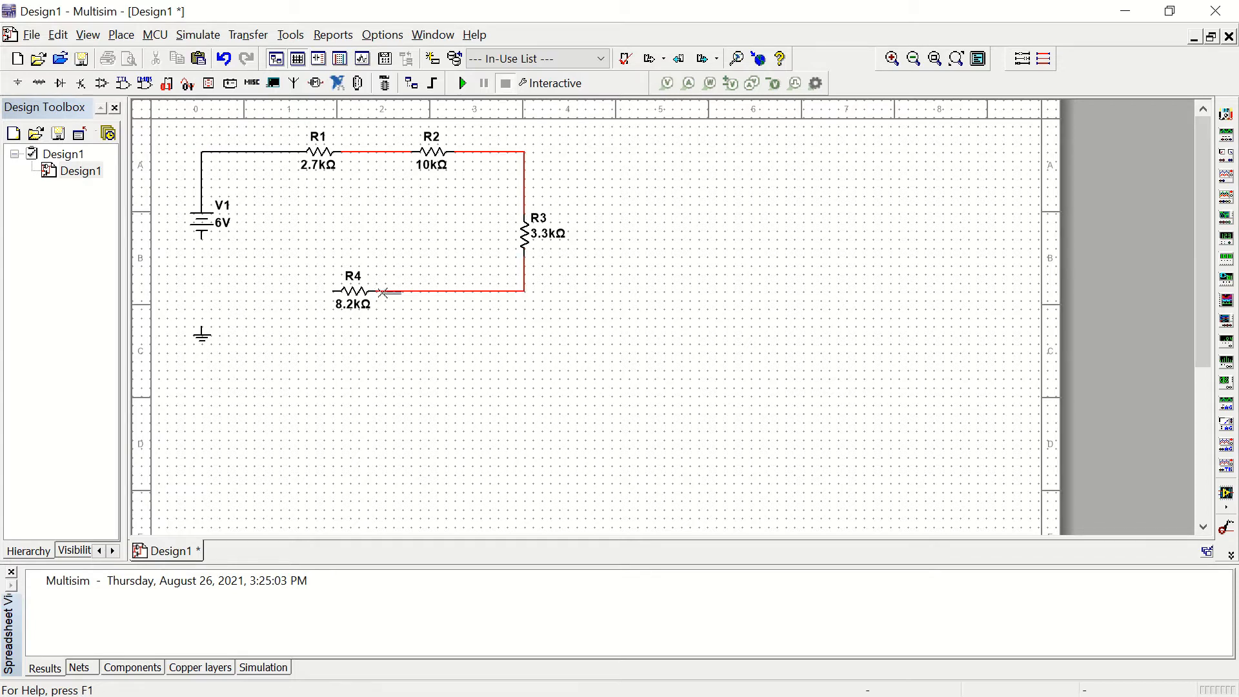
Step: Wire the left end of R4 to the negative terminal of V1 and connect the ground to that wire
left_click(311, 290)
left_click(201, 246)
left_click(200, 244)
left_click(201, 327)
left_click(202, 298)
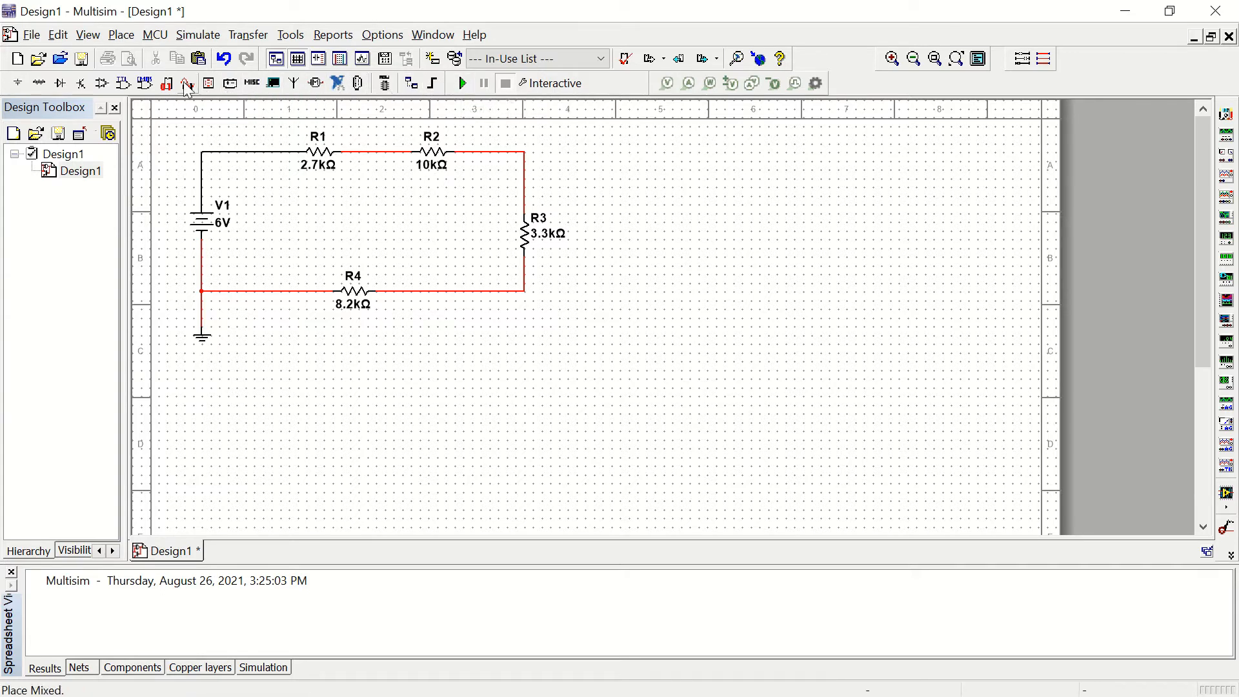
Step: Place a junction on the wire between R4 and R3, and undo it
left_click(291, 35)
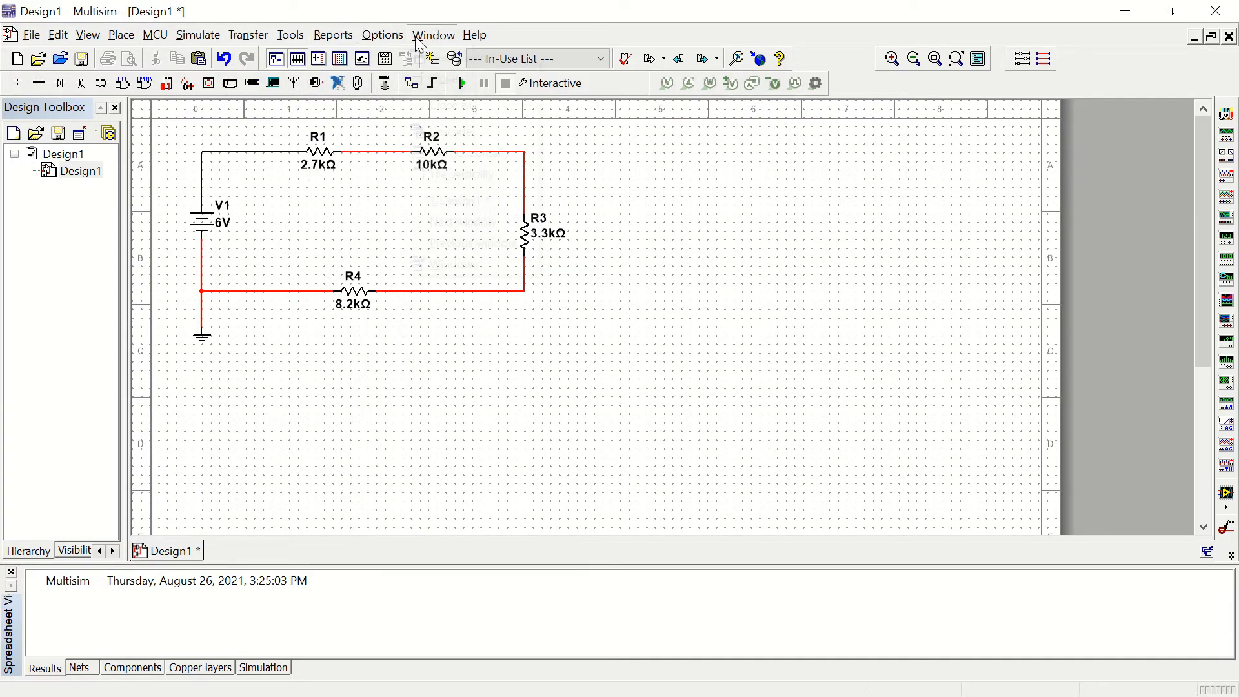
mouse_move(122, 40)
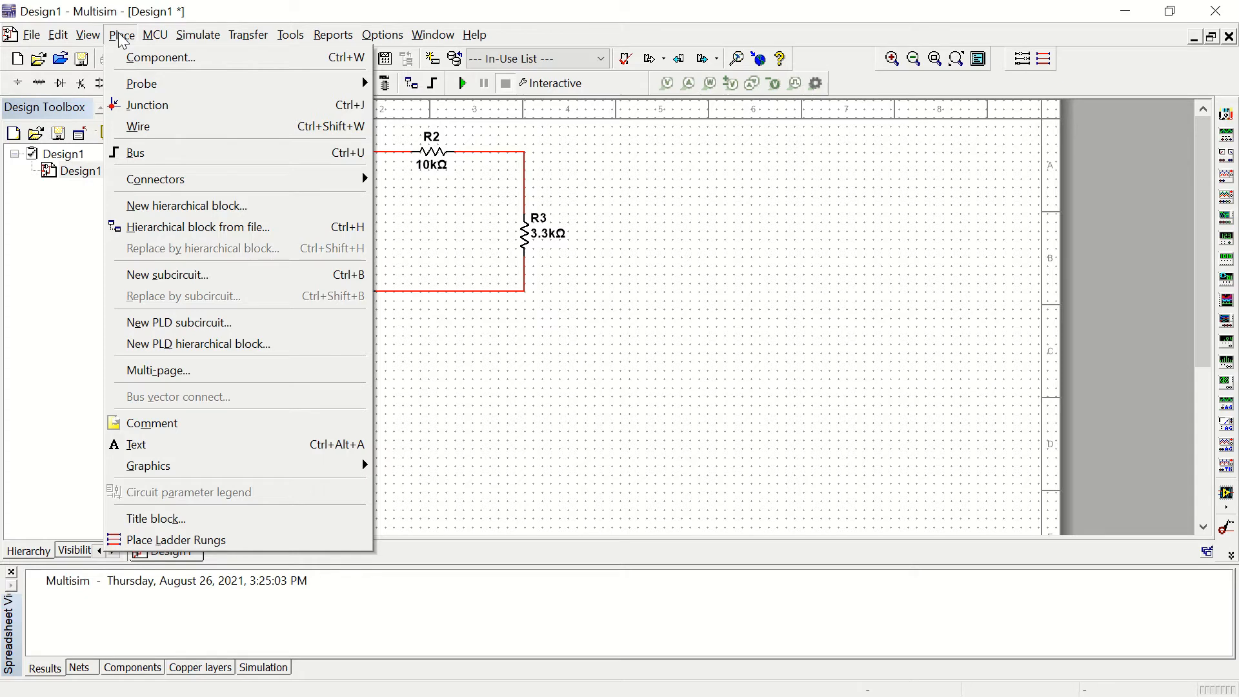
left_click(135, 107)
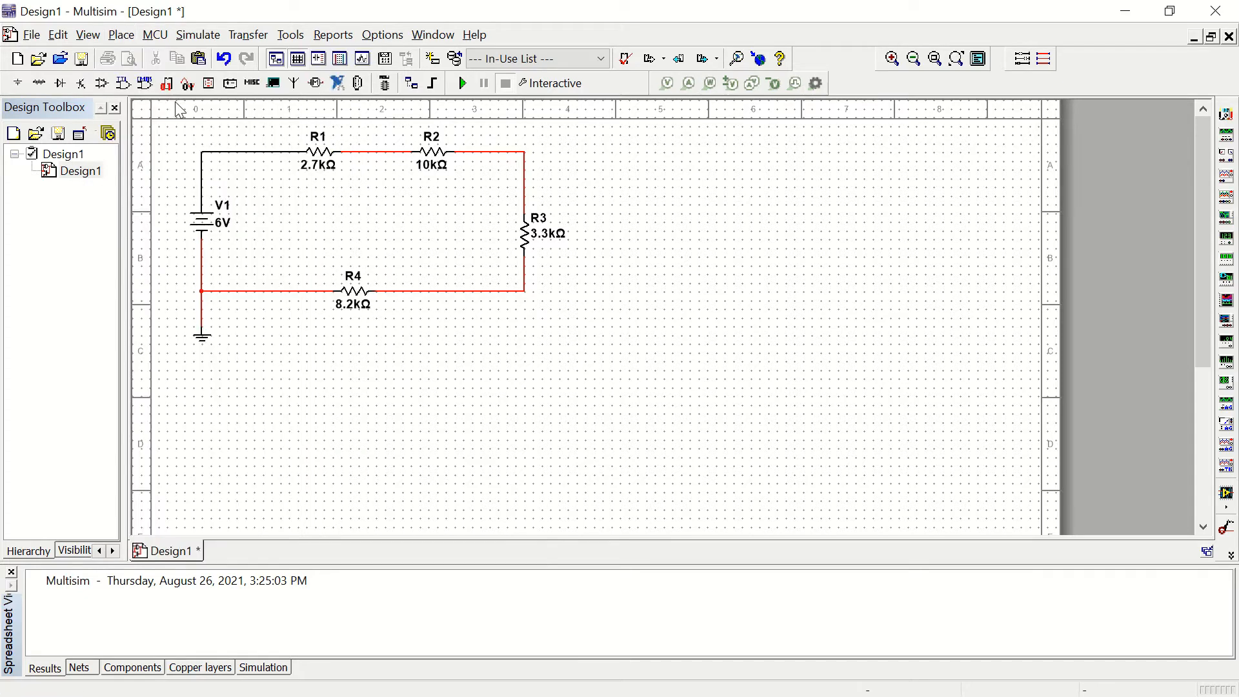
left_click(455, 291)
left_click(223, 59)
Step: Run the interactive simulation of the circuit and stop it
left_click(462, 83)
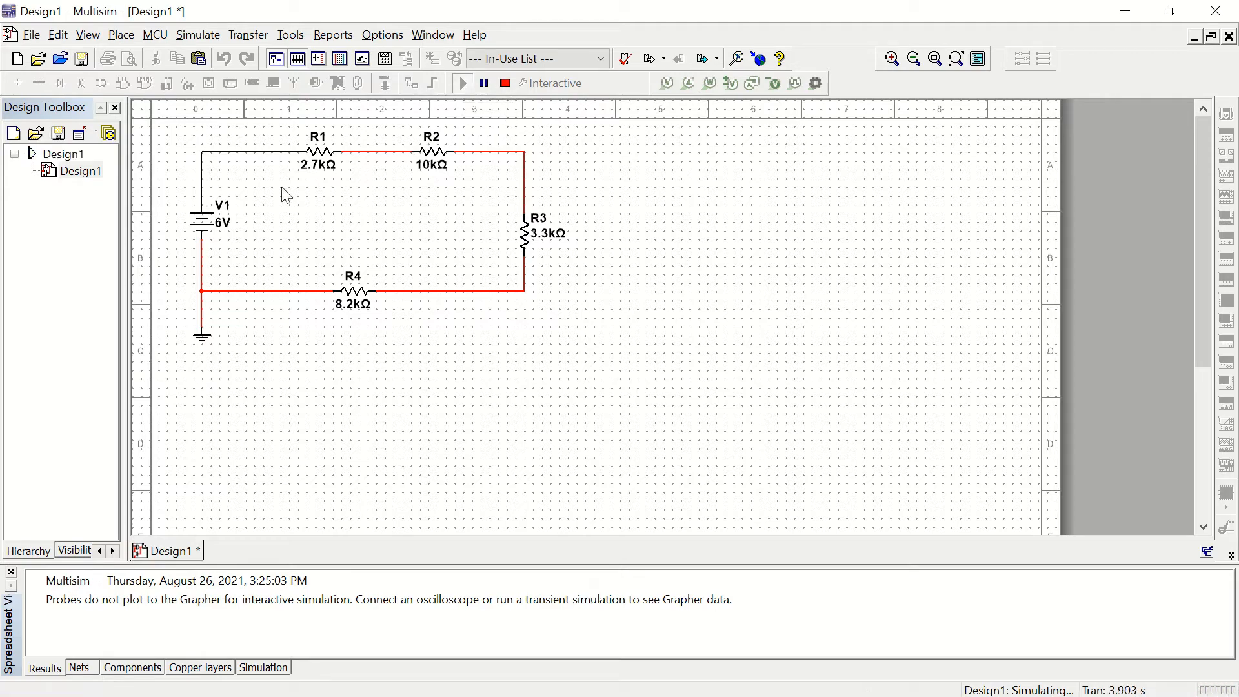
left_click(506, 85)
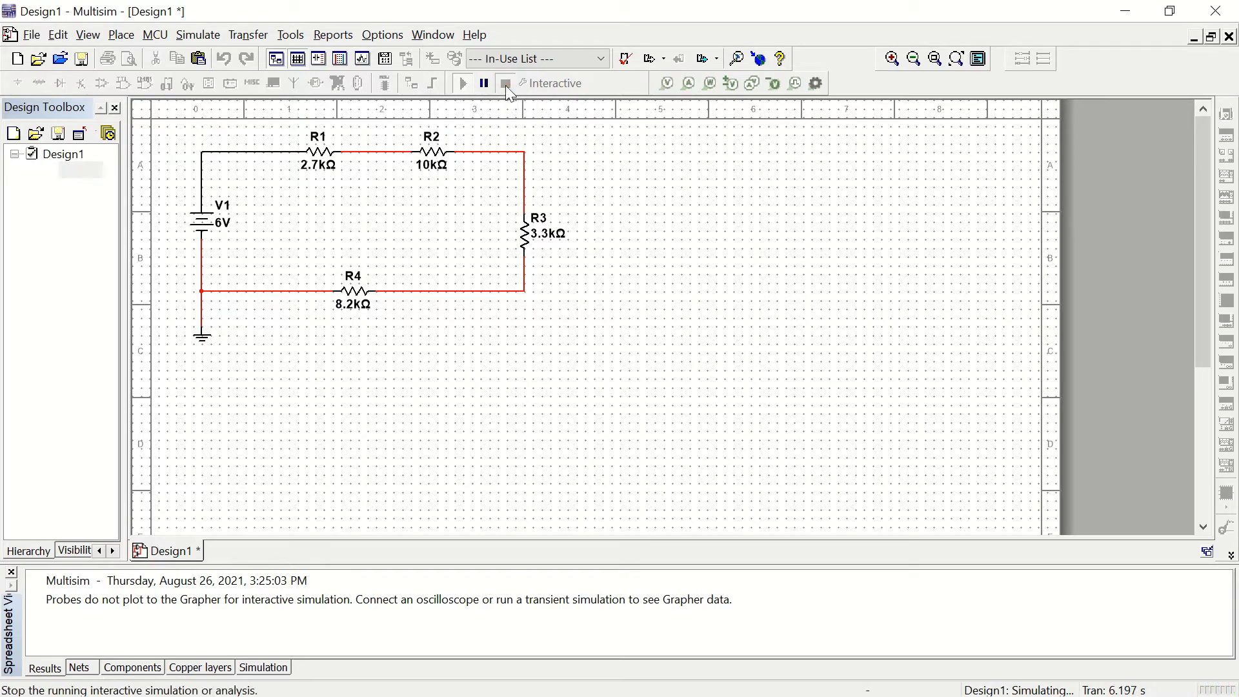
Step: Change the net color of the wires joining R4, V1's negative terminal and ground to blue-violet
left_click(254, 291)
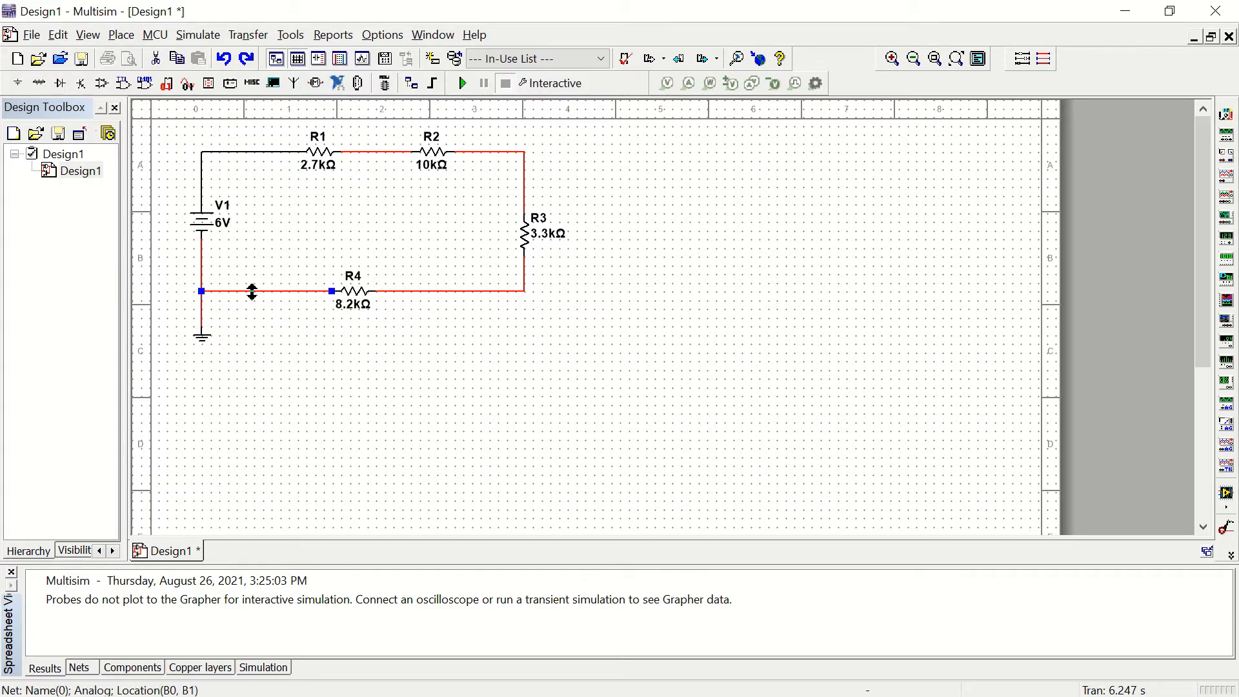
right_click(252, 292)
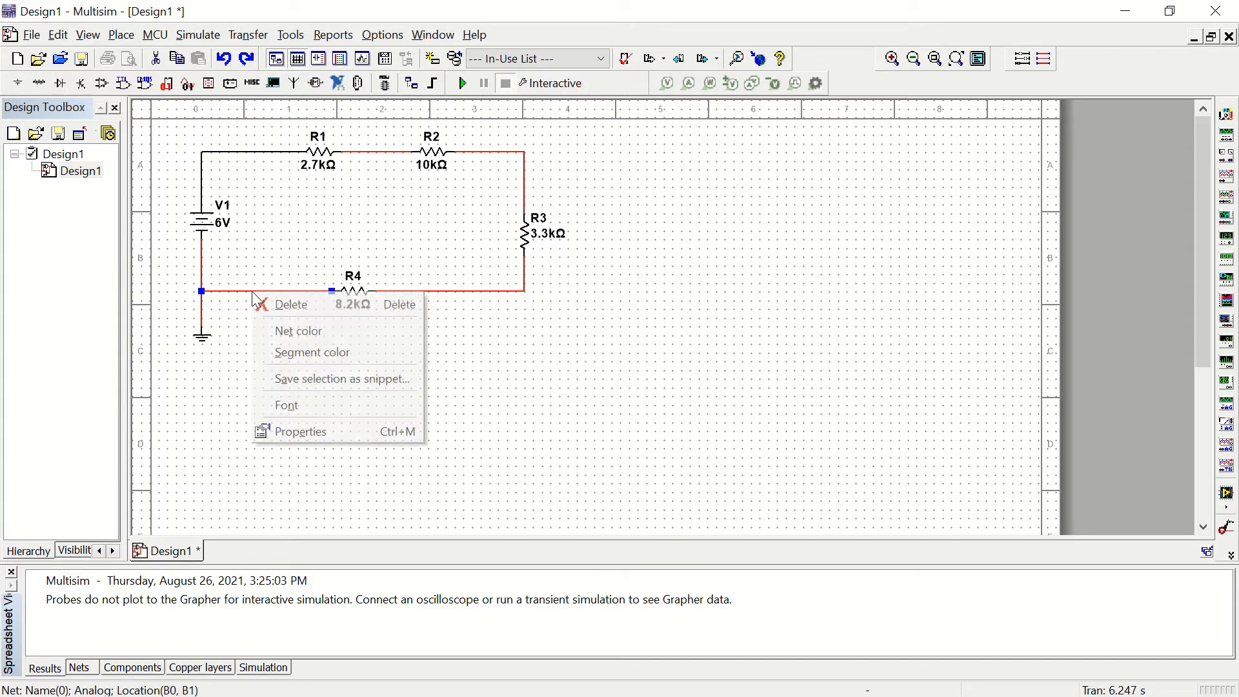
left_click(307, 334)
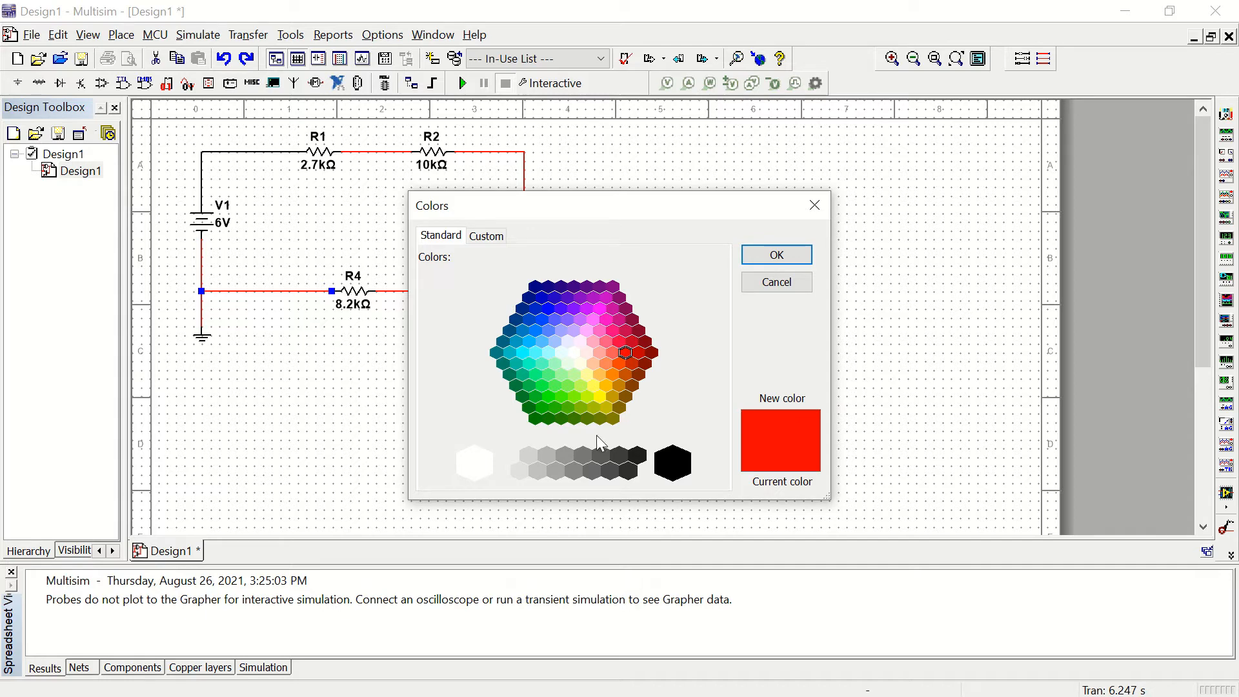
left_click(672, 464)
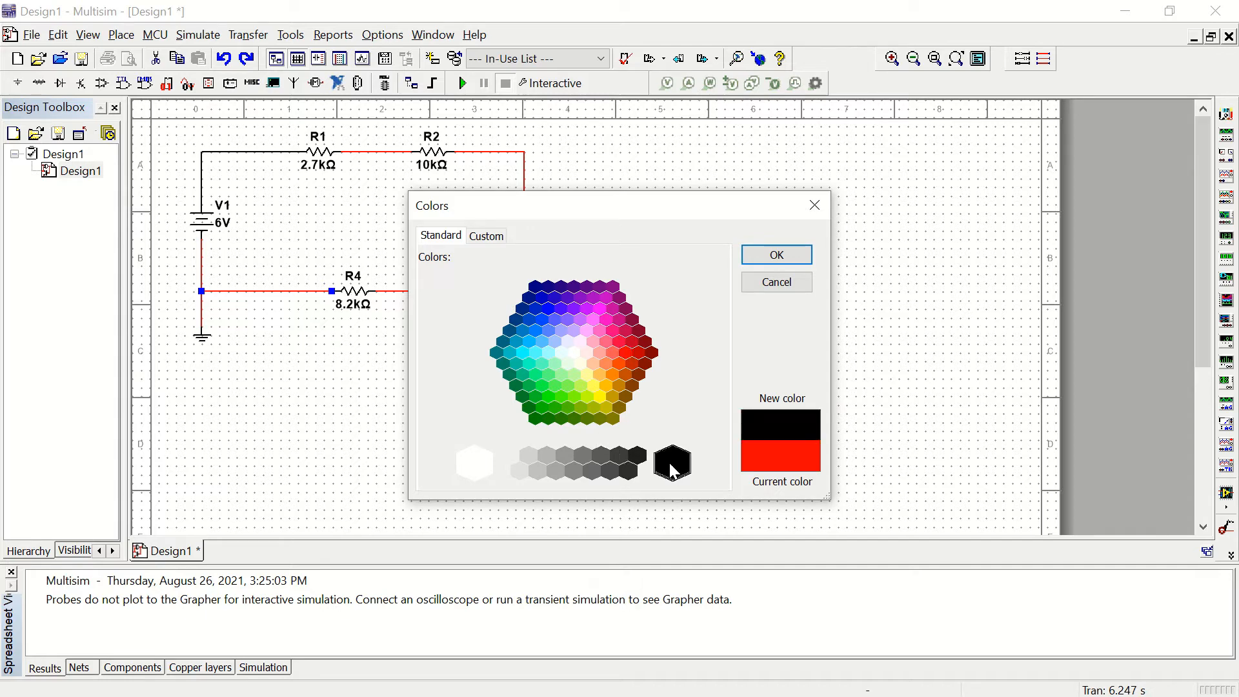
left_click(561, 311)
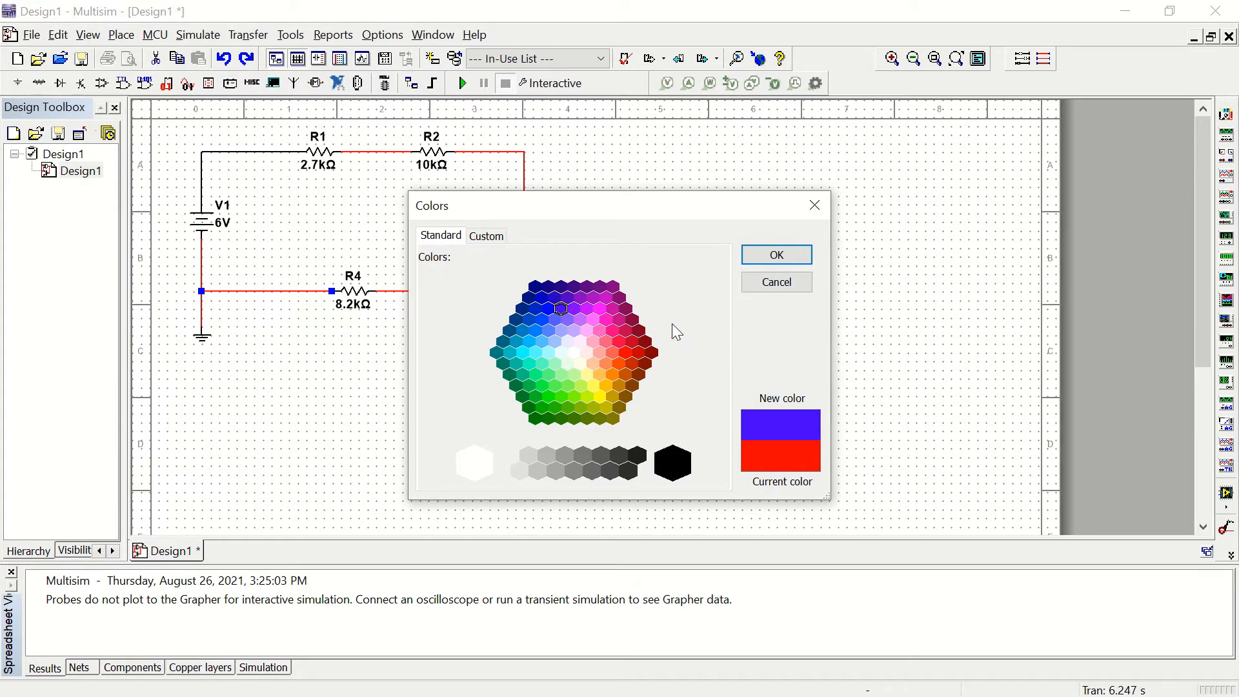
left_click(777, 255)
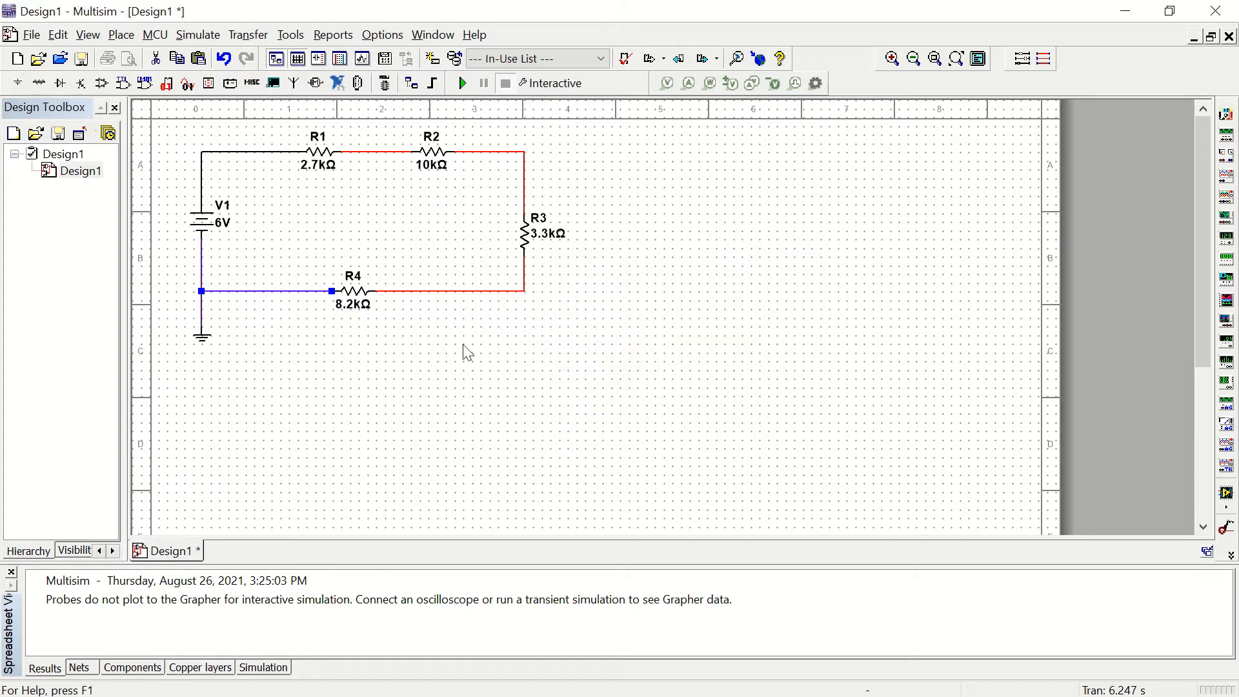
Step: Set the segment color to black for the wire from R4 to the ground junction and the wire between R1 and R2
right_click(281, 293)
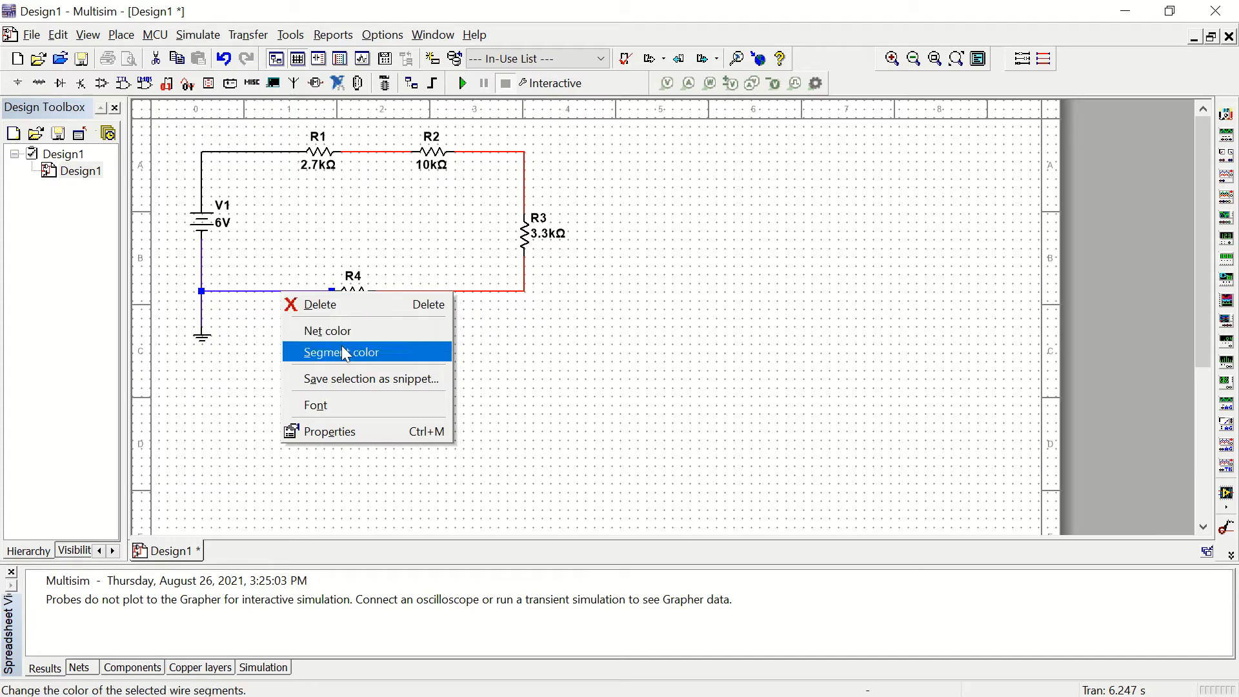
left_click(342, 346)
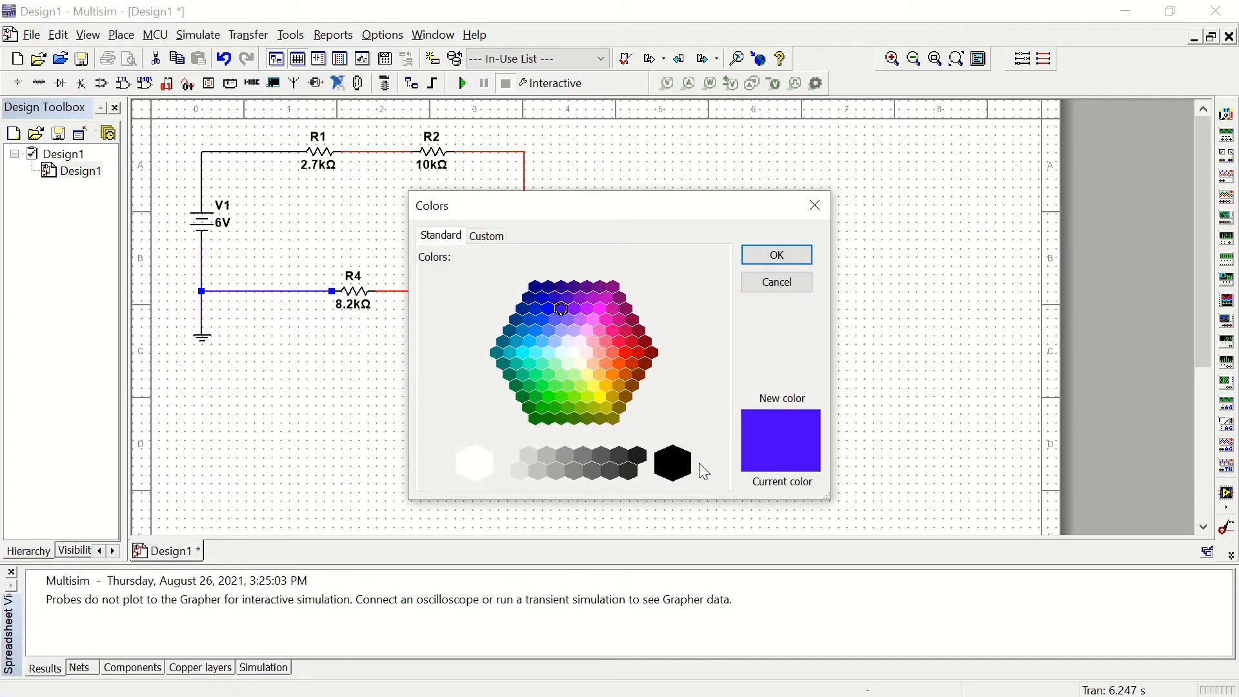
left_click(673, 463)
left_click(772, 256)
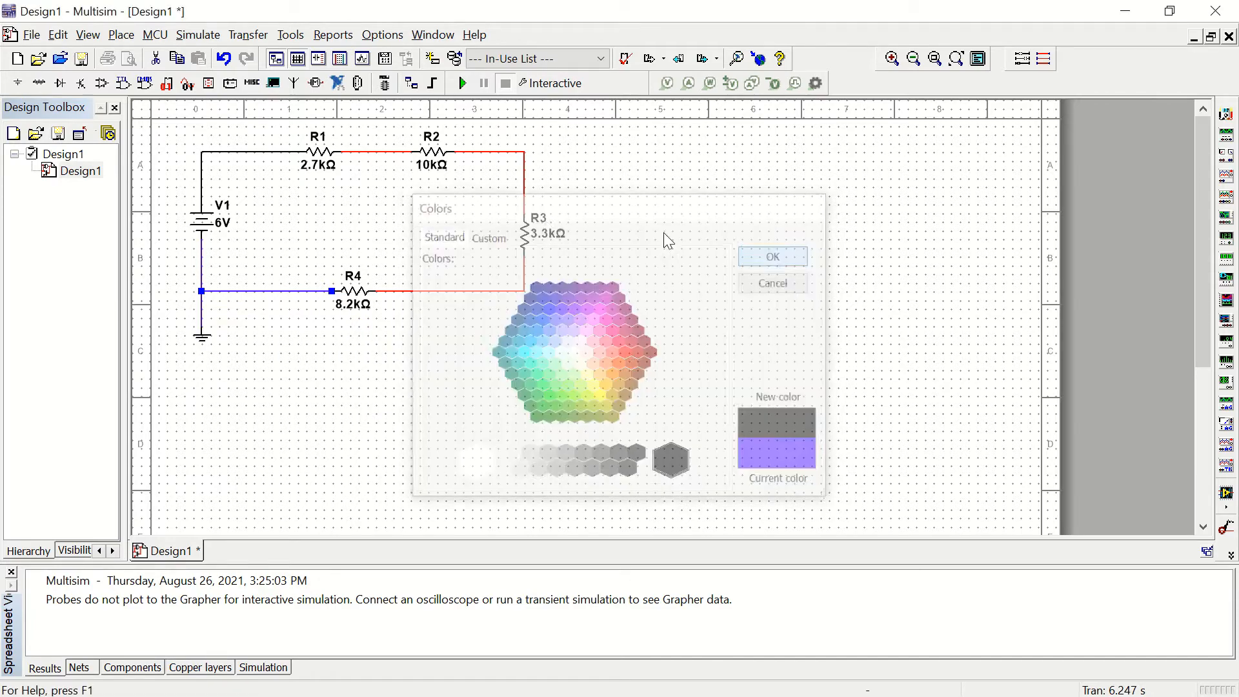
right_click(385, 152)
left_click(434, 210)
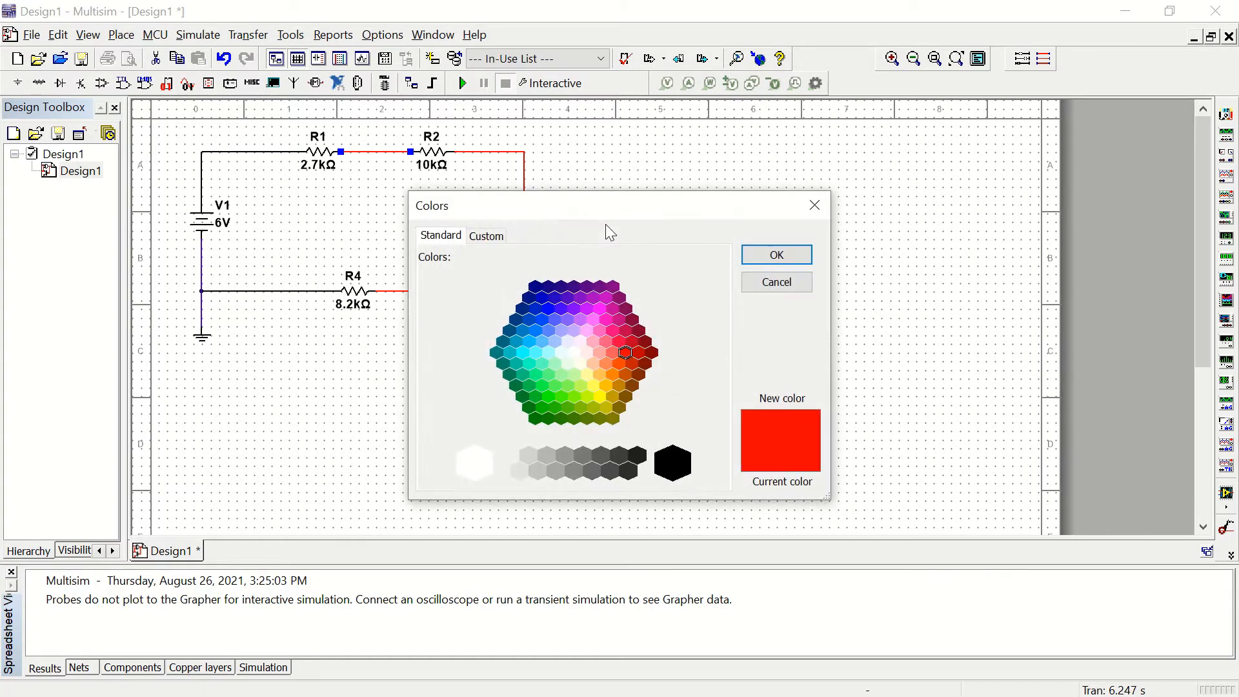
left_click(675, 465)
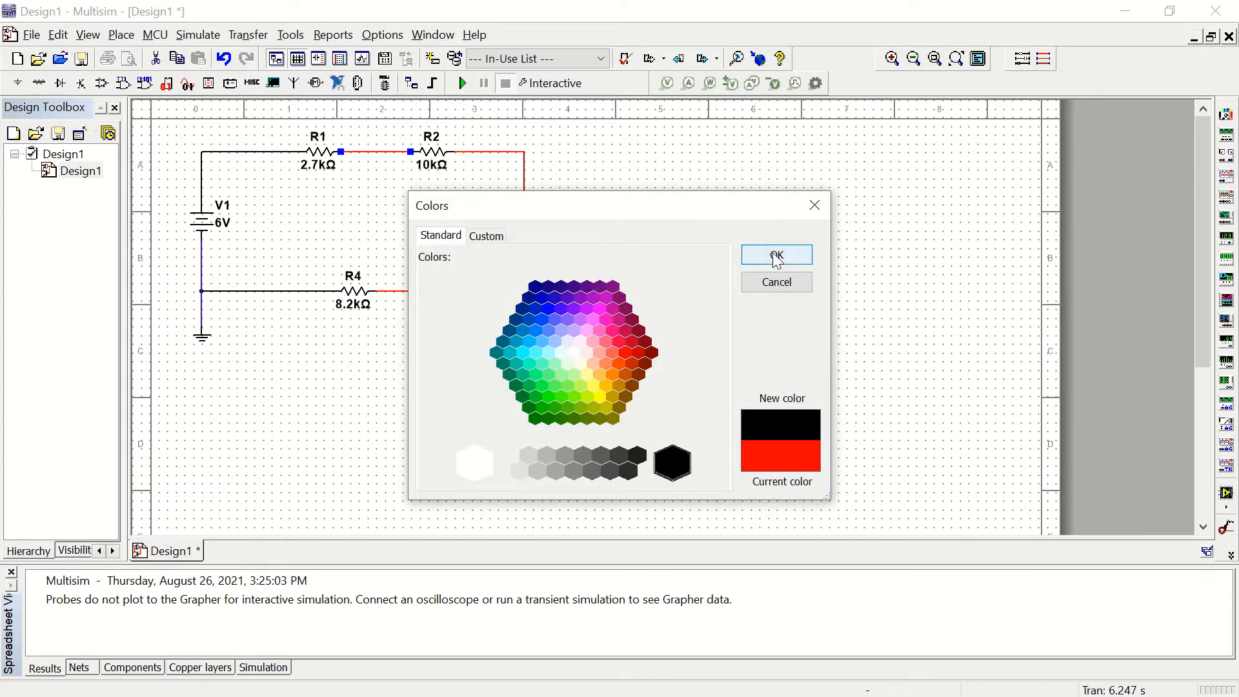
left_click(750, 257)
Step: Set the segment color to black for the R2–R3 wire and the R3–R4 wire
left_click(494, 153)
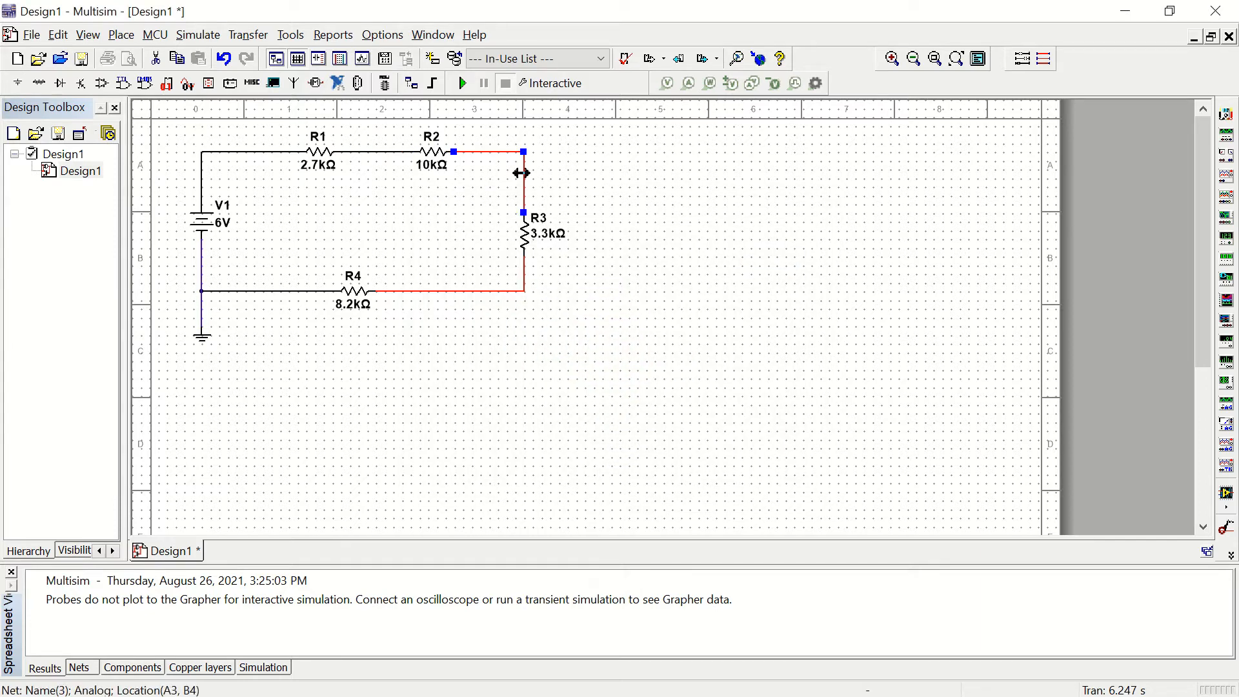
right_click(524, 173)
left_click(586, 238)
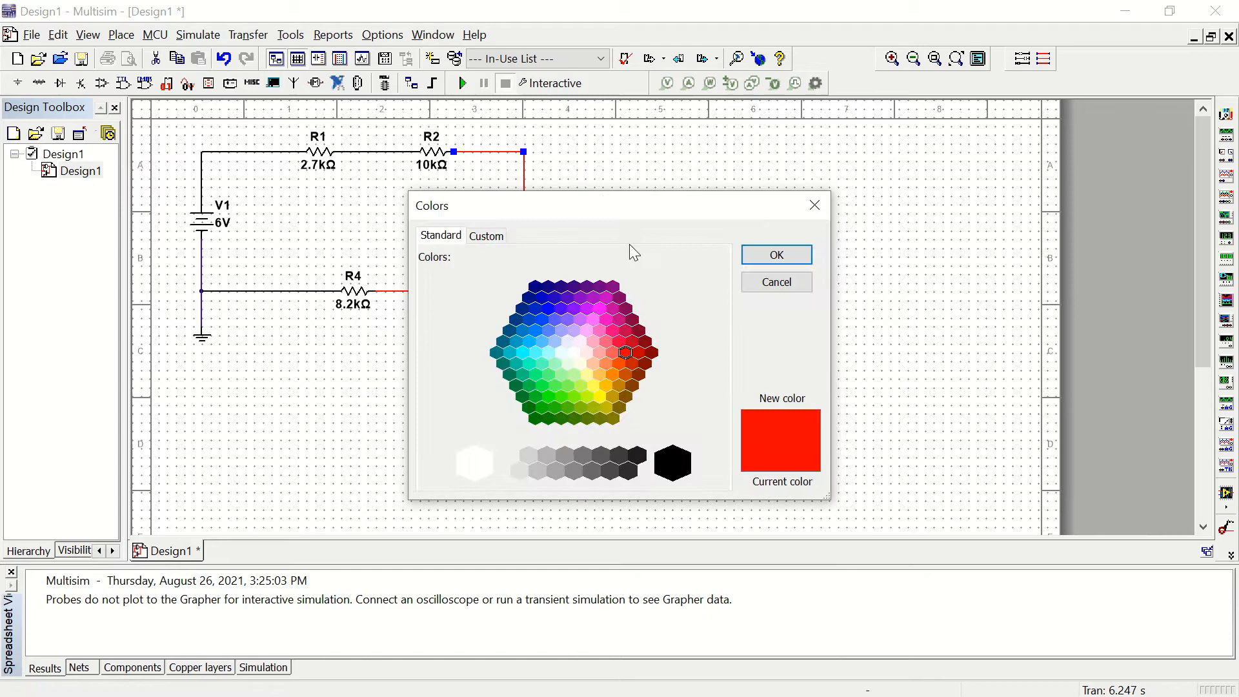
left_click(673, 462)
left_click(773, 255)
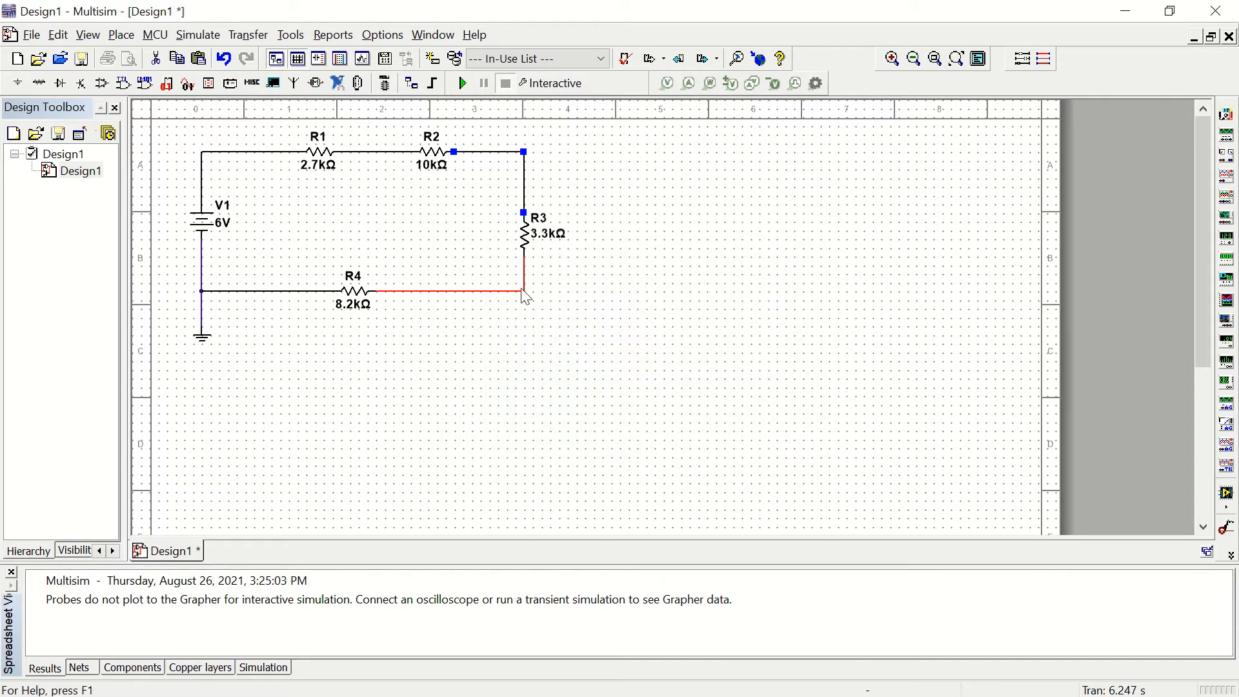
right_click(480, 300)
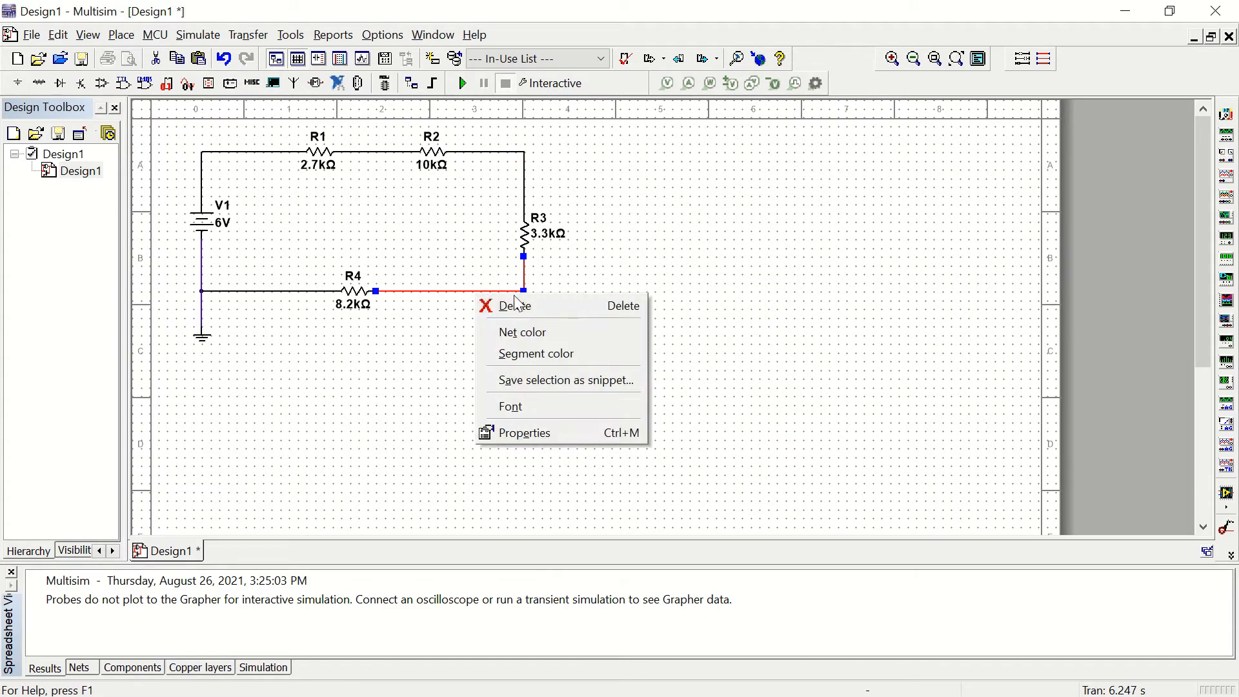
left_click(525, 350)
left_click(671, 462)
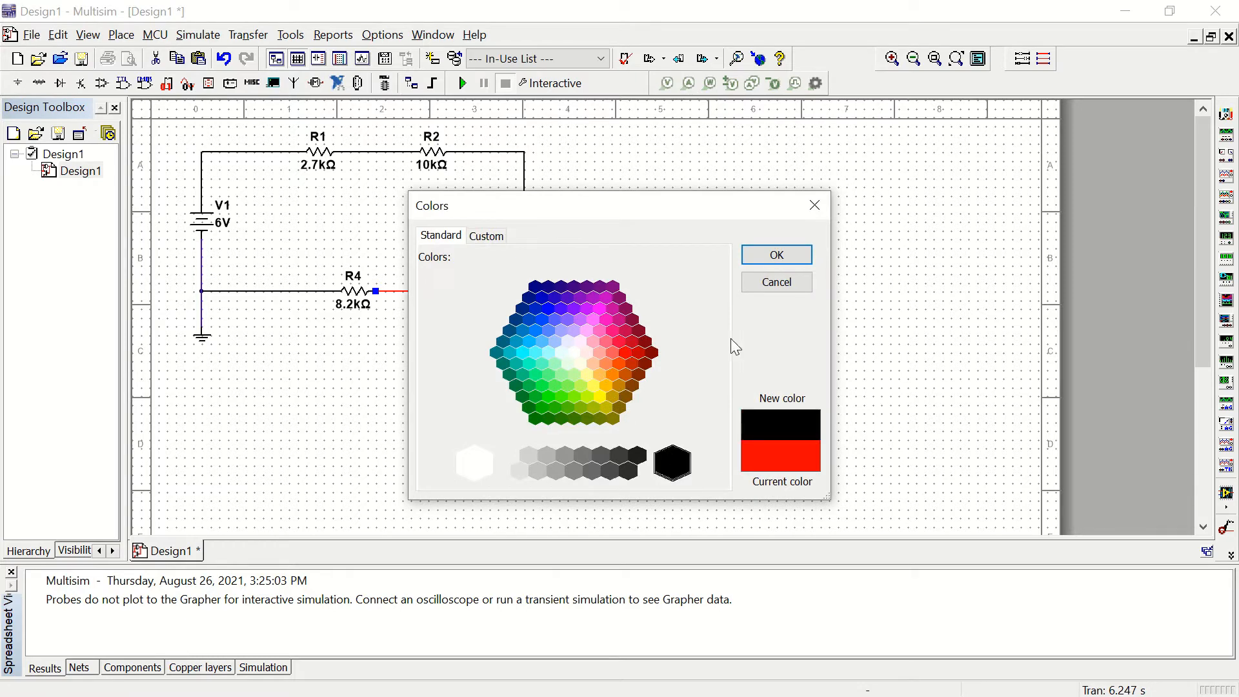
left_click(783, 256)
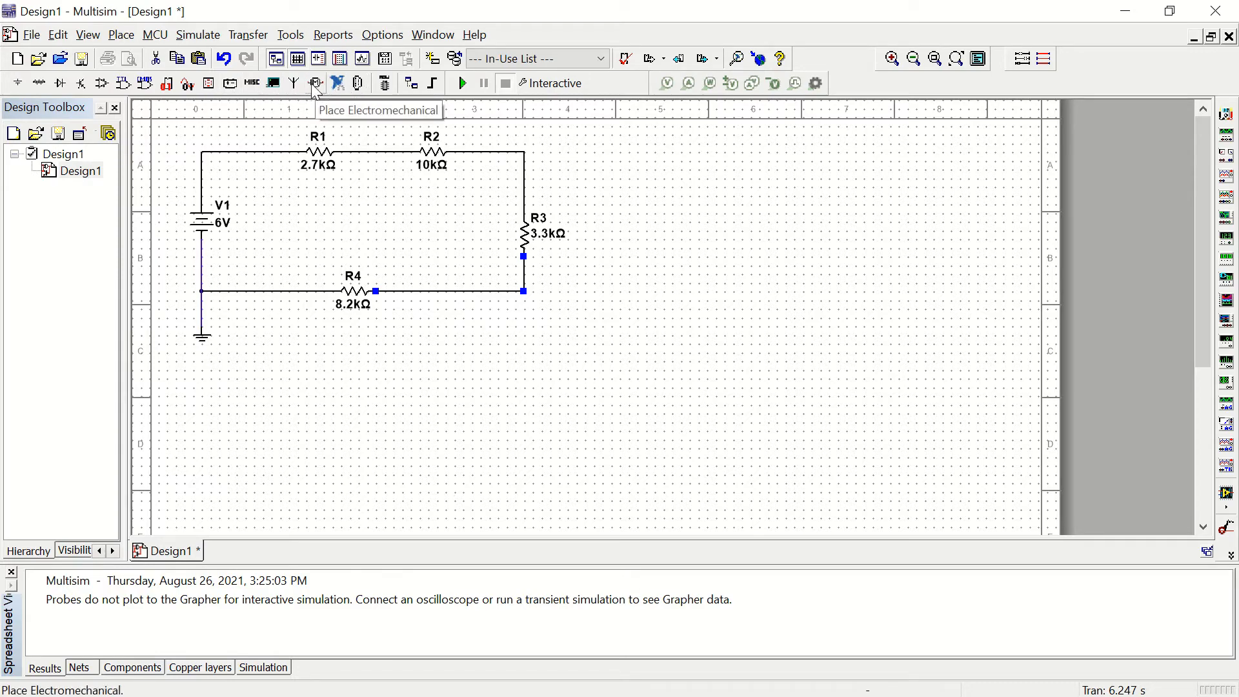
Step: Find the voltmeters in the Indicators group with the search term "v" and place one VOLTMETER_H below R4
left_click(40, 84)
left_click(91, 102)
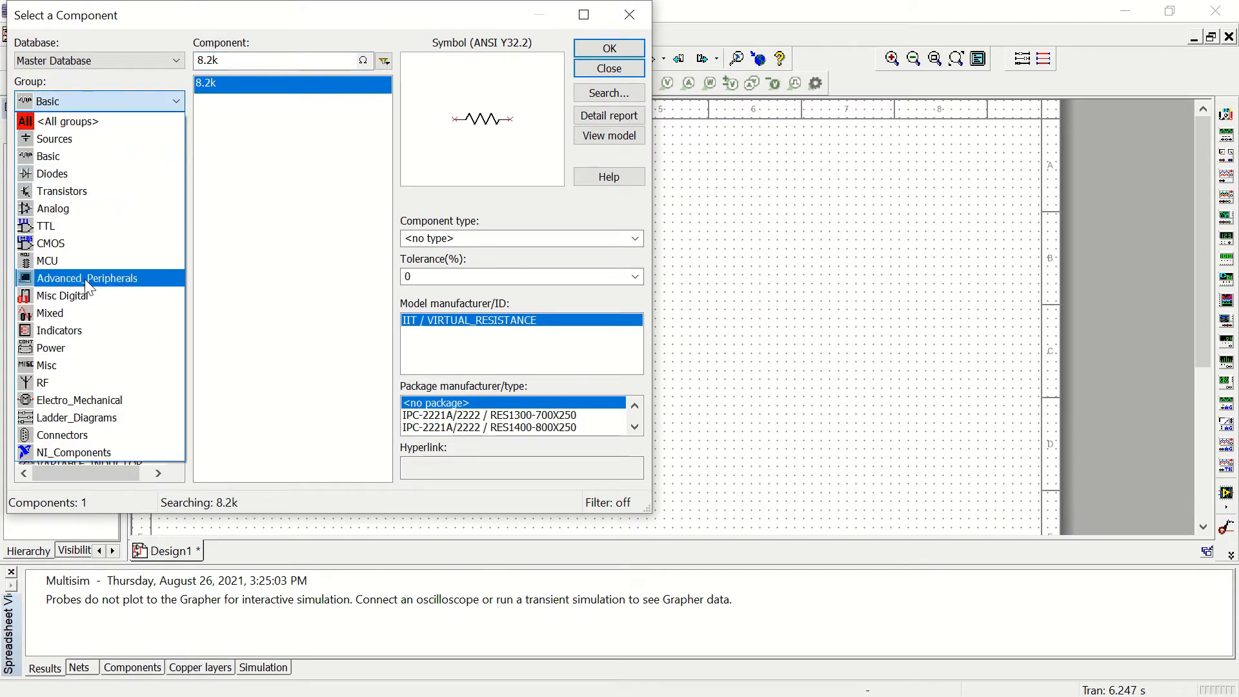
left_click(60, 330)
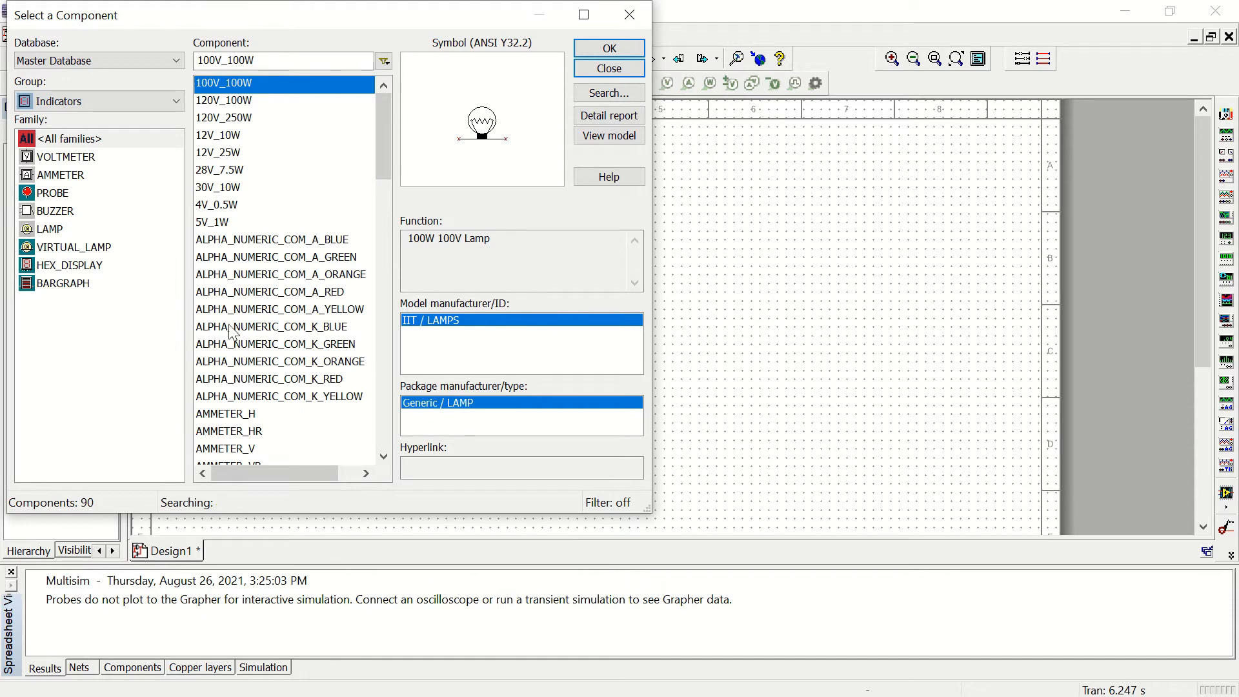
scroll(223, 188, "down", 7)
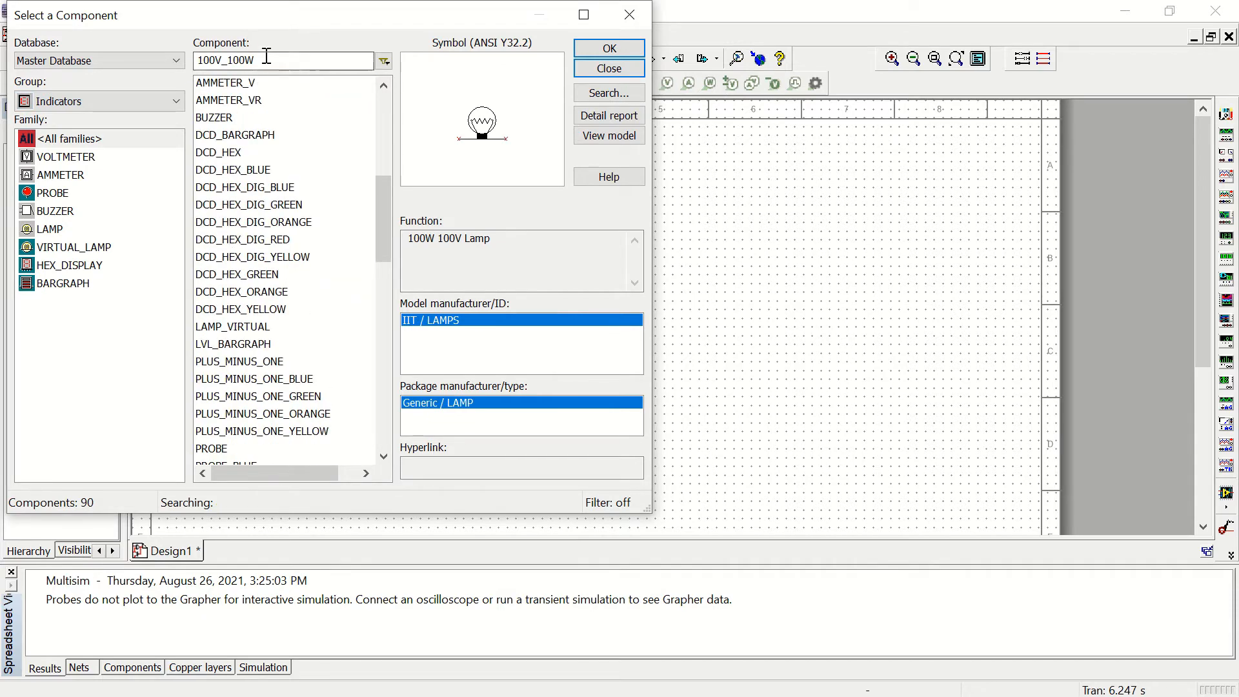
left_click_drag(258, 60, 188, 60)
type("v")
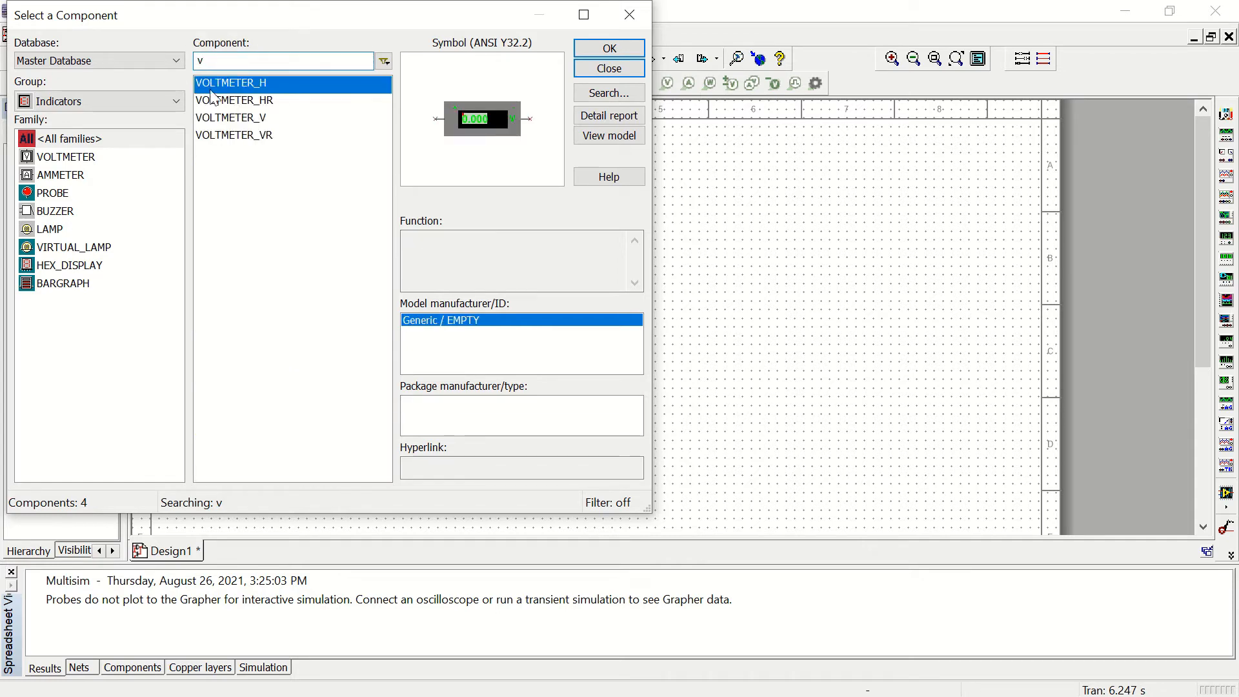
left_click(221, 123)
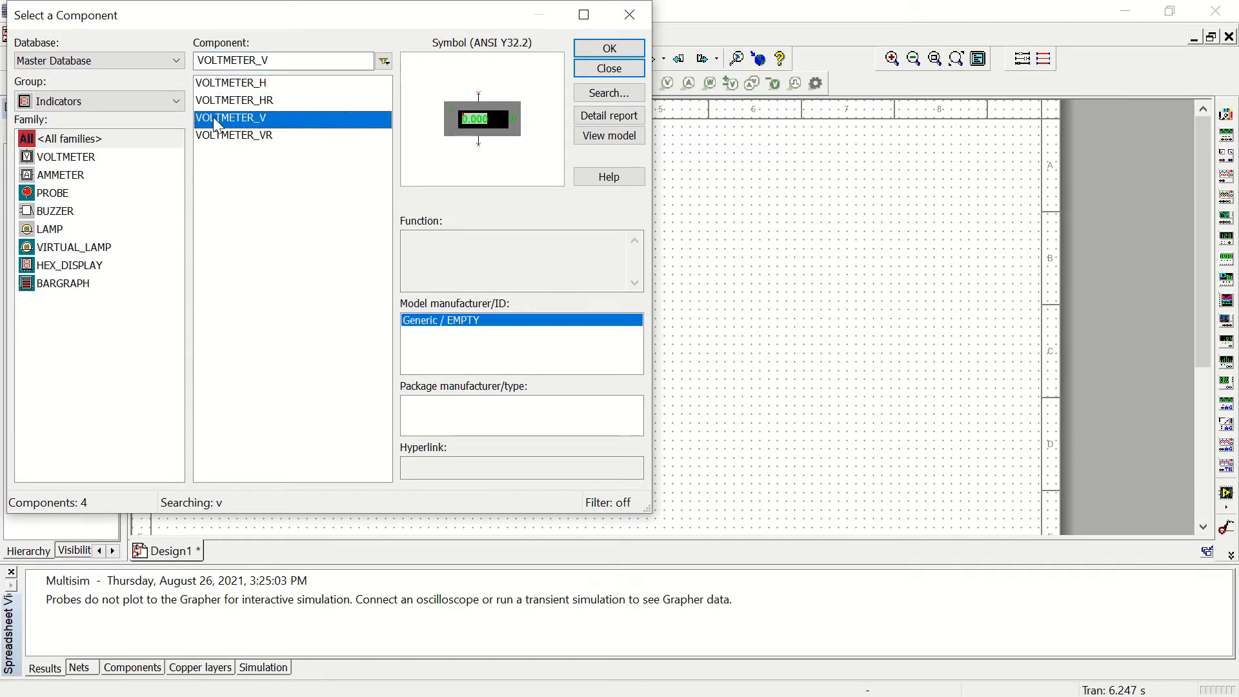
left_click(216, 88)
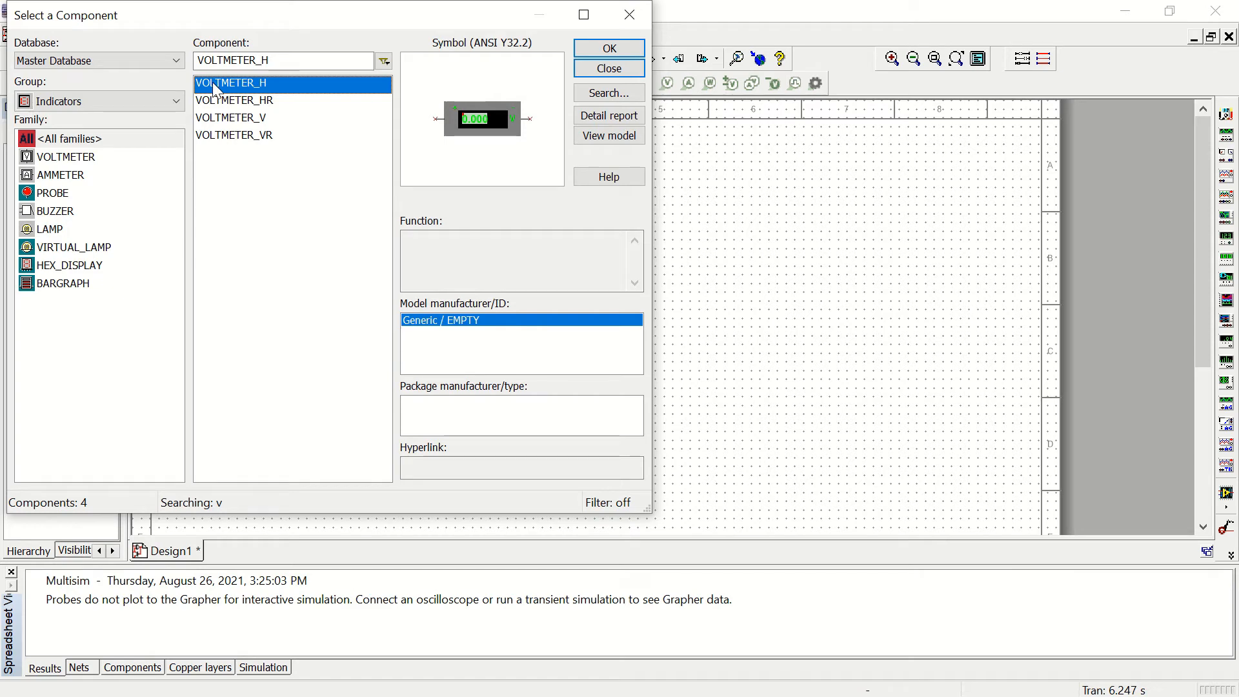
left_click(213, 122)
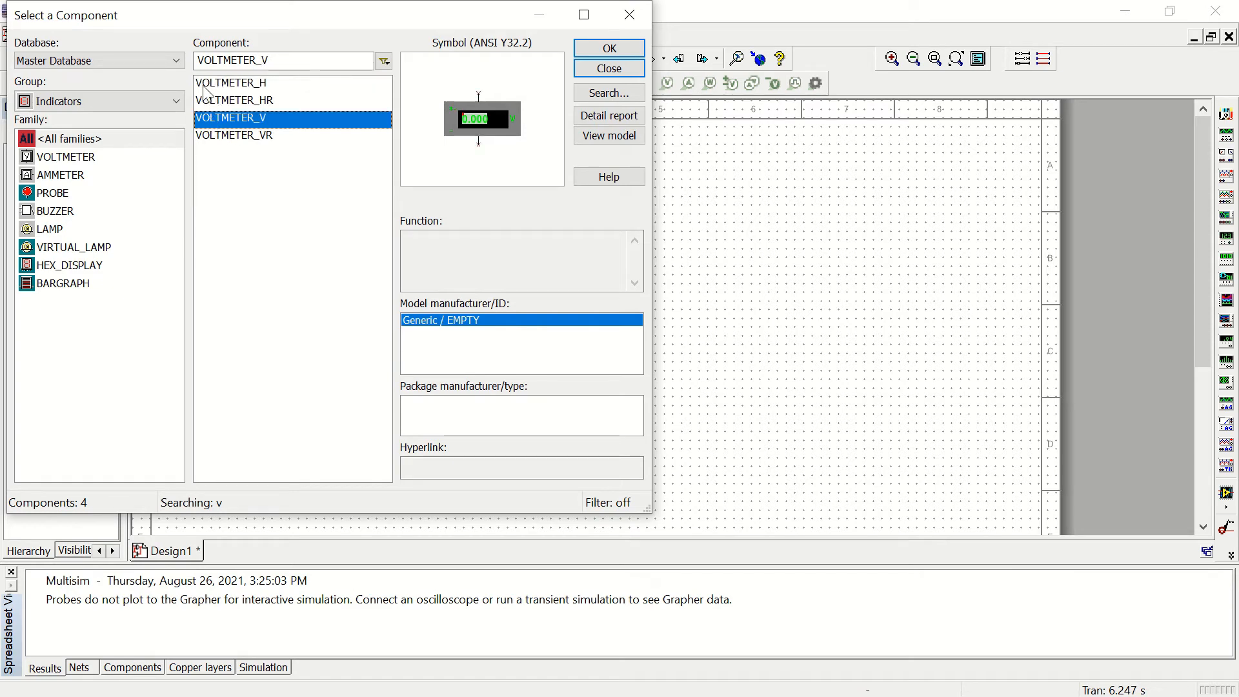
left_click(206, 91)
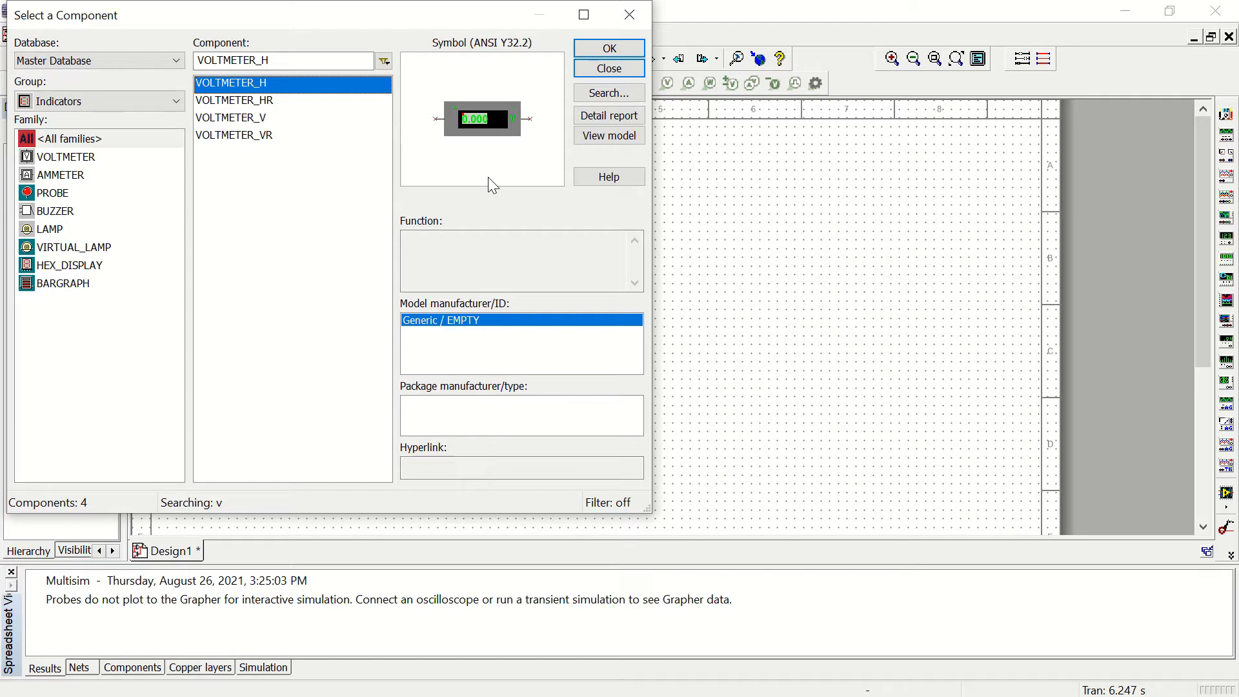
left_click(624, 50)
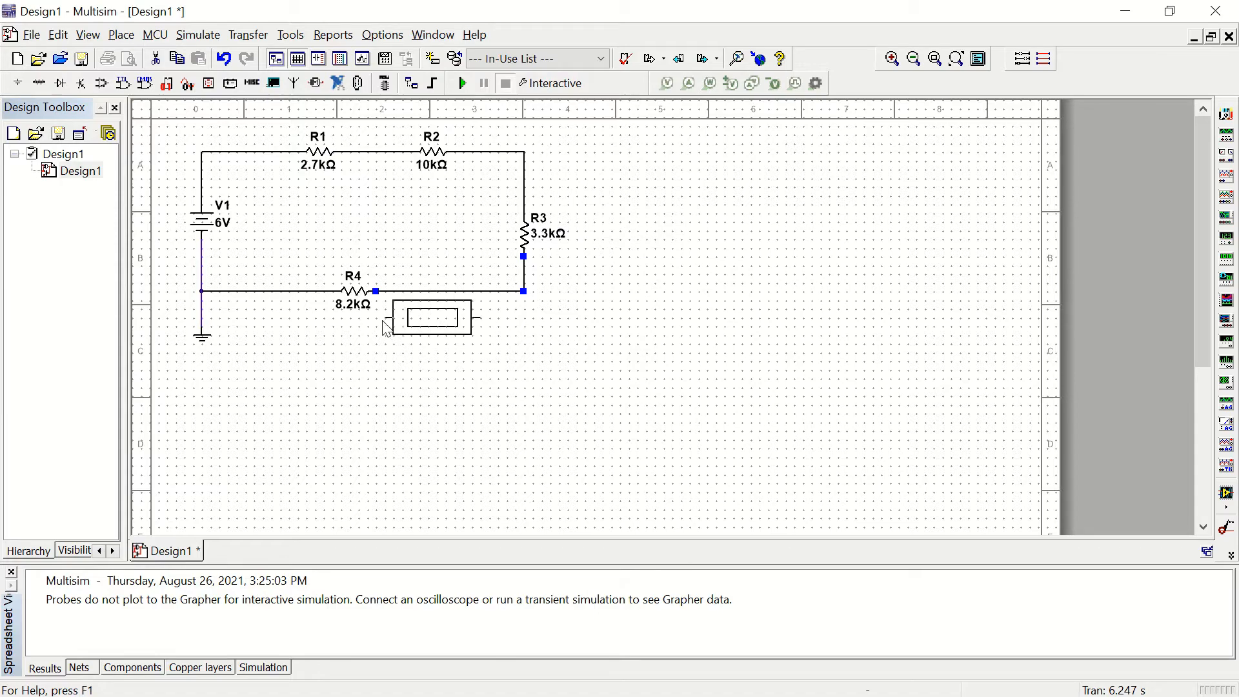
left_click(311, 354)
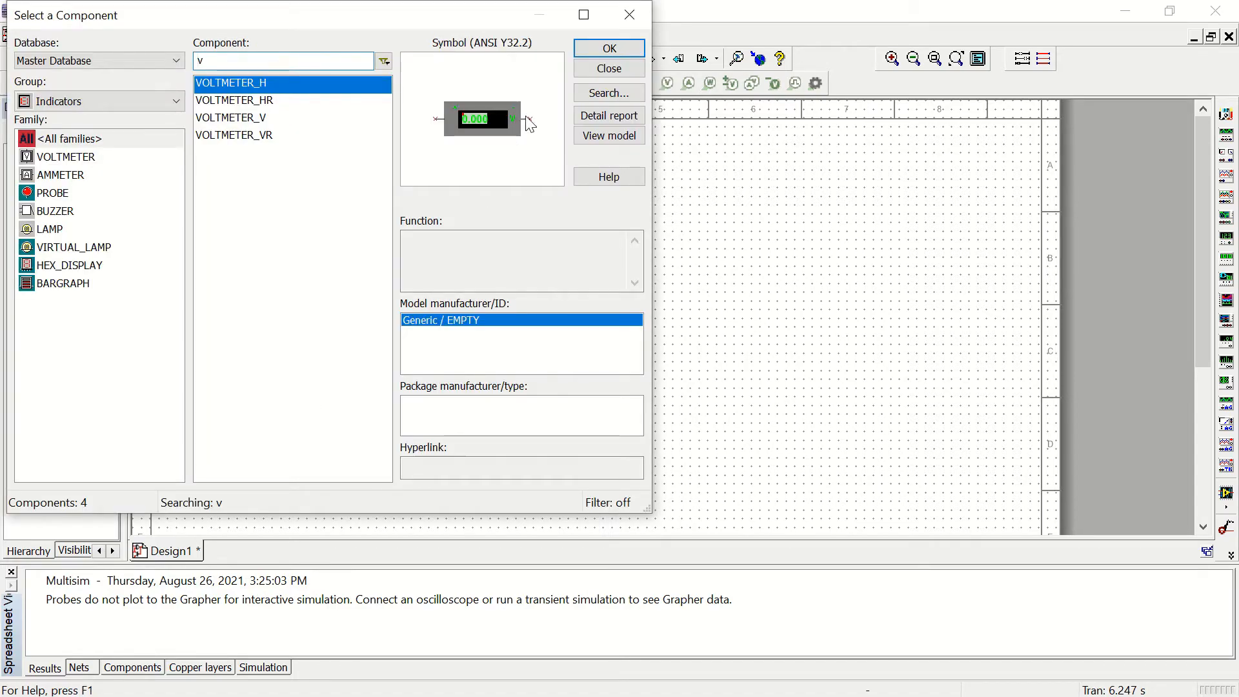
left_click(610, 69)
Step: Rotate the voltmeter 90° clockwise twice and move it to sit centered just below R4
right_click(352, 340)
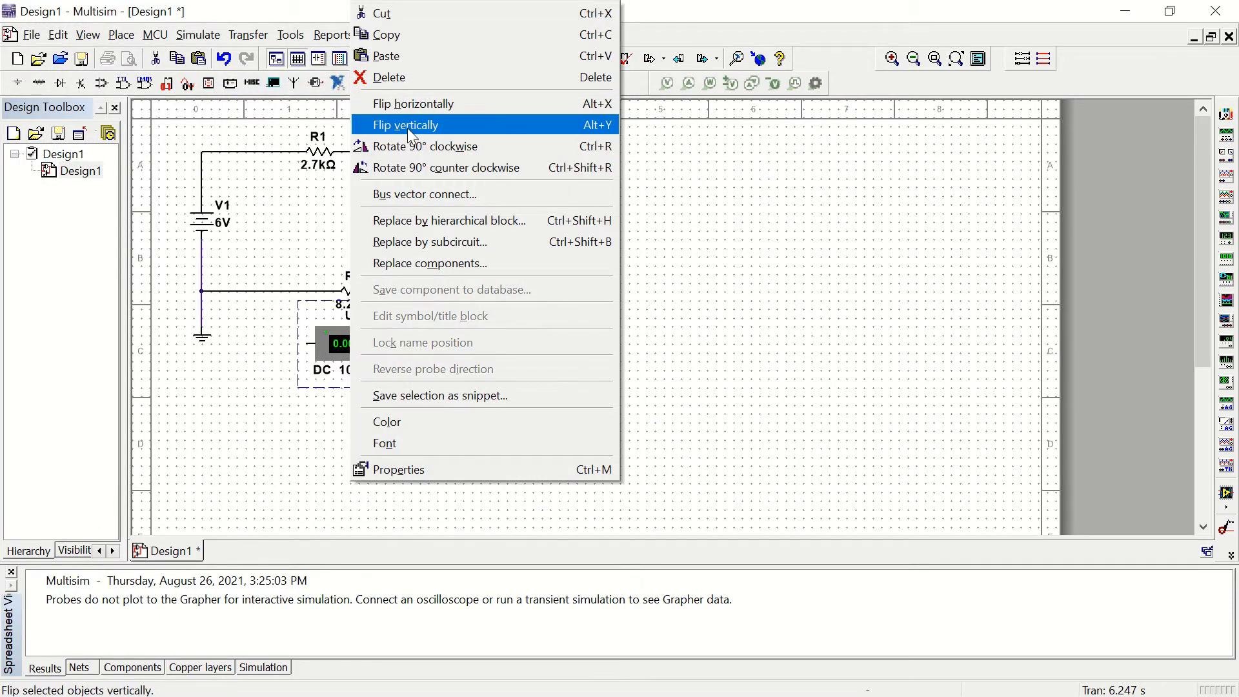
left_click(408, 153)
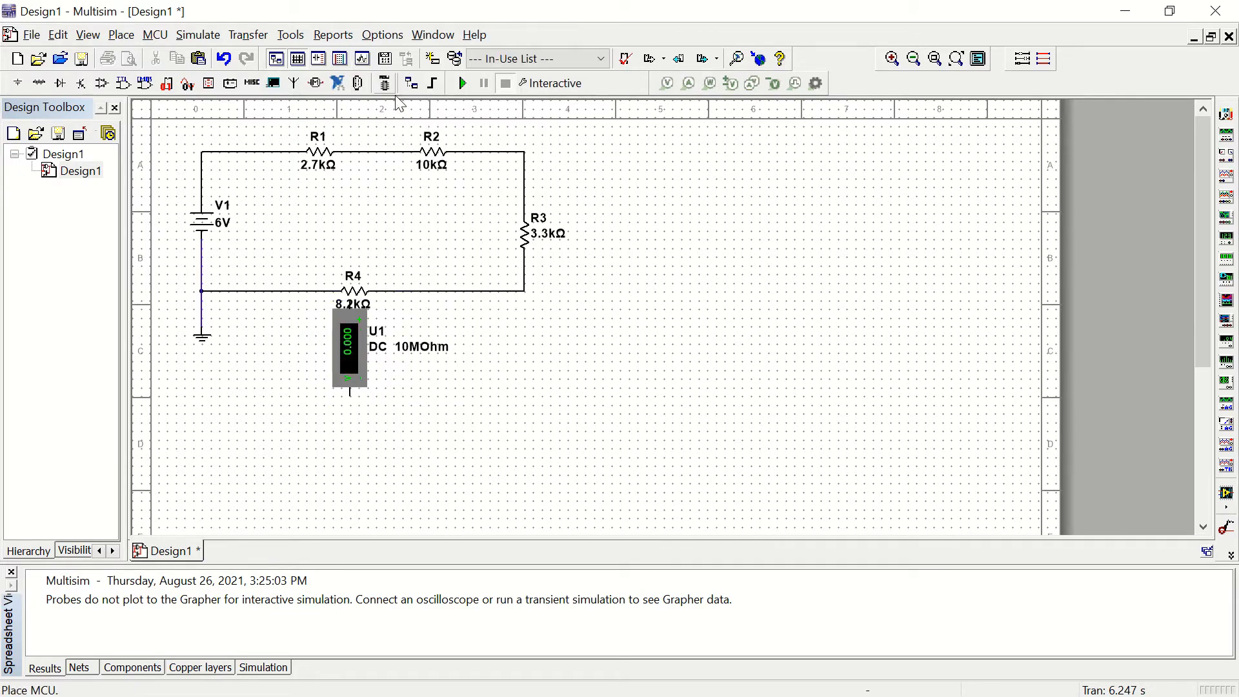
right_click(349, 335)
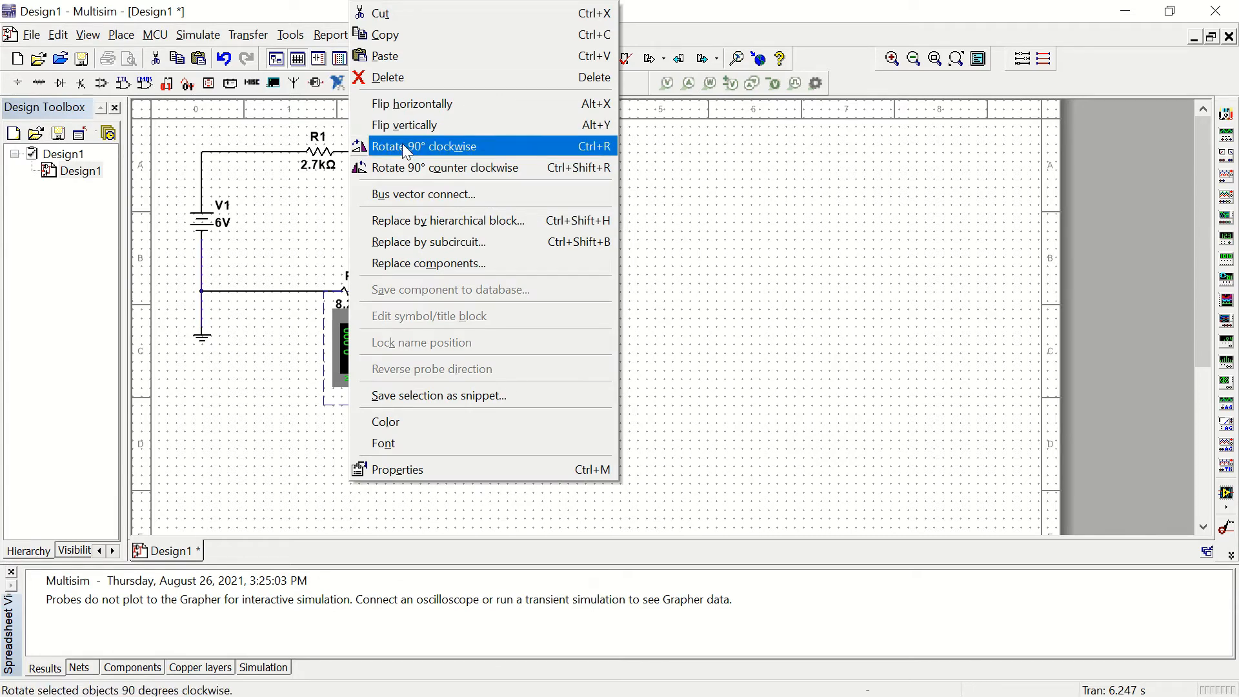
left_click(401, 143)
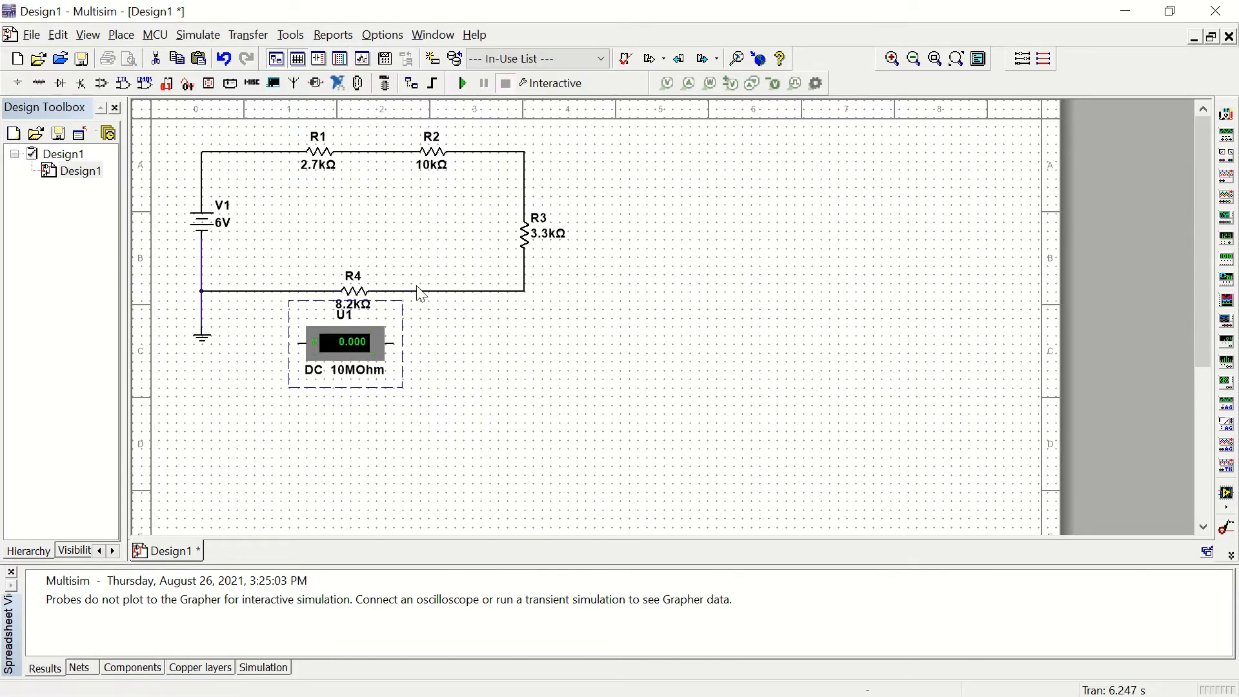
left_click(453, 382)
left_click_drag(352, 338, 368, 343)
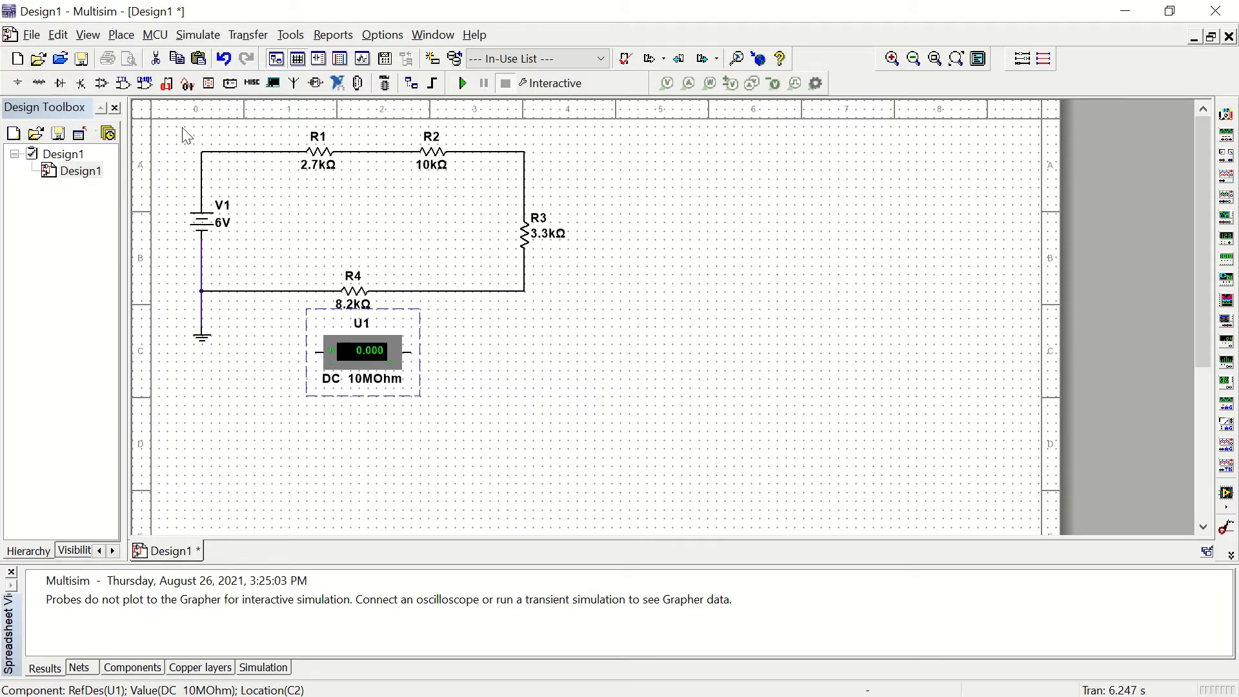
left_click(508, 348)
Step: Wire the voltmeter in parallel across R4, and run the interactive simulation to measure the voltage before stopping it
left_click(411, 352)
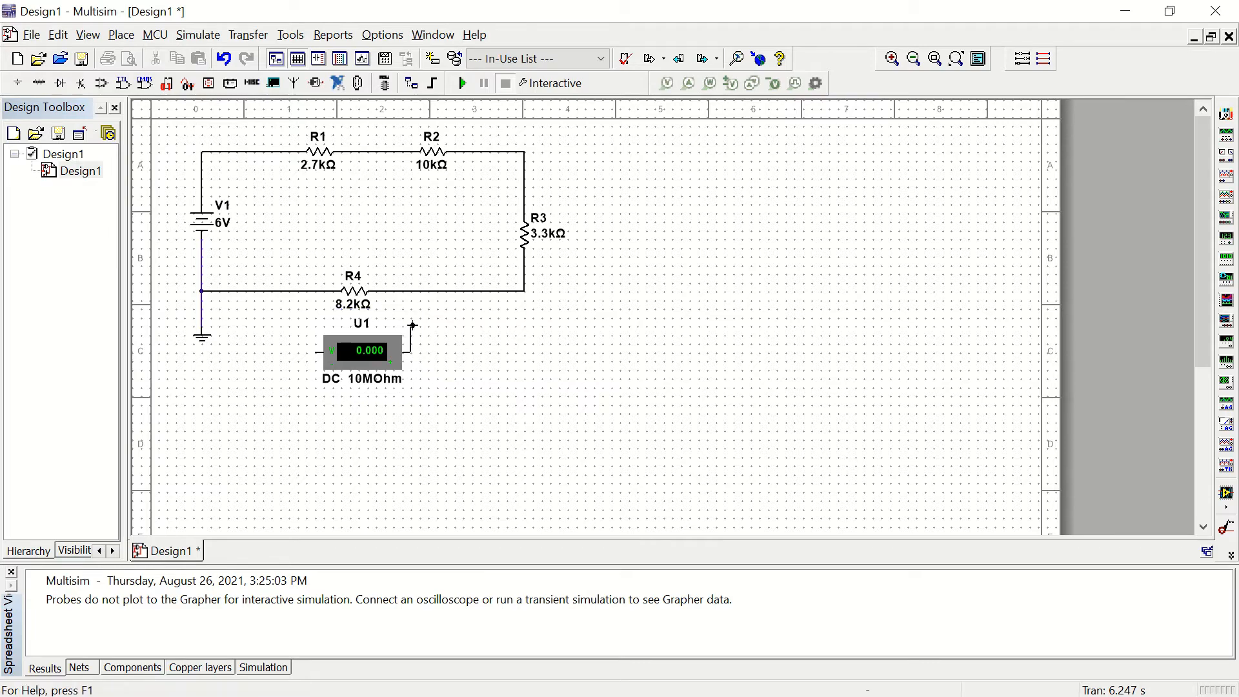
left_click(409, 291)
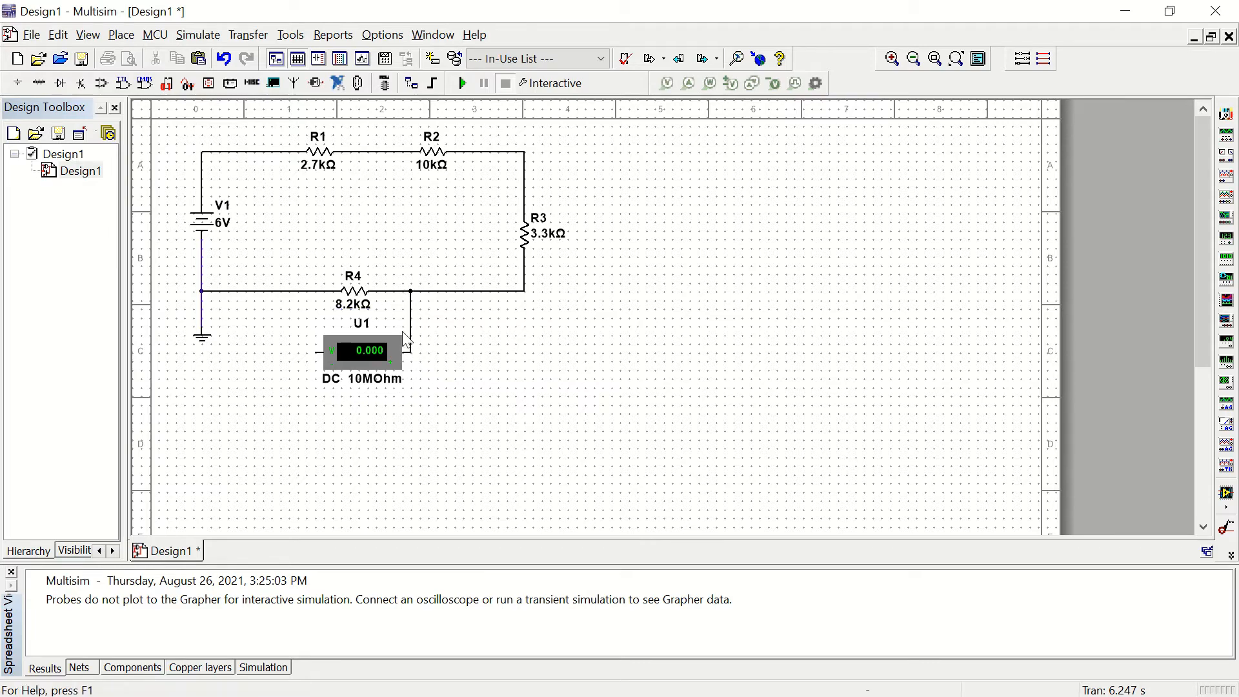
left_click(315, 354)
left_click(315, 291)
left_click(462, 84)
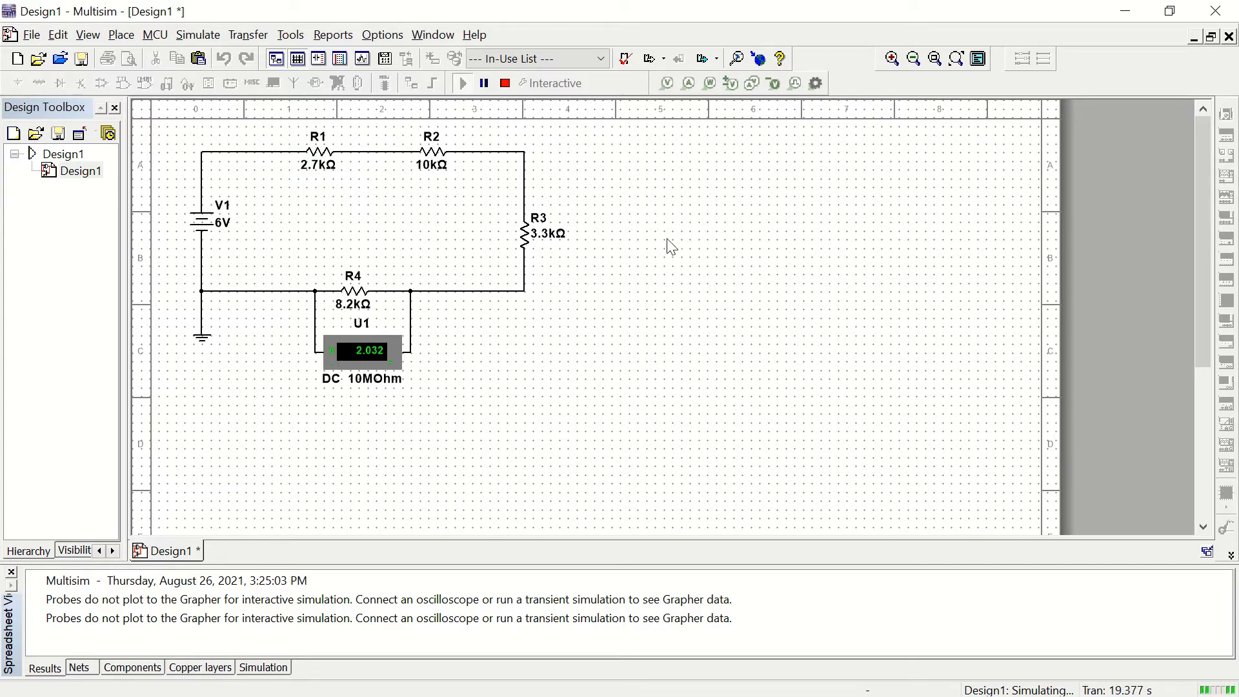
left_click(506, 83)
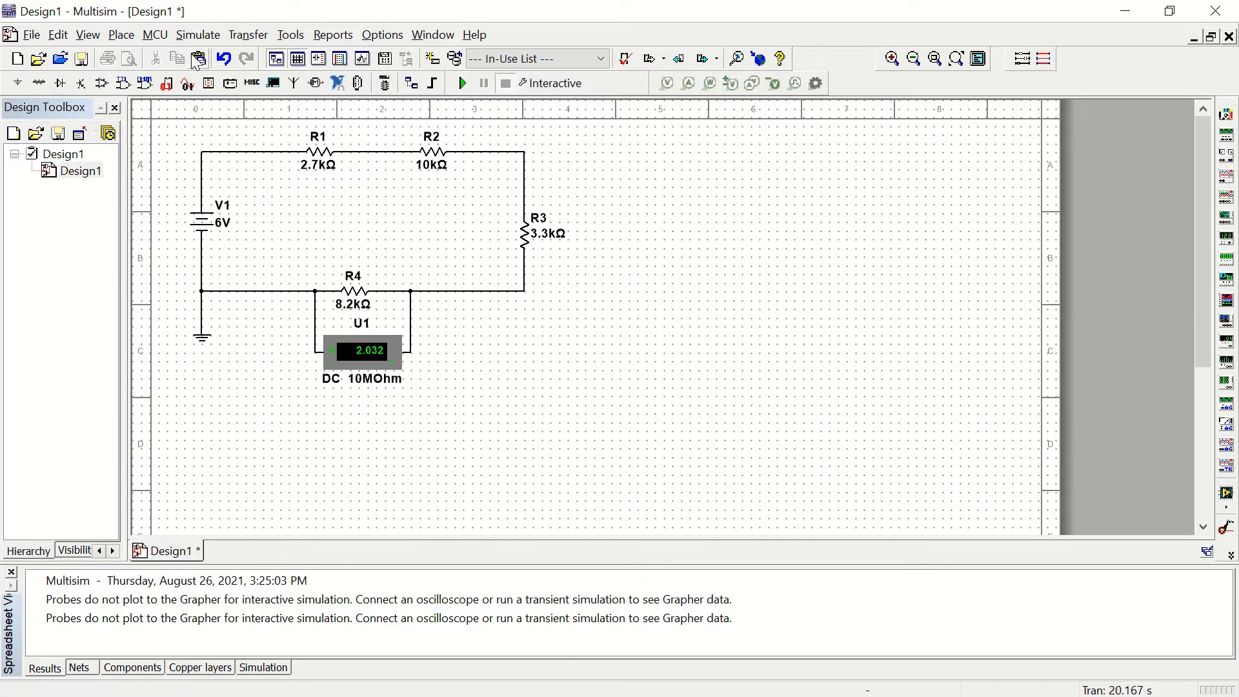
Step: Place one VOLTMETER_V from the Indicators group beside R3, outside the circuit loop, and finish placing components
left_click(39, 84)
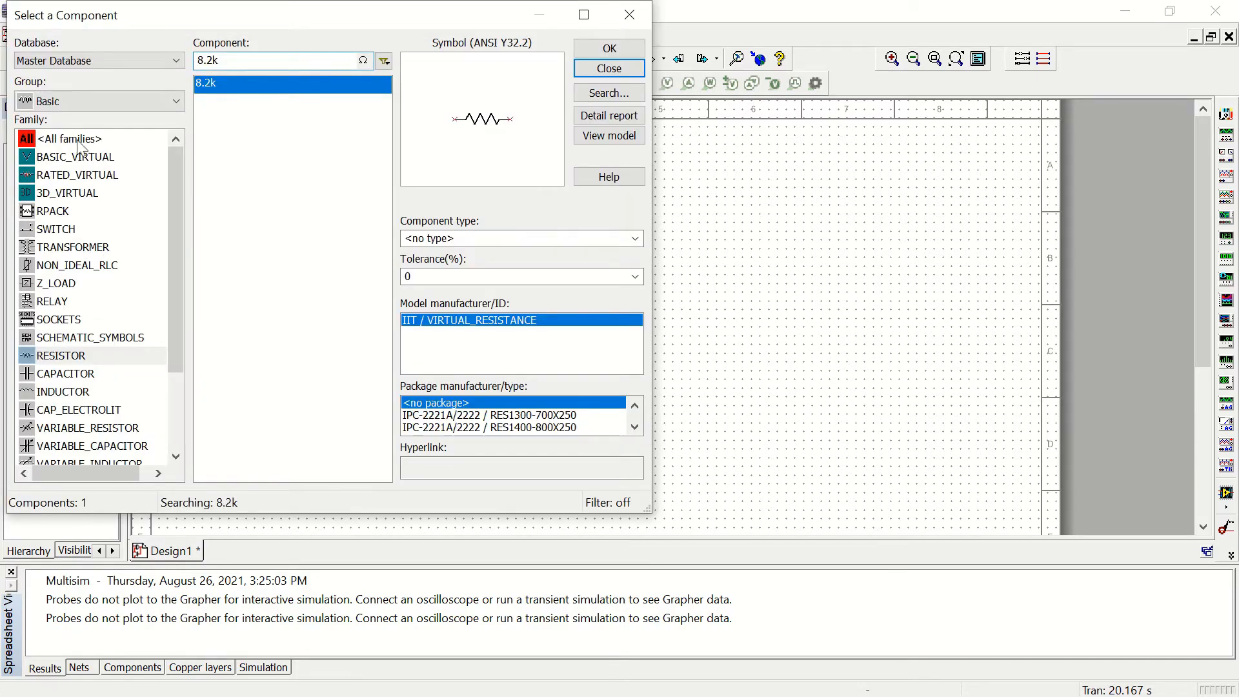
left_click(71, 102)
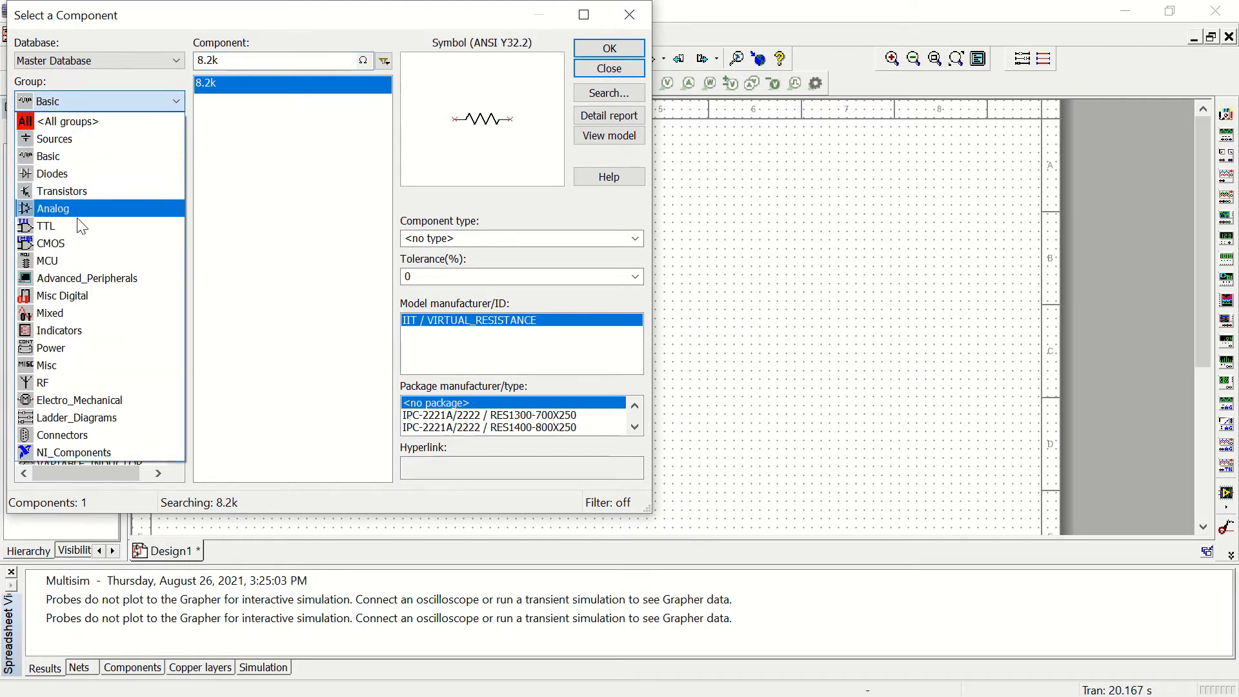
left_click(65, 330)
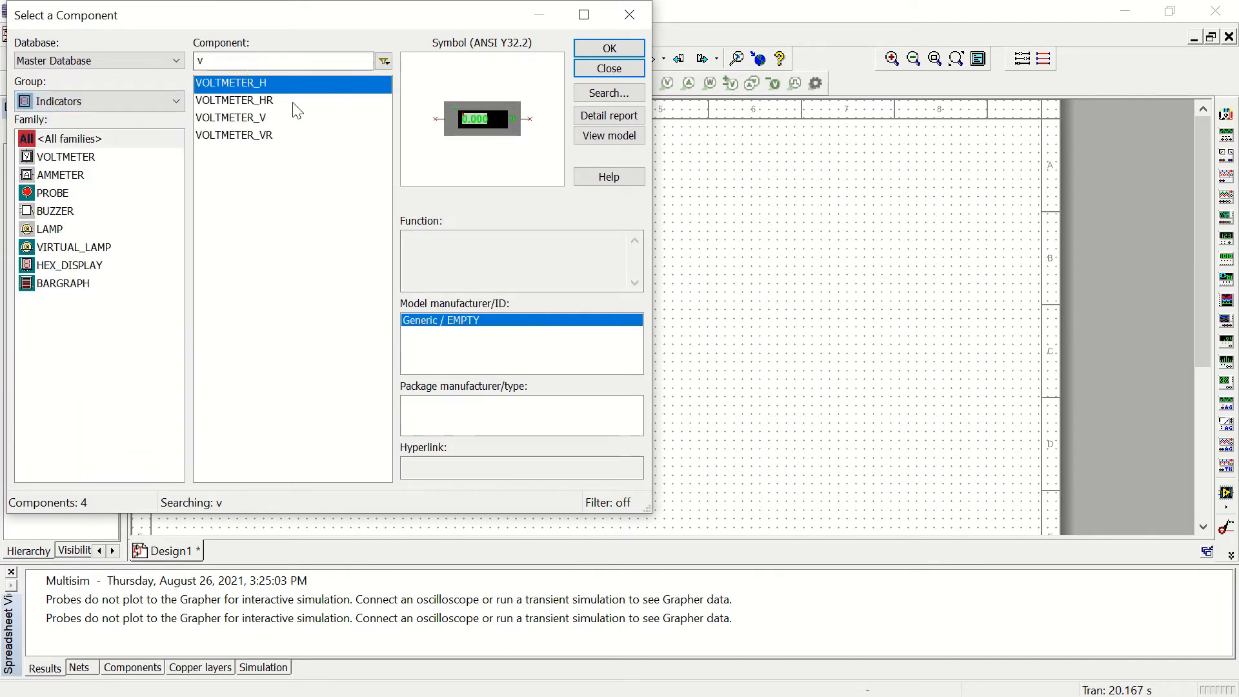
left_click(222, 118)
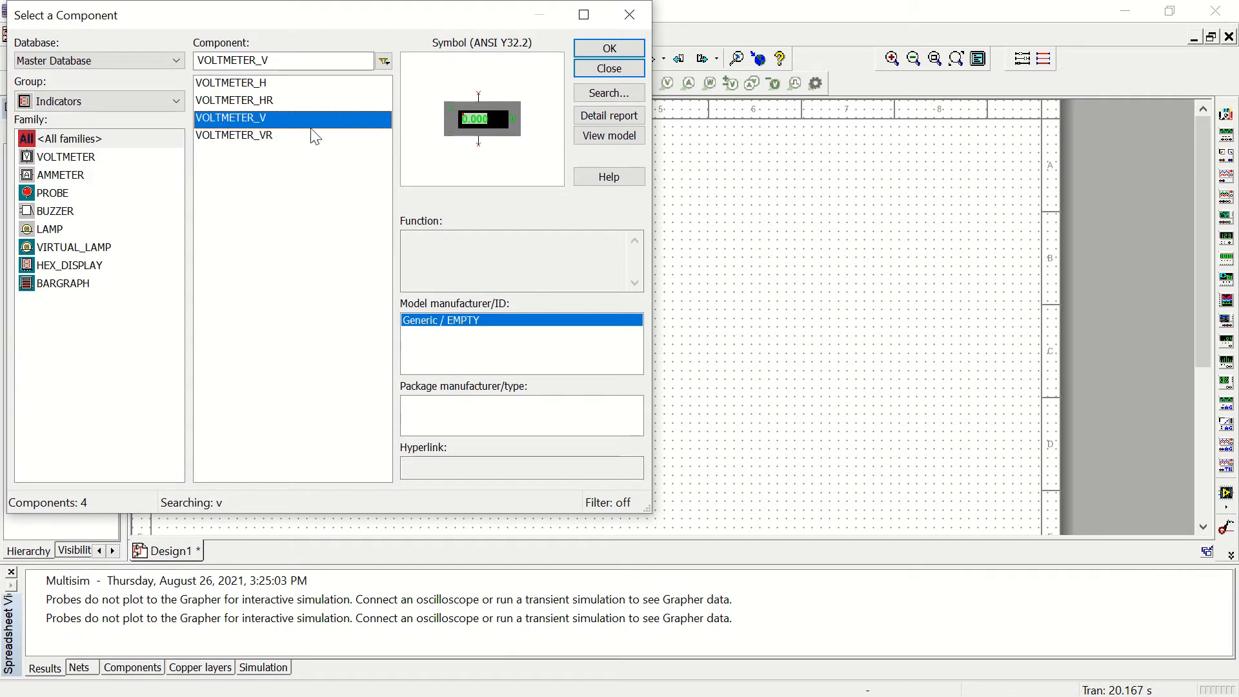
left_click(610, 49)
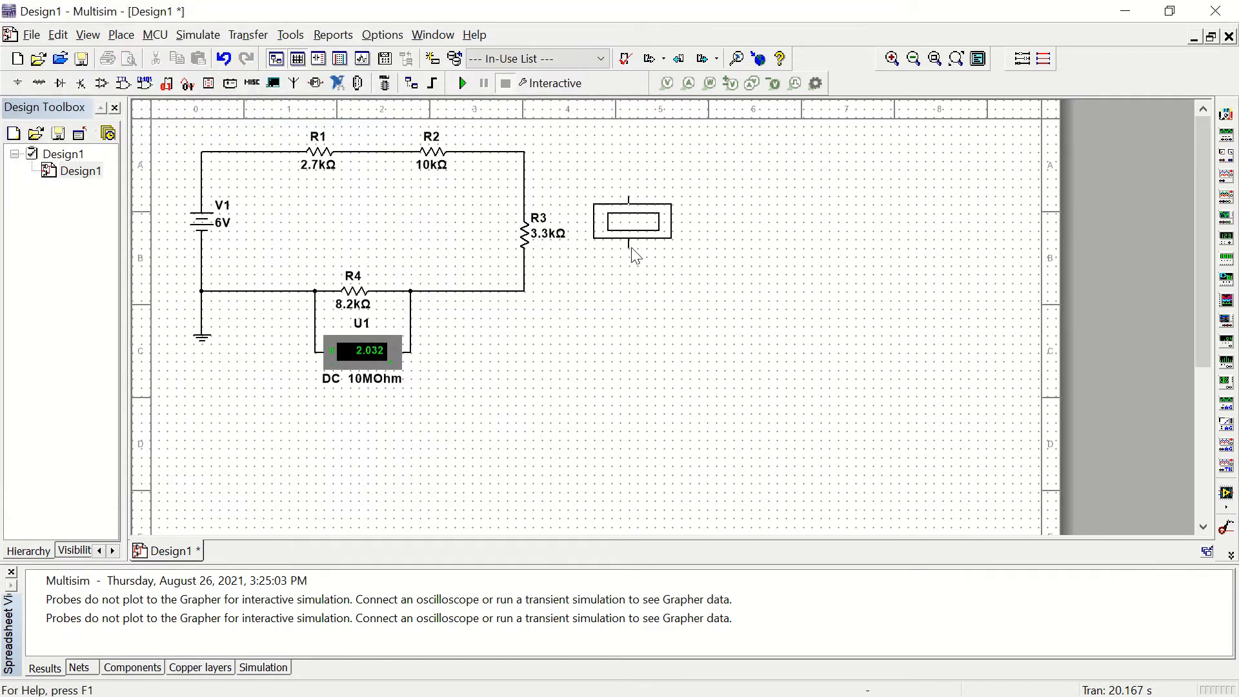
left_click(628, 257)
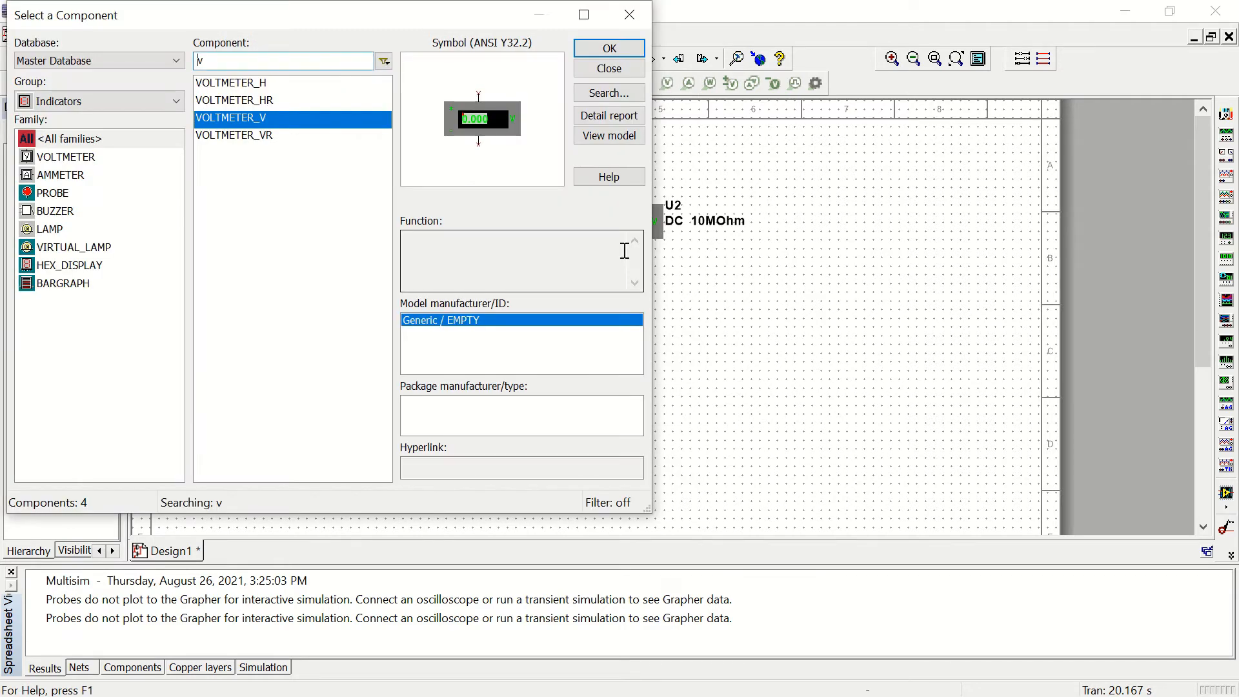
left_click(610, 69)
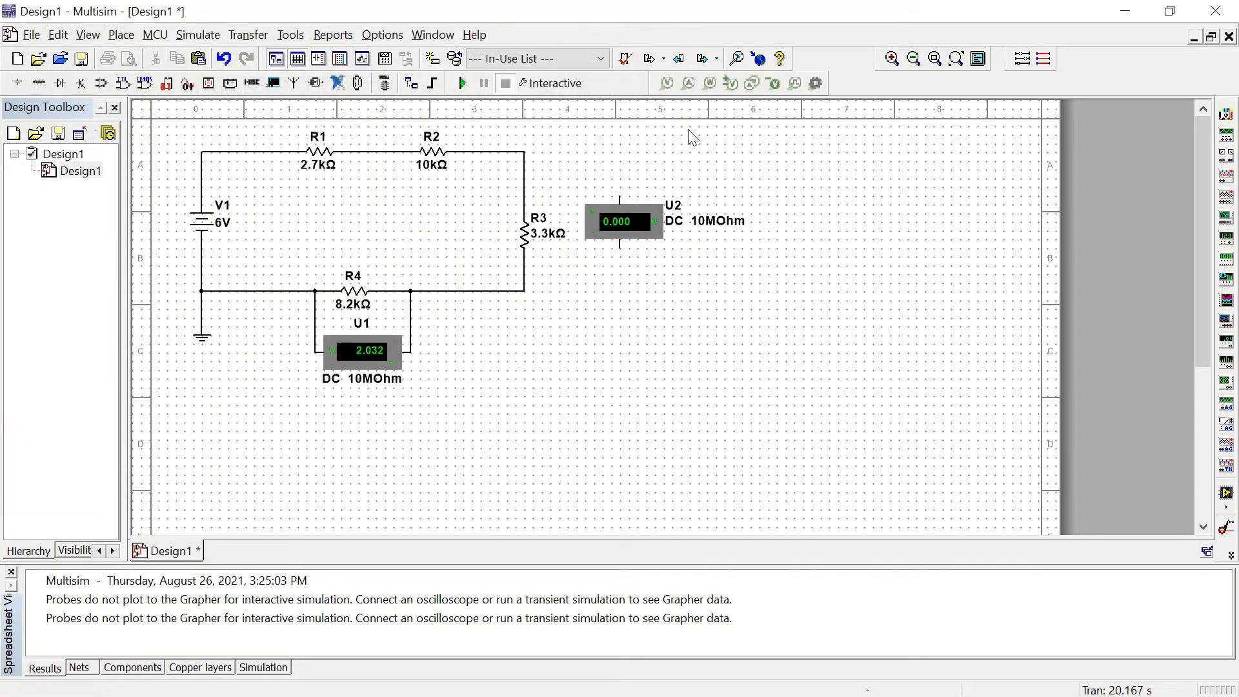
Step: Wire the new voltmeter in parallel across R3, and run the interactive simulation to measure the voltage before stopping it
left_click(620, 196)
left_click(524, 195)
left_click(618, 247)
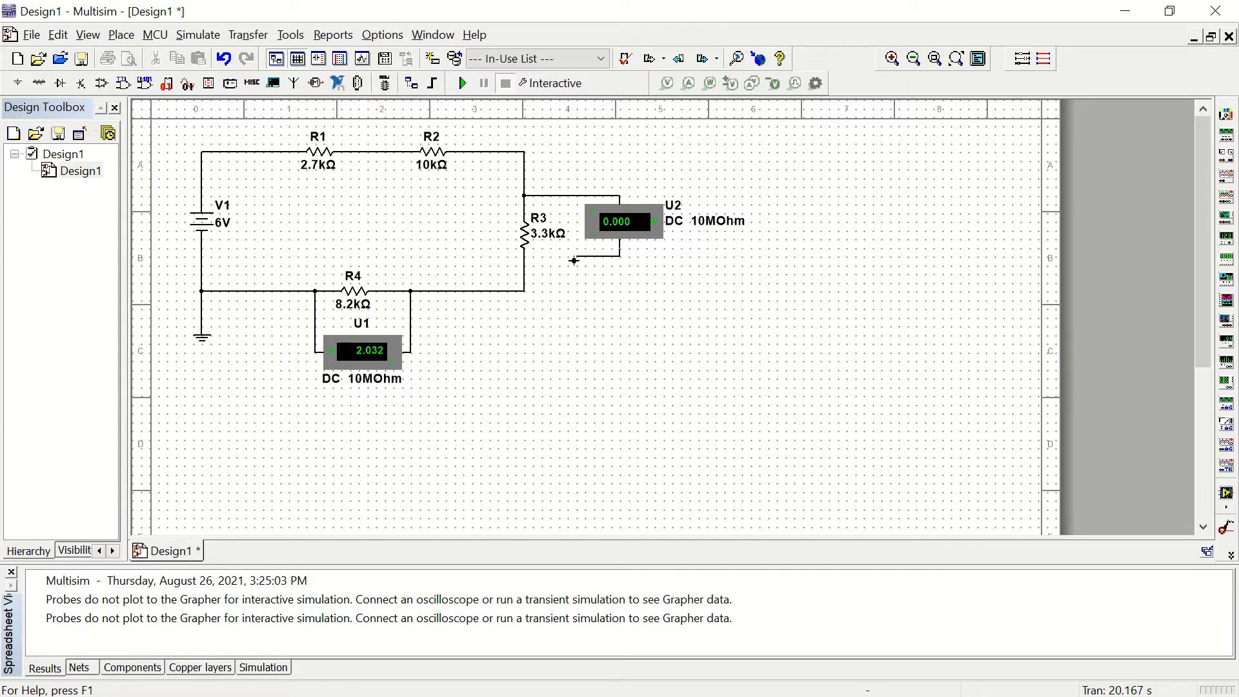
left_click(524, 265)
left_click(462, 85)
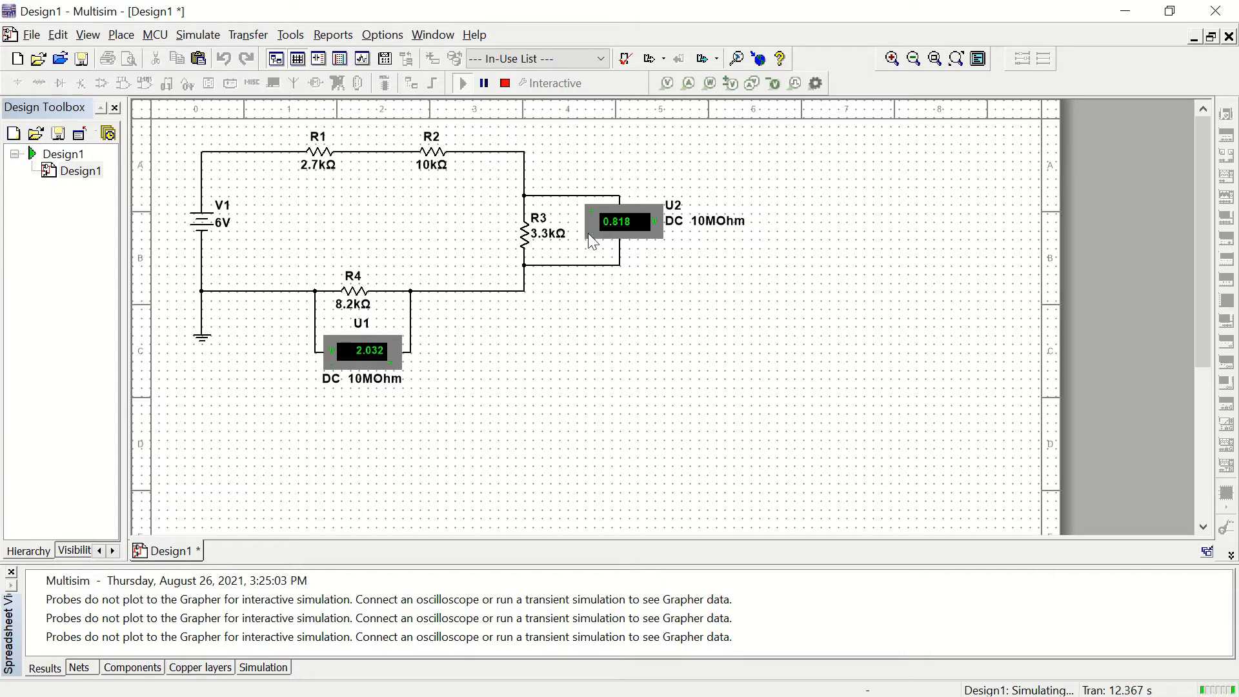
left_click(505, 84)
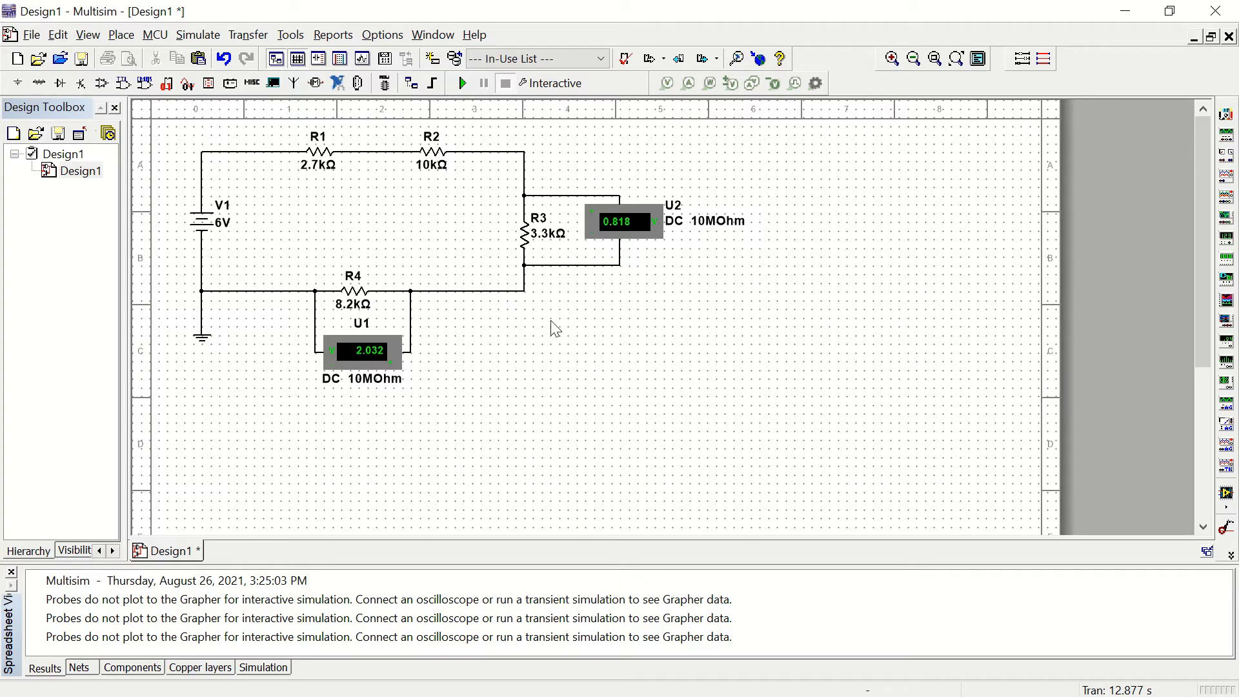
Step: Place a GROUND symbol from the power sources in the empty sheet area well below the first circuit
scroll(555, 329, "down", 3)
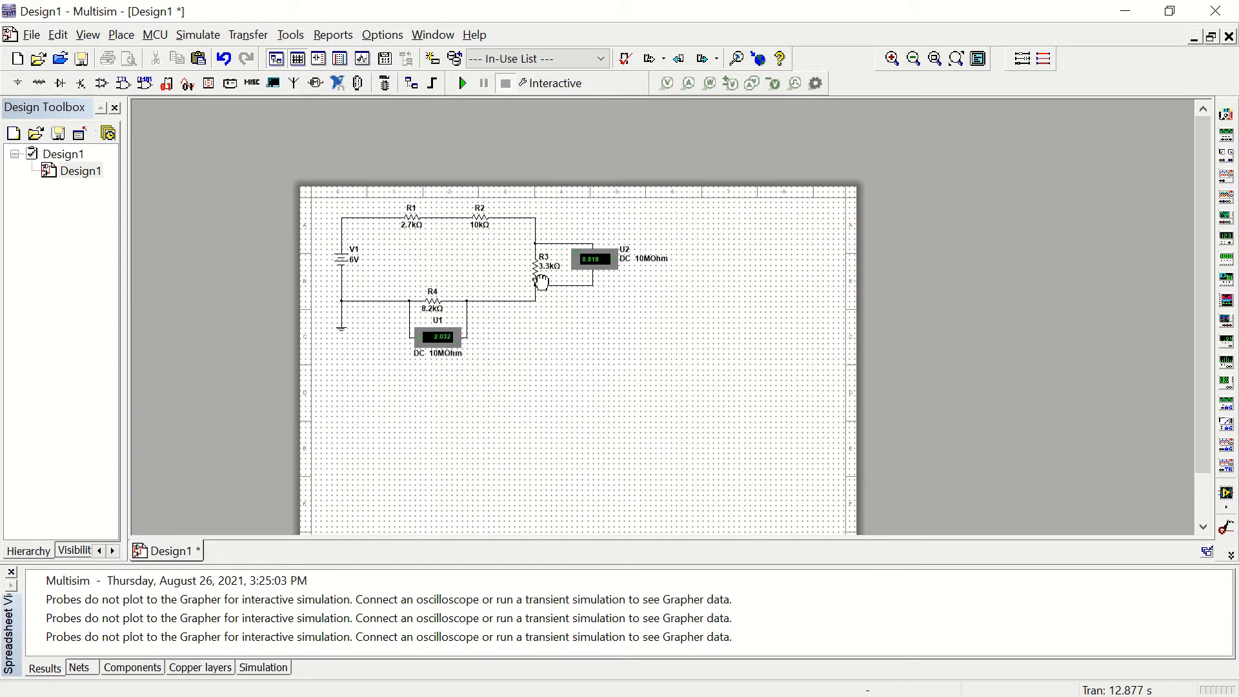
scroll(540, 281, "down", 3)
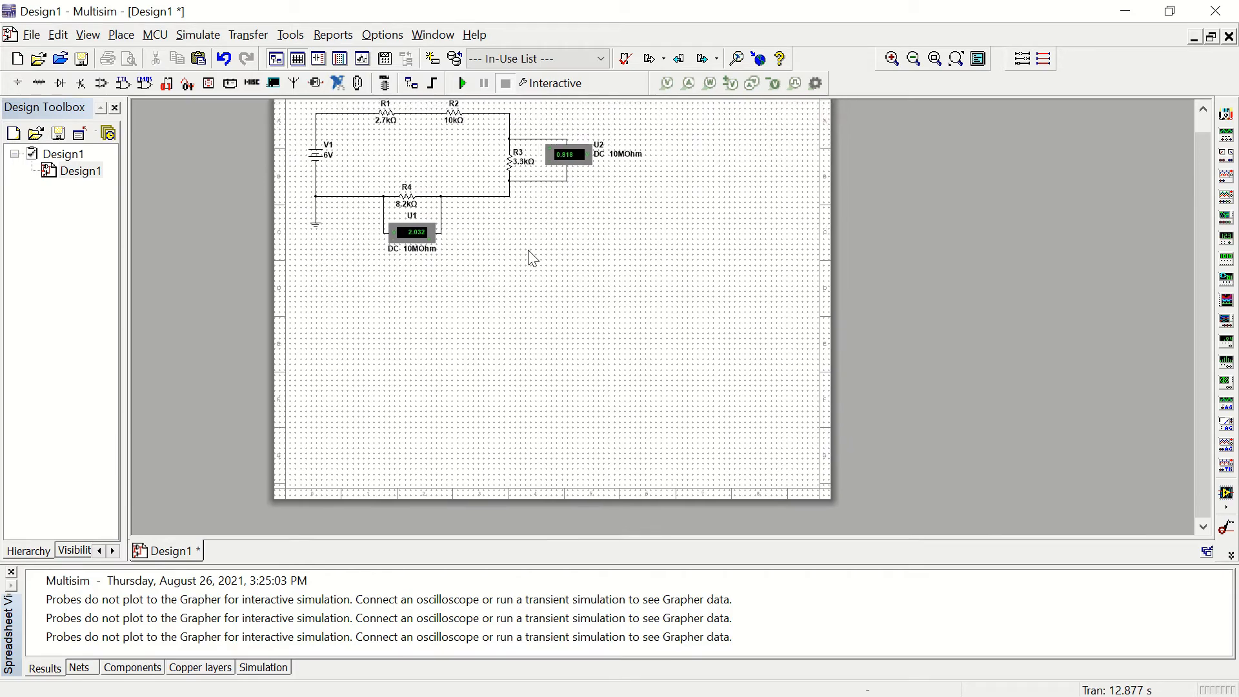
scroll(533, 264, "up", 3)
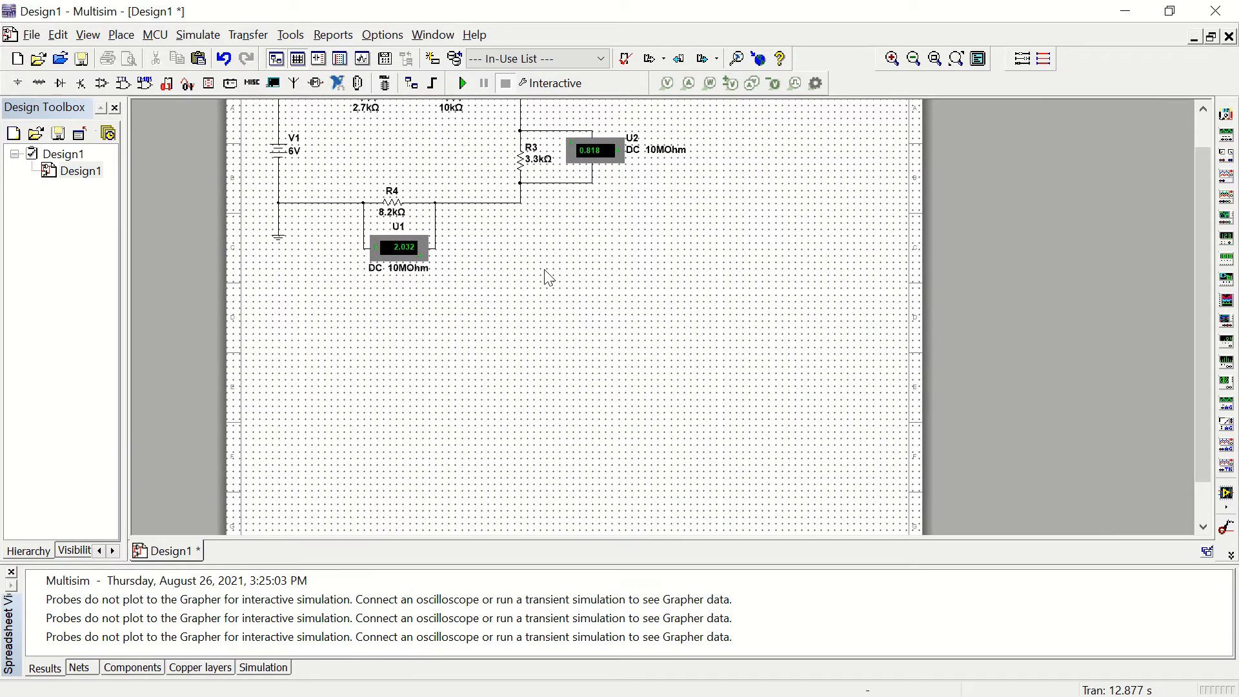
scroll(549, 277, "up", 1)
scroll(549, 277, "down", 1)
scroll(550, 279, "up", 1)
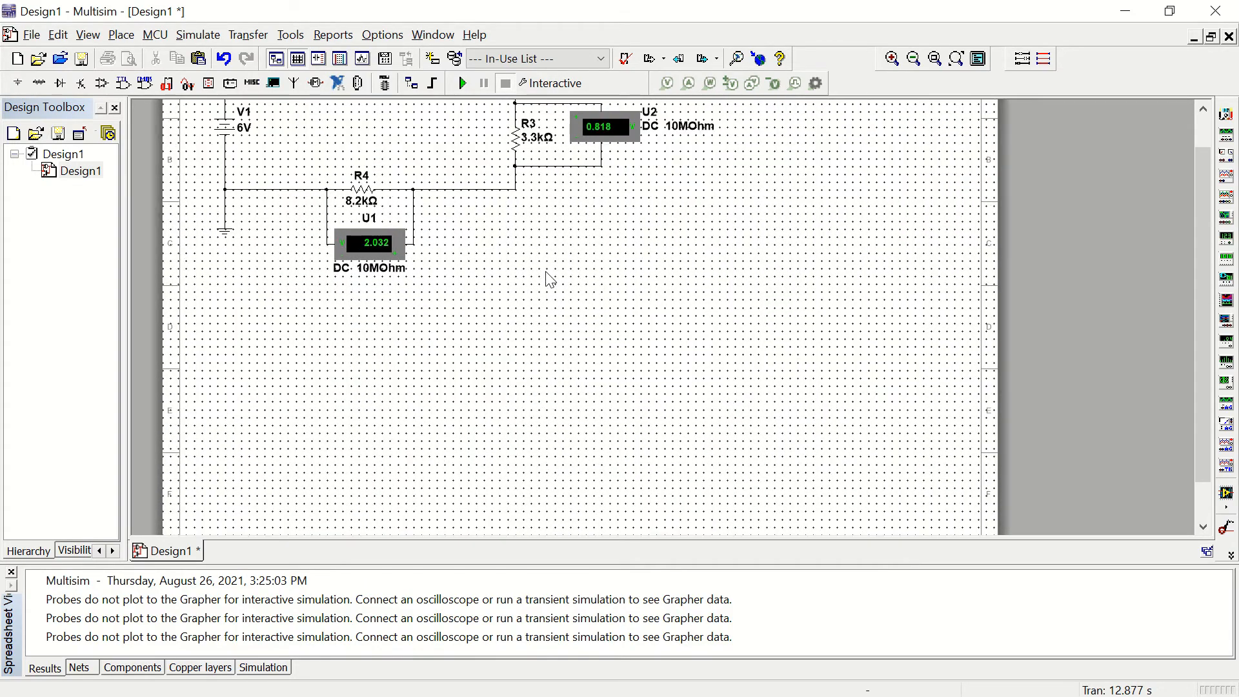
scroll(550, 279, "down", 1)
scroll(526, 208, "down", 3)
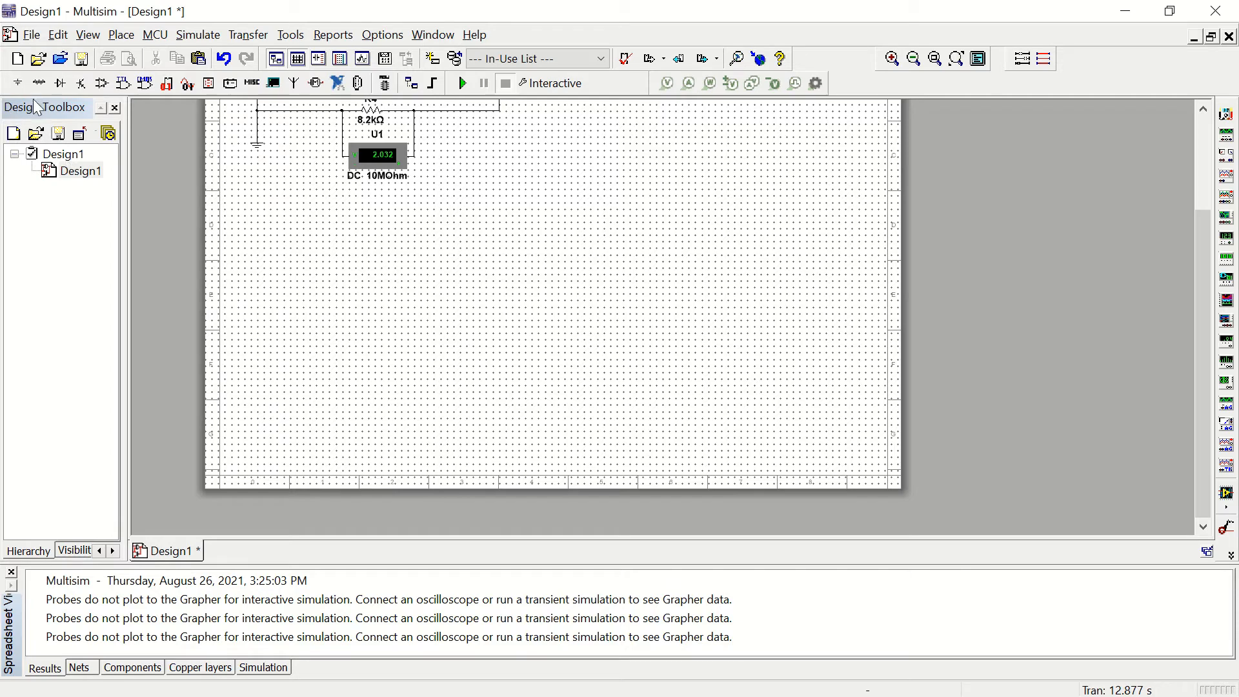
left_click(15, 85)
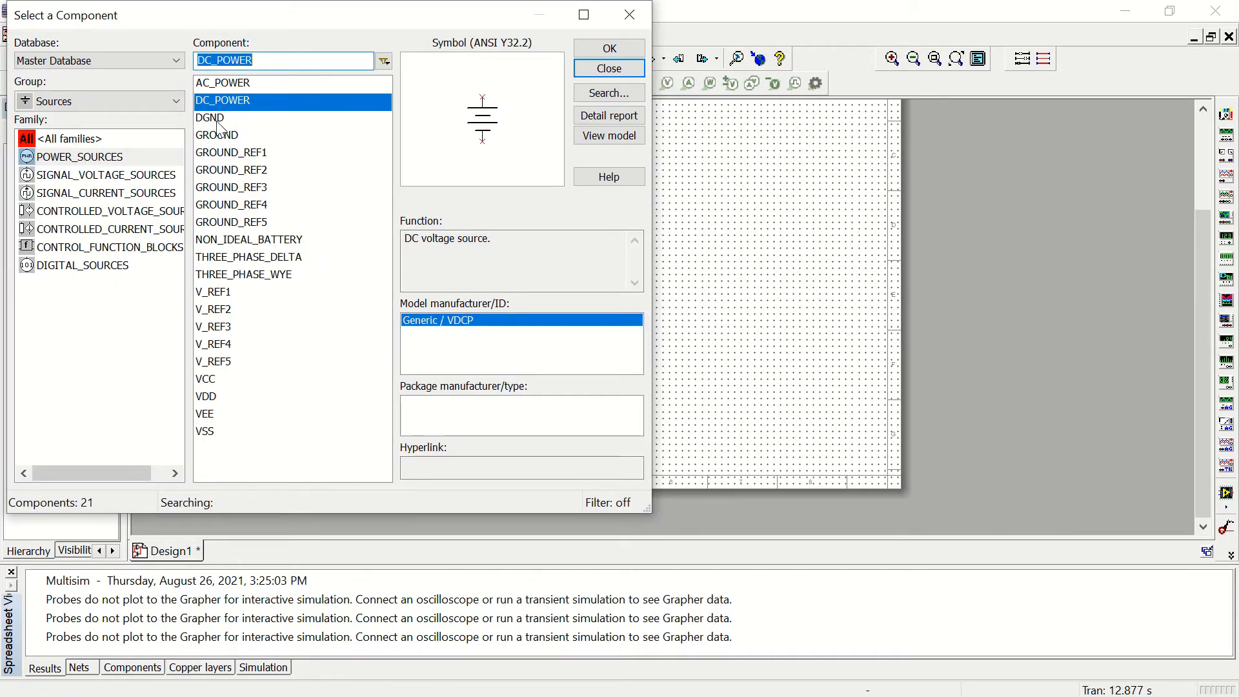
left_click(220, 139)
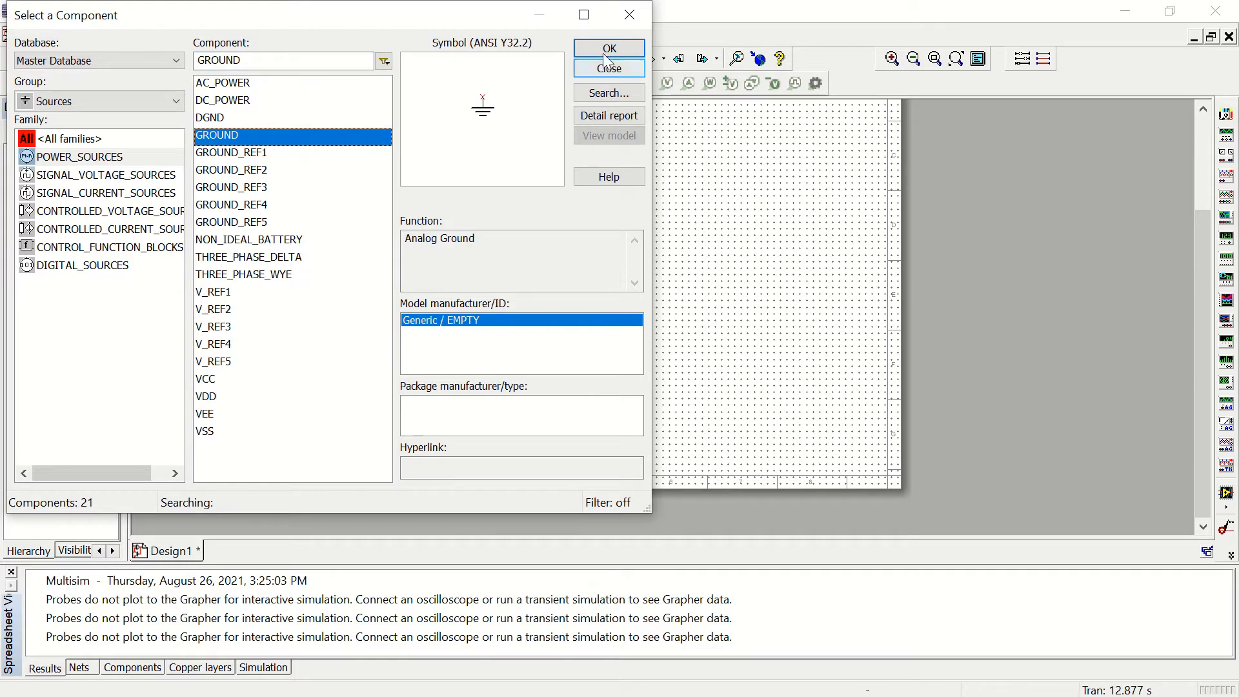
left_click(609, 49)
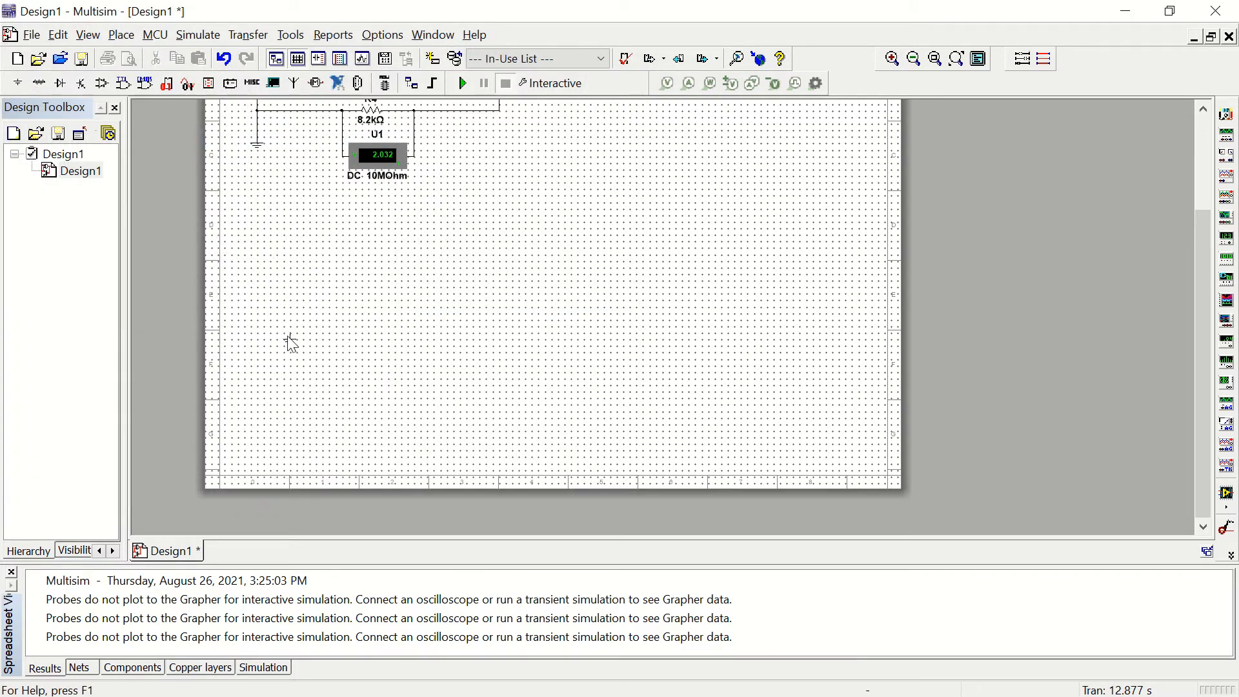
left_click(267, 366)
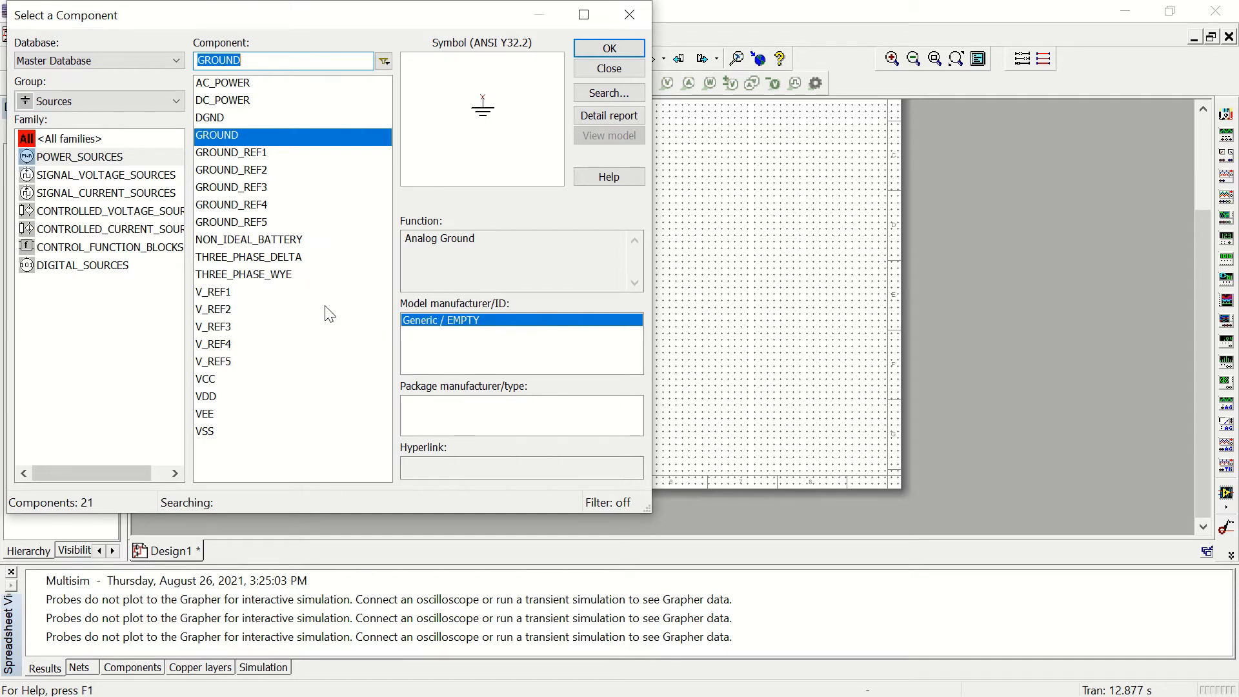
Step: Place a DC_POWER source directly above the new ground symbol
left_click(222, 101)
left_click(609, 49)
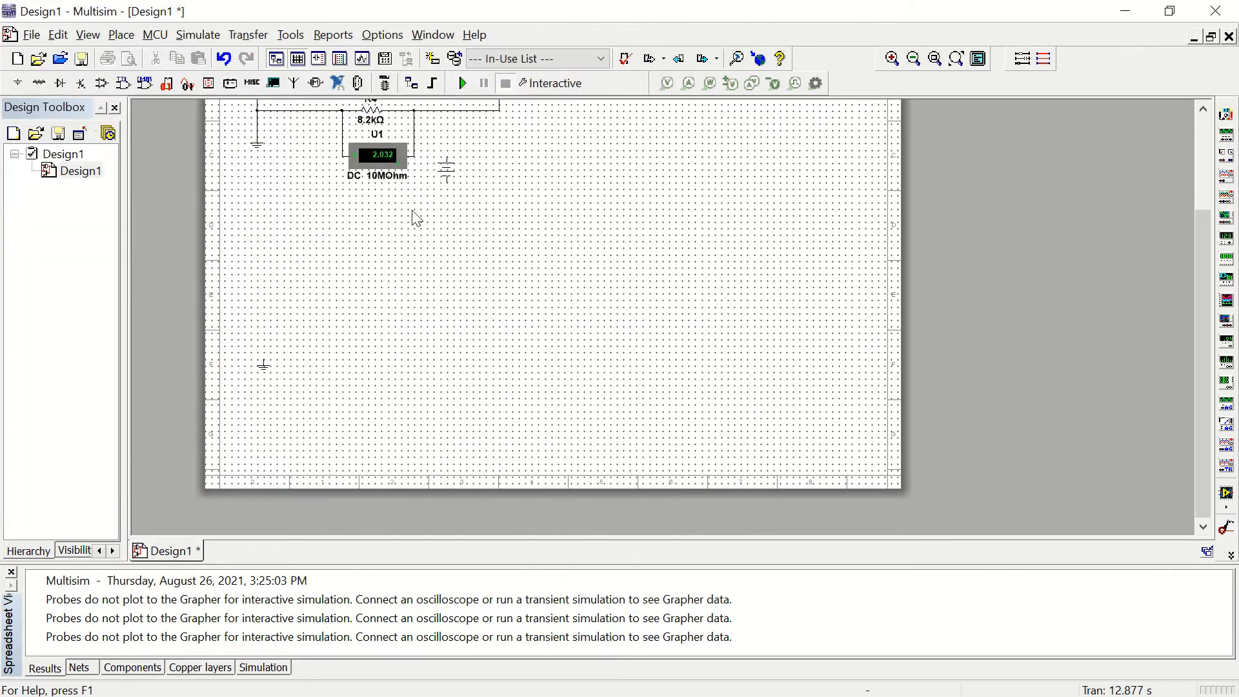
left_click(266, 305)
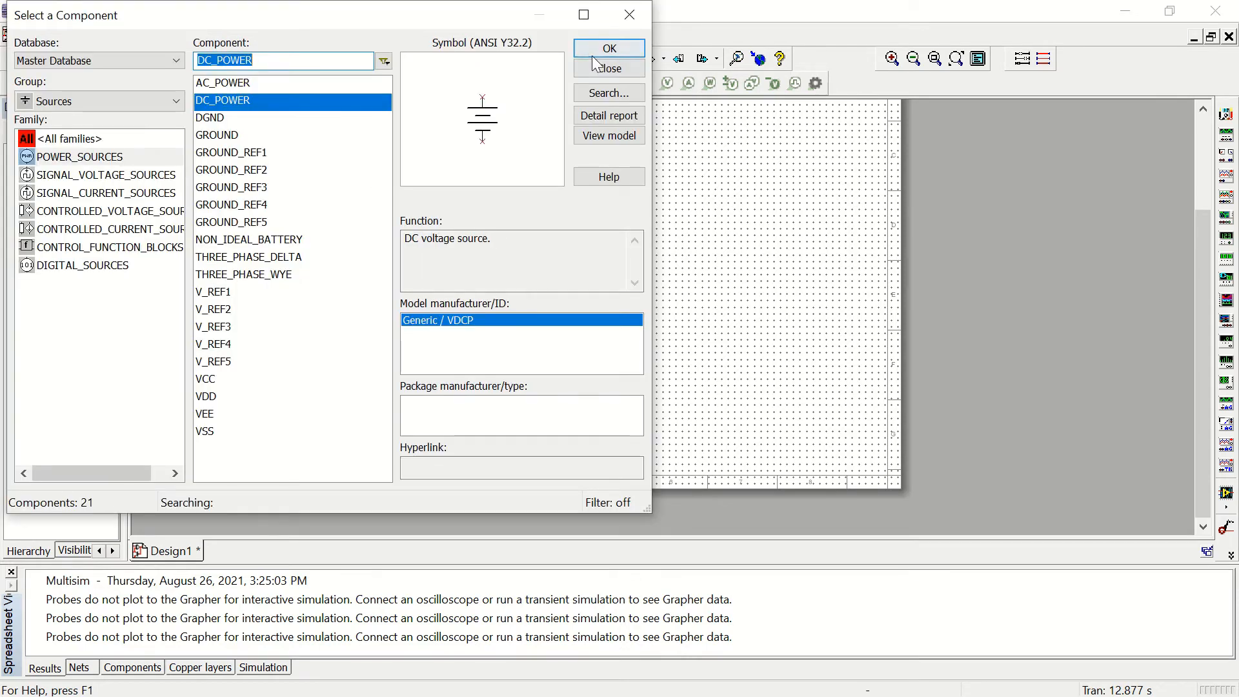
Step: Place an 8.2k resistor from the Basic group horizontally, above and to the right of the V2 source
left_click(157, 102)
left_click(116, 156)
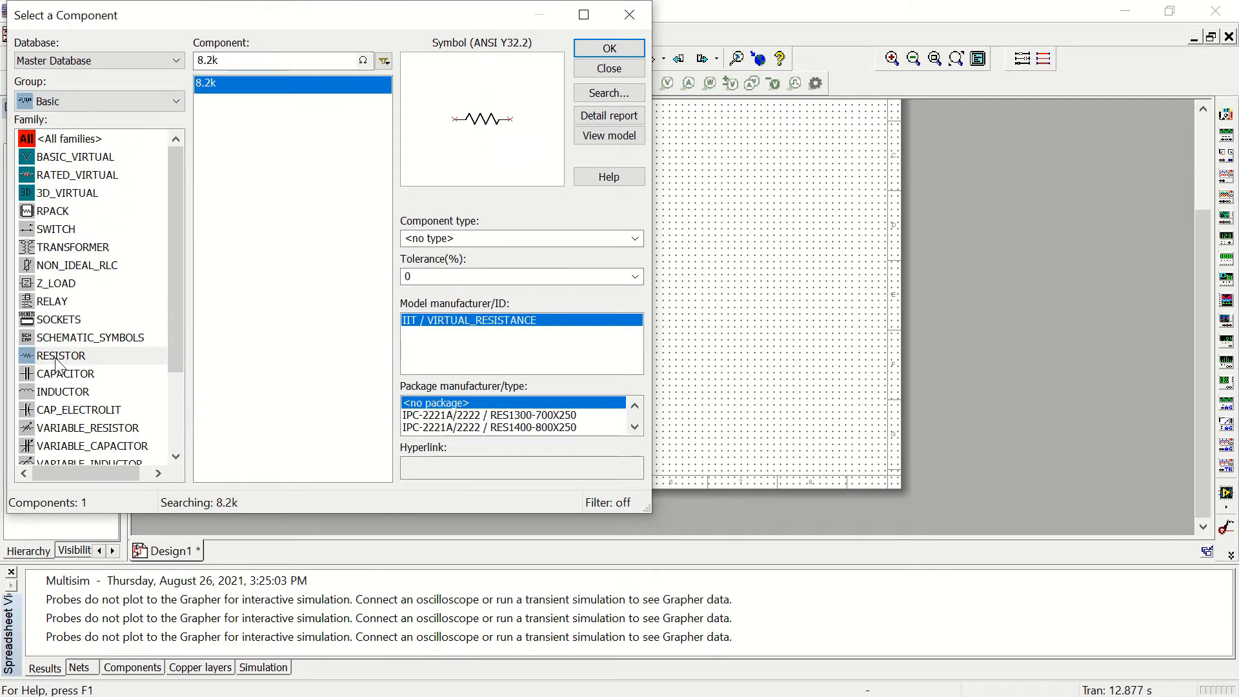
left_click(56, 356)
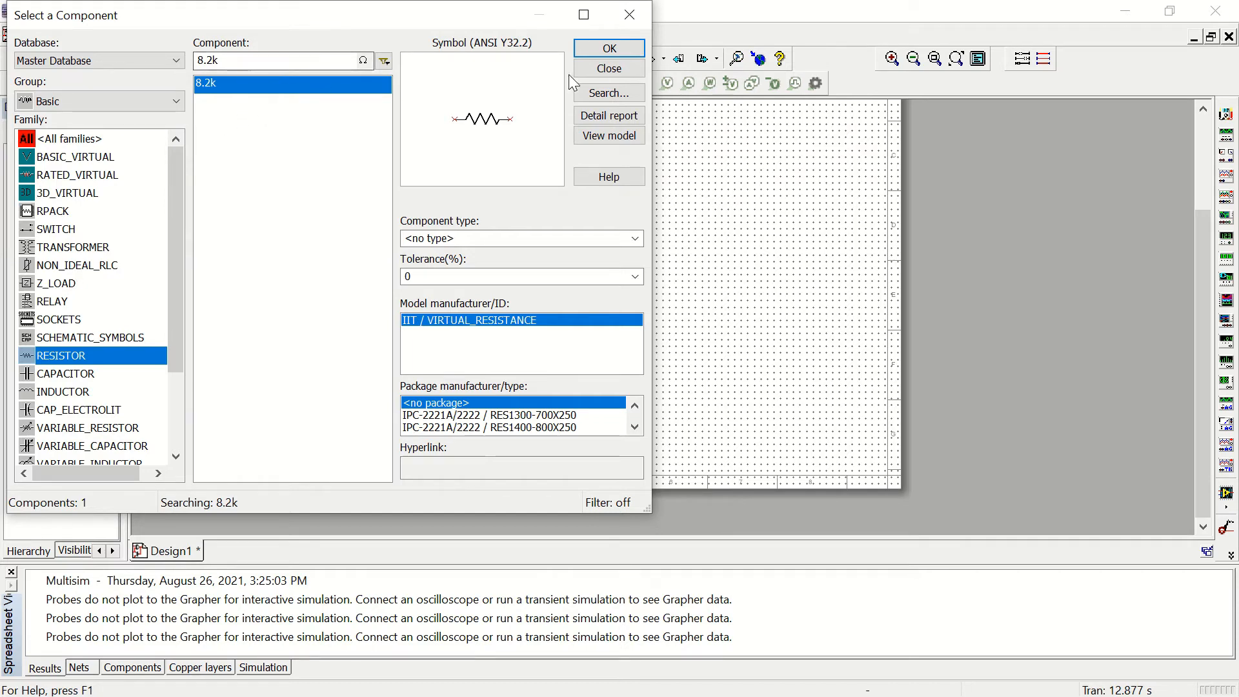
left_click(609, 49)
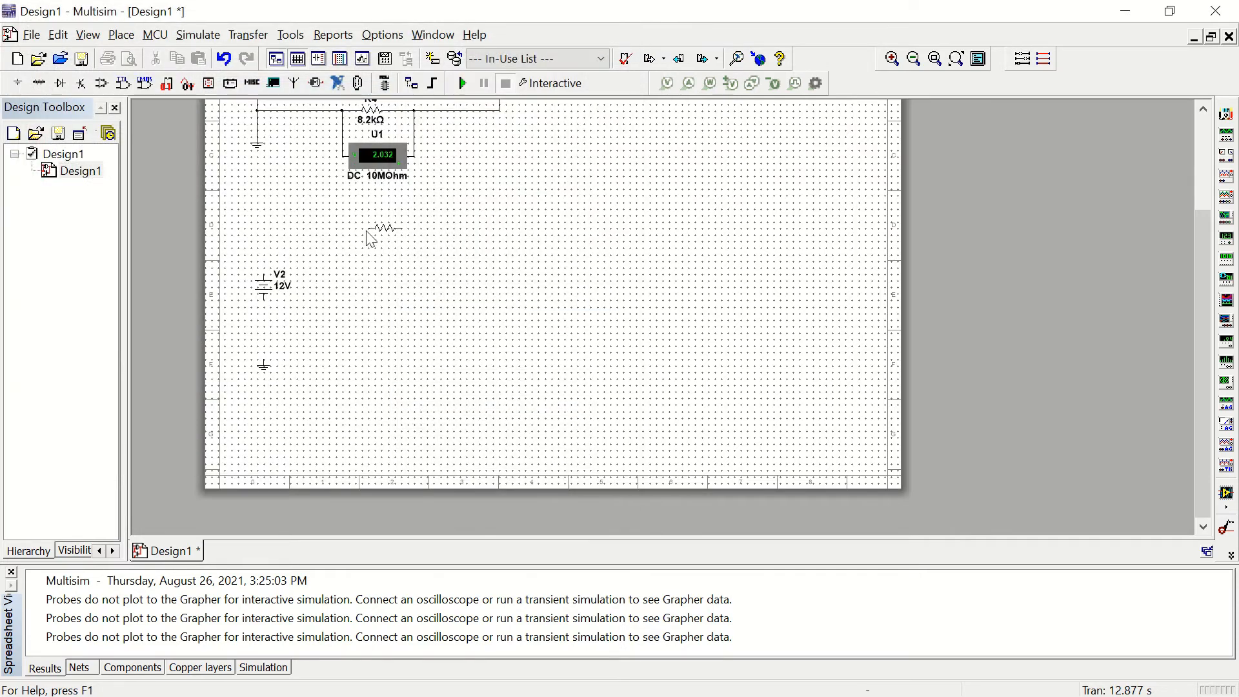
left_click(332, 236)
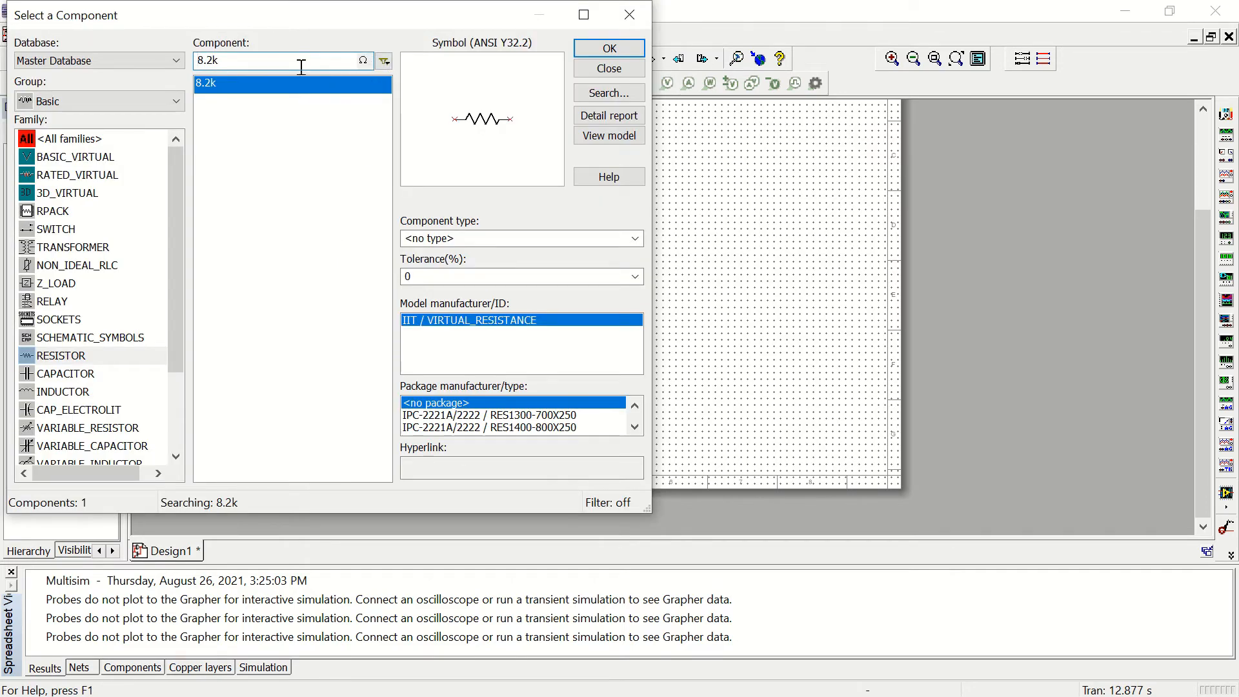
Step: Find the 10k resistor and place it horizontally to the right of R5, in line with it
left_click_drag(299, 60, 166, 70)
type("1")
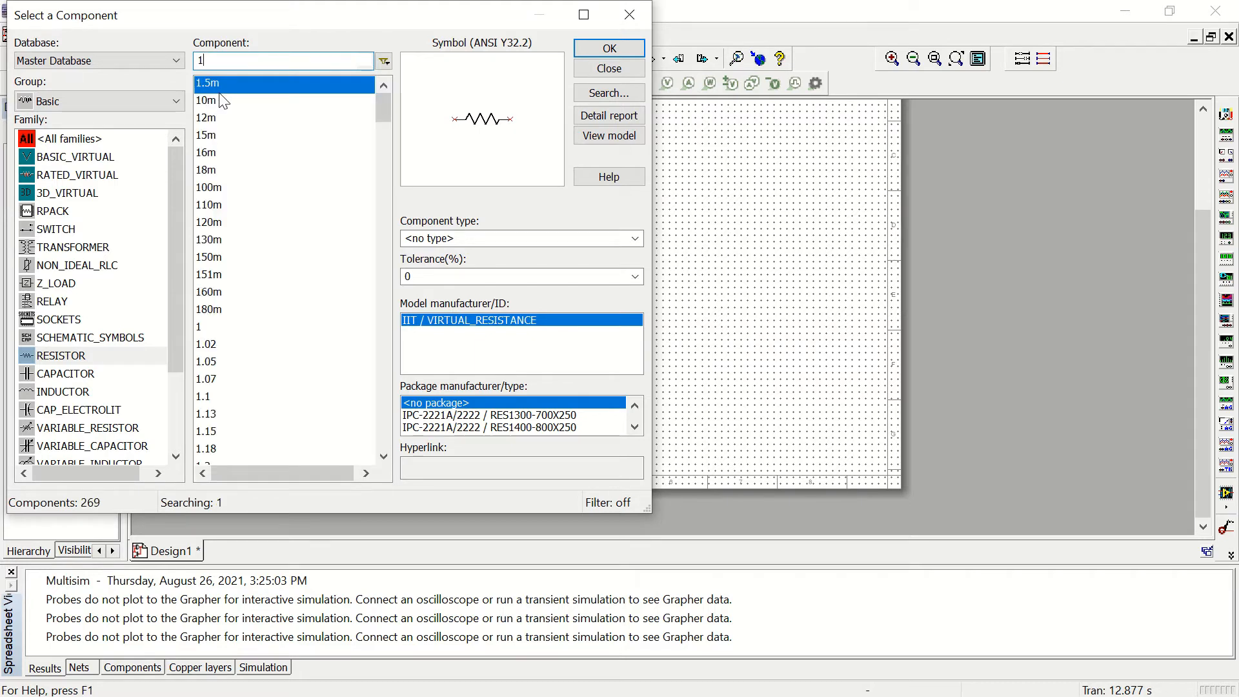
type("0")
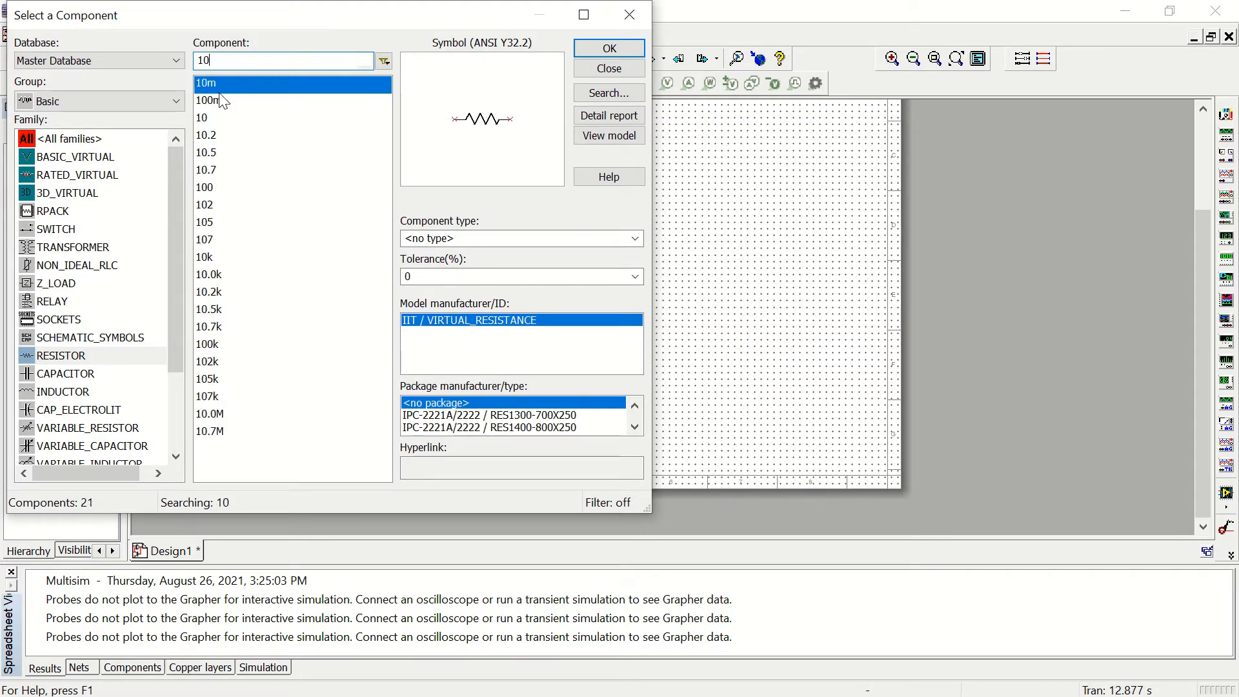
type("k")
left_click(616, 47)
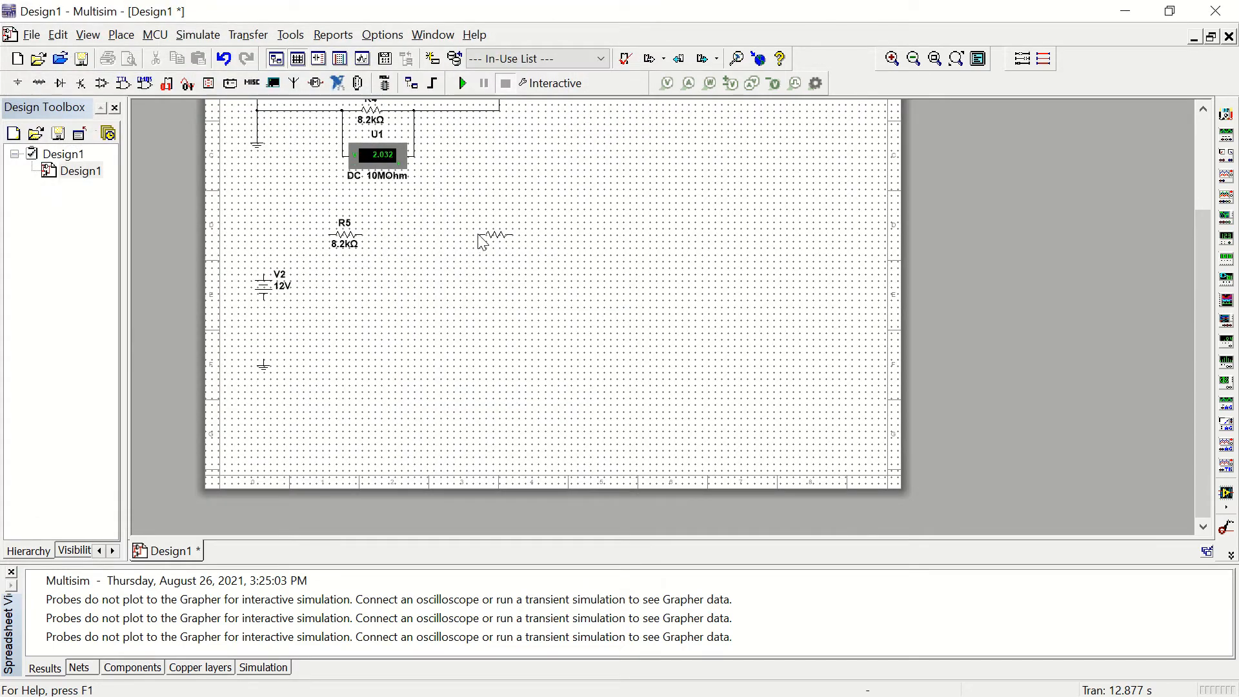
left_click(481, 240)
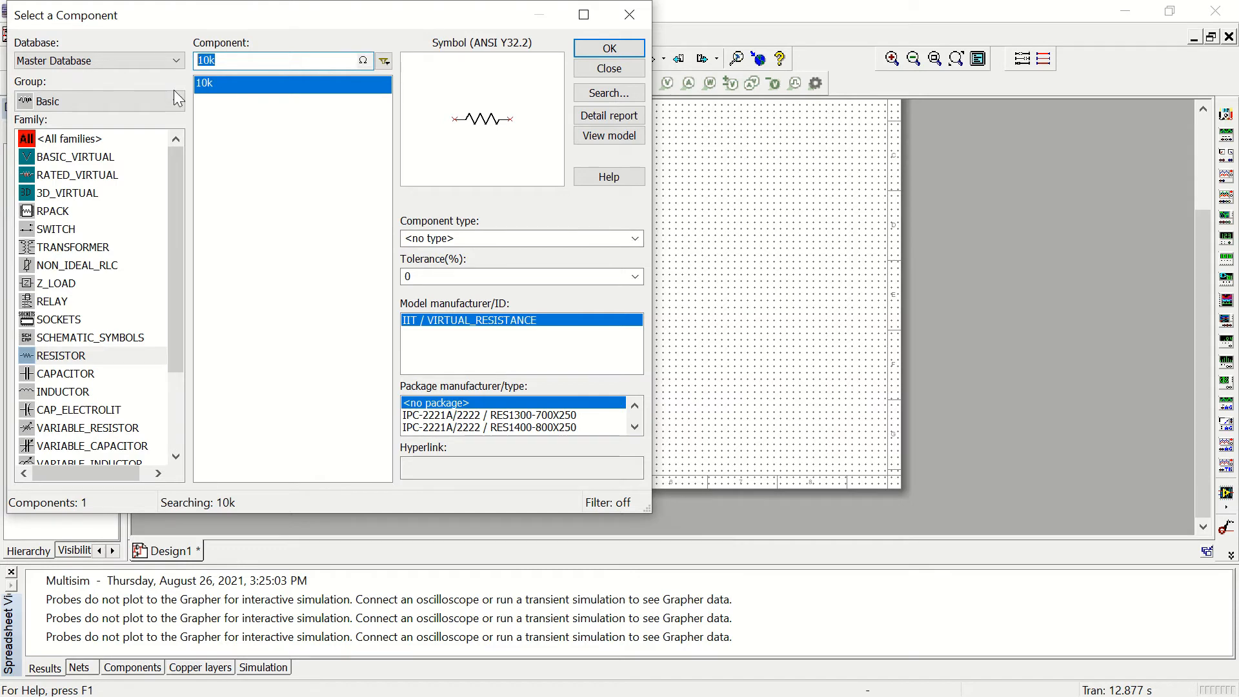
Step: Find the 470 Ω resistor, rotate it 90° clockwise and place it vertically between and below R5 and R6
type("470")
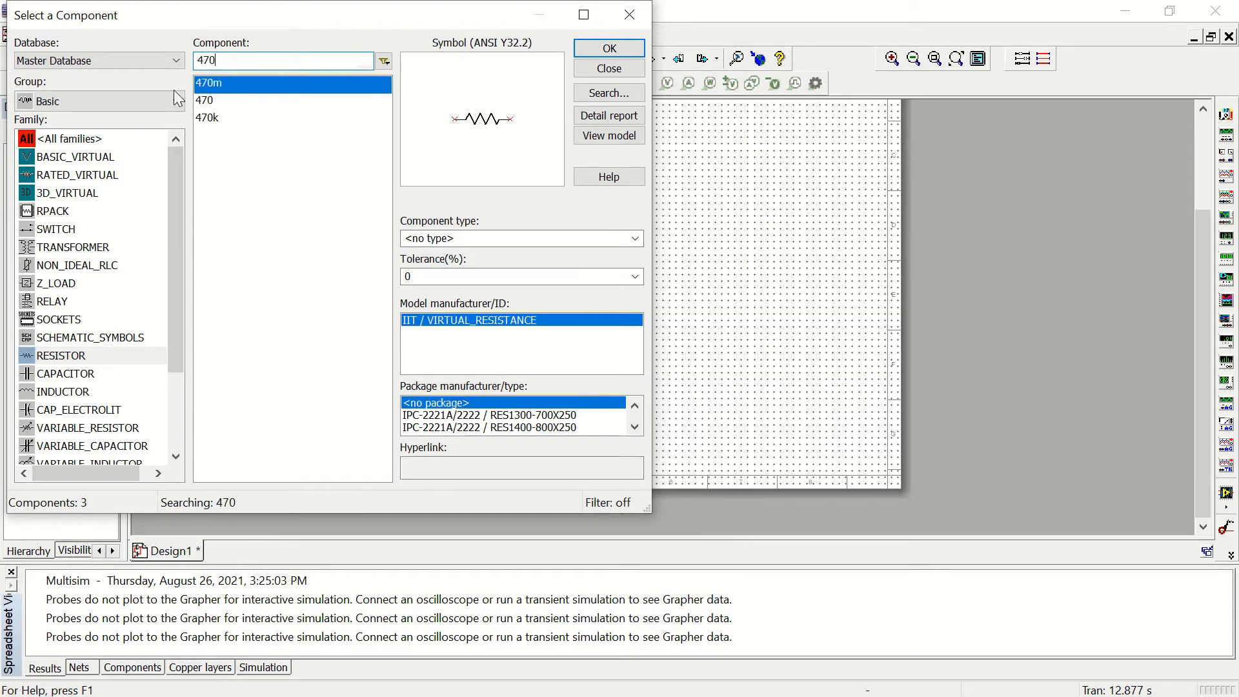
left_click(222, 100)
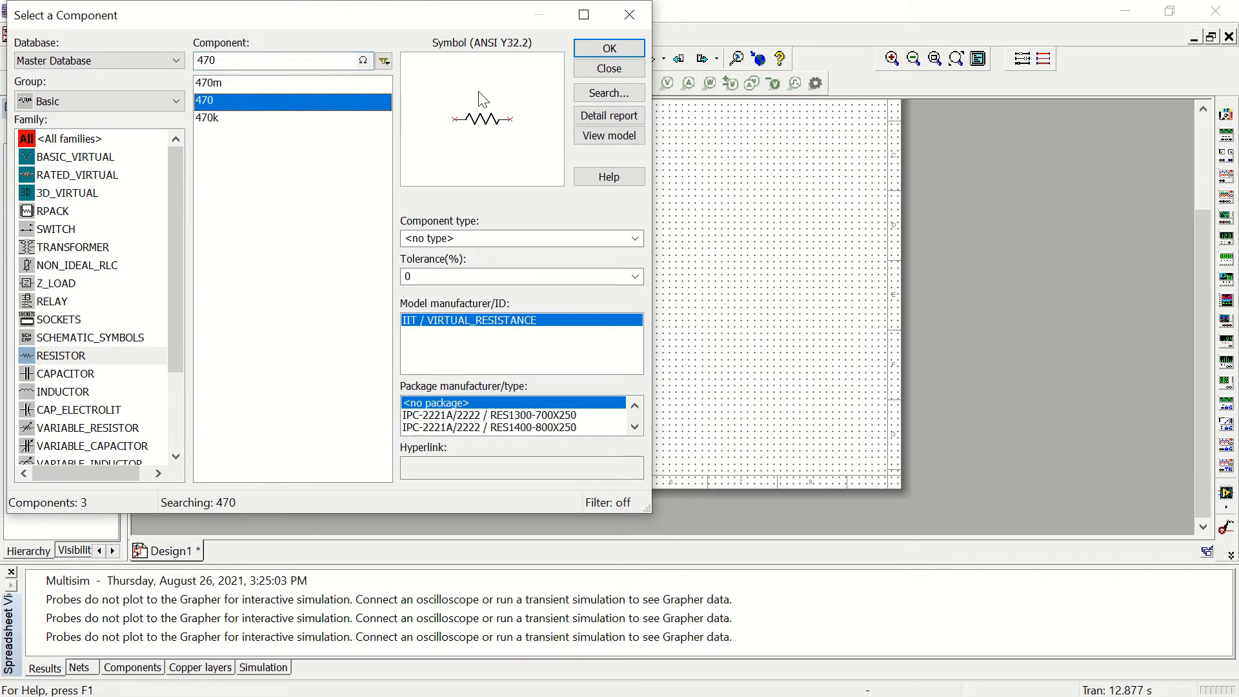
left_click(588, 49)
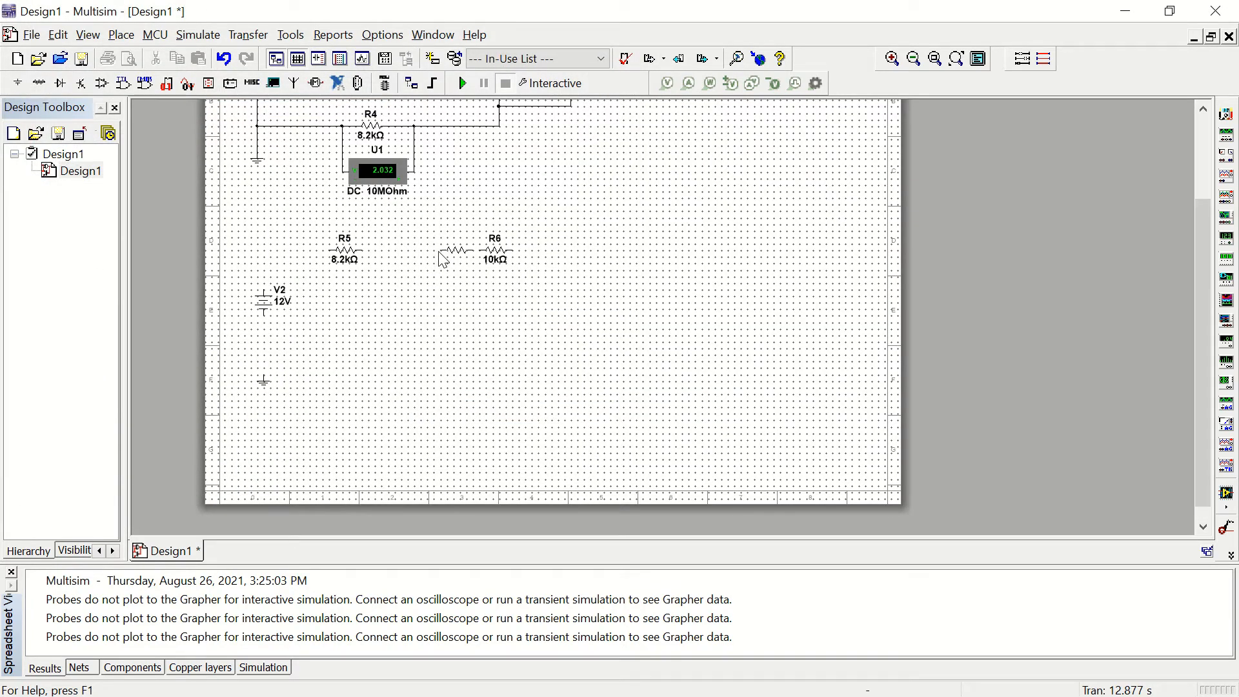
key("ctrl+r")
left_click(424, 299)
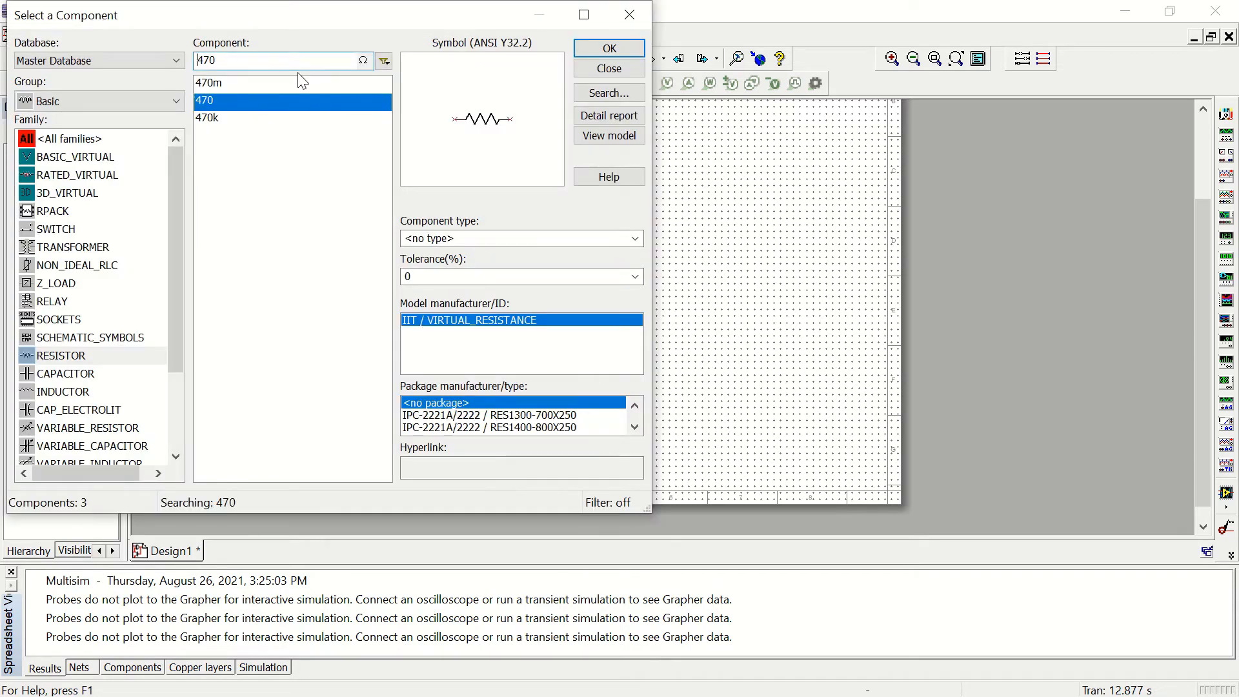
Step: Find the 330 Ω resistor, rotate it 90° clockwise and place it vertically below and to the right of R6
double_click(285, 60)
type("3")
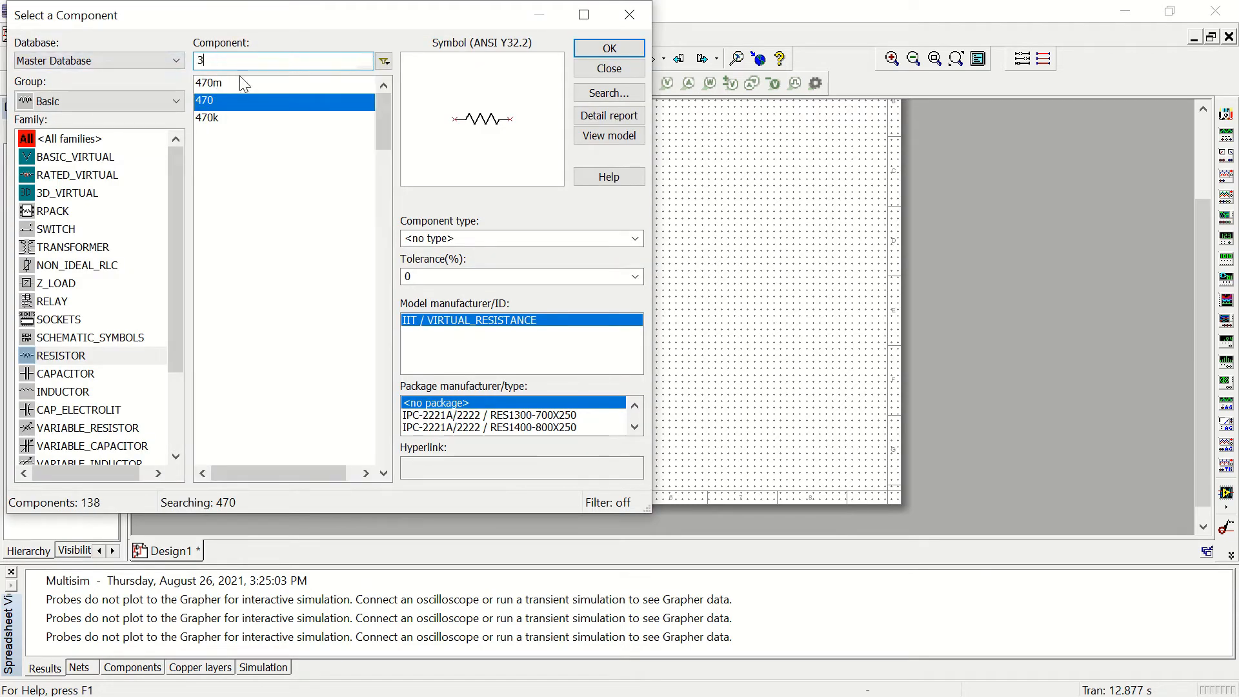
type("30")
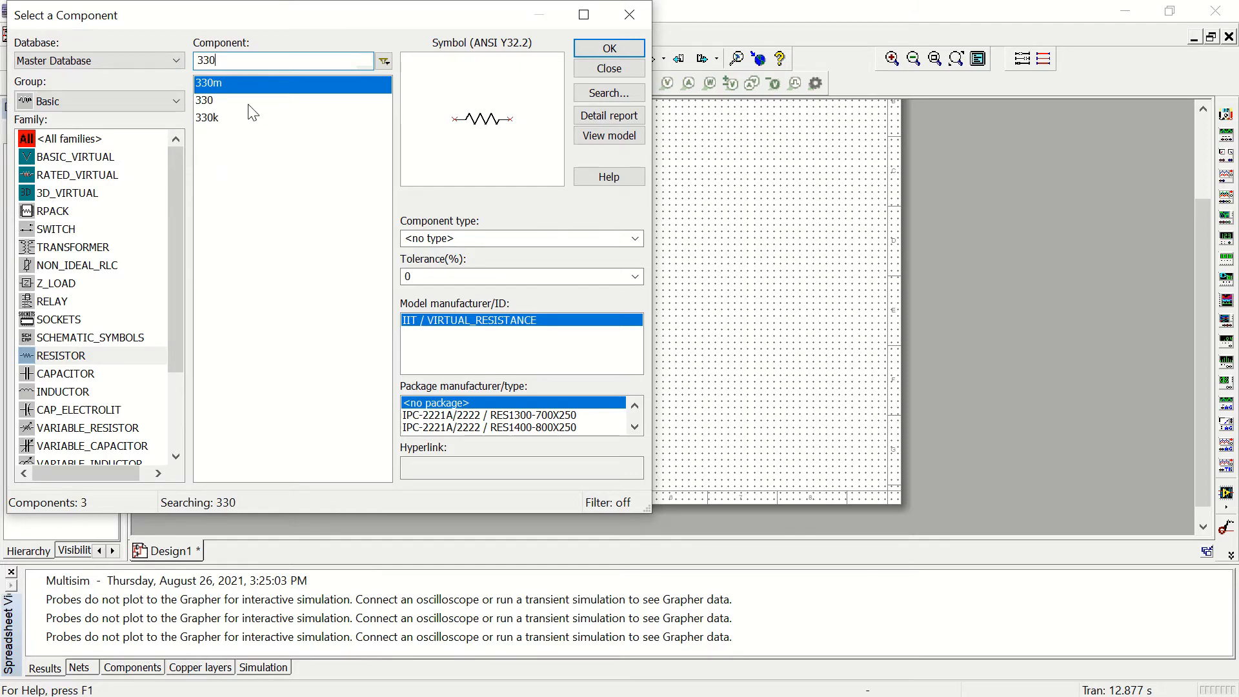
left_click(250, 100)
left_click(584, 49)
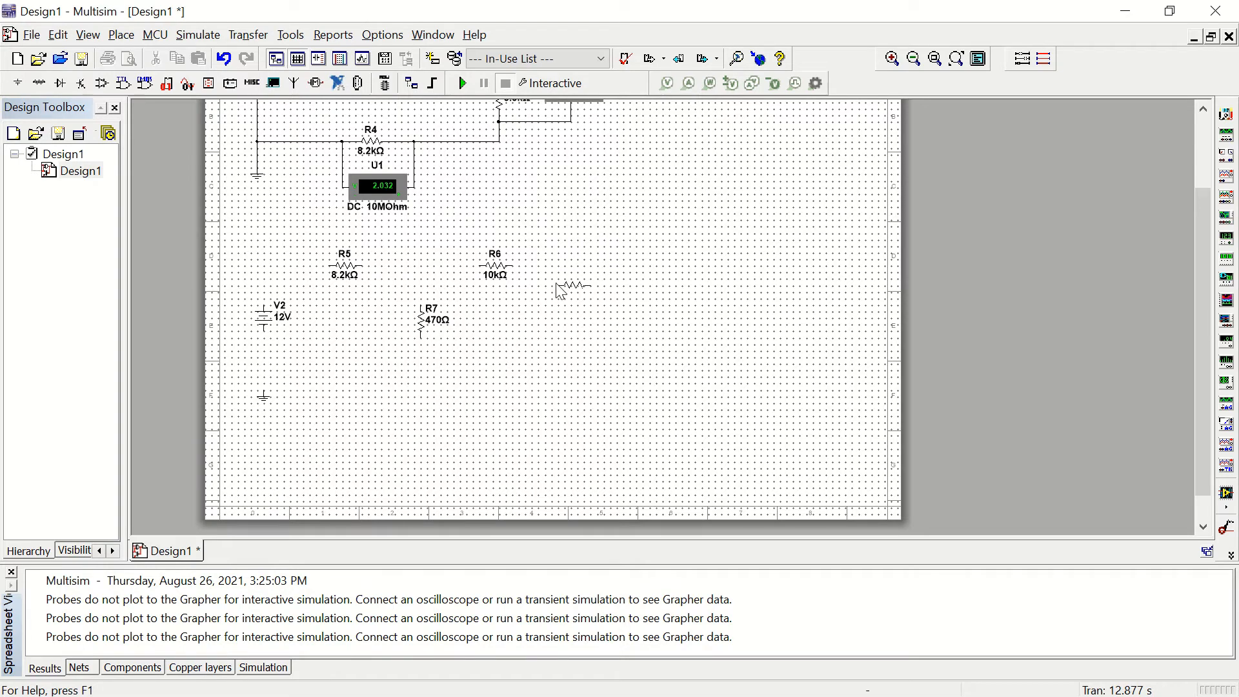
key("ctrl+r")
left_click(564, 307)
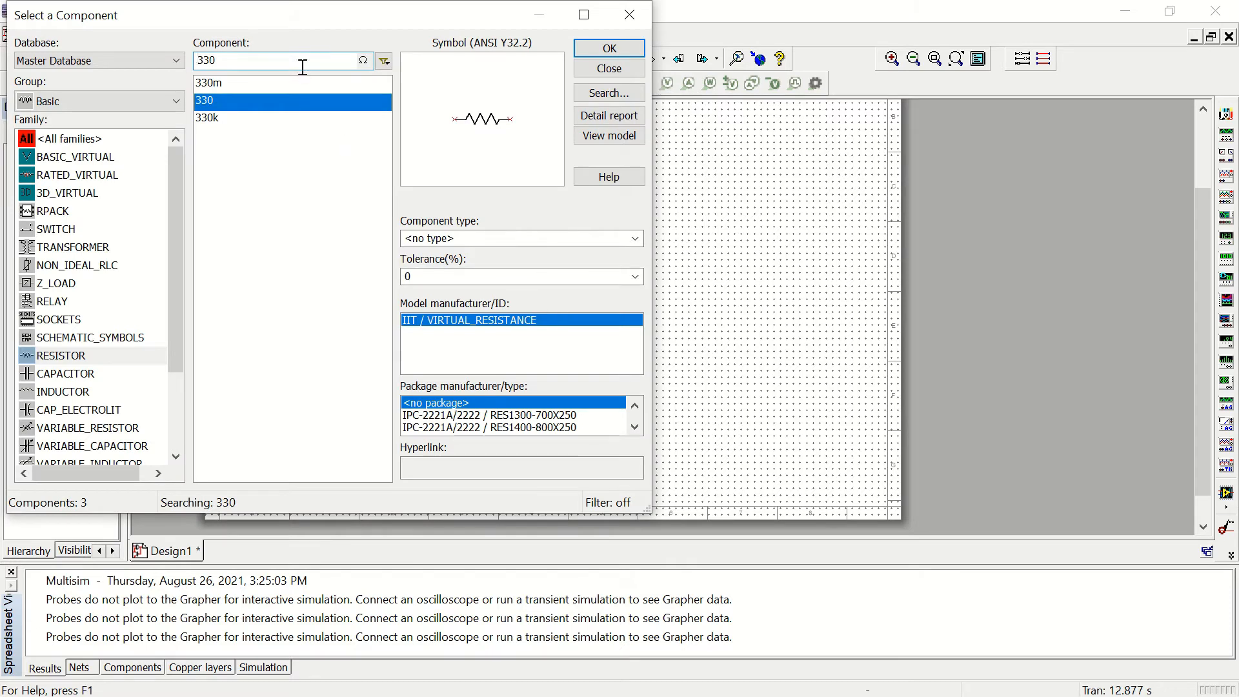
Step: Find the 1k resistor and place one horizontally below R5, between the V2 source and R7
left_click_drag(322, 63, 162, 67)
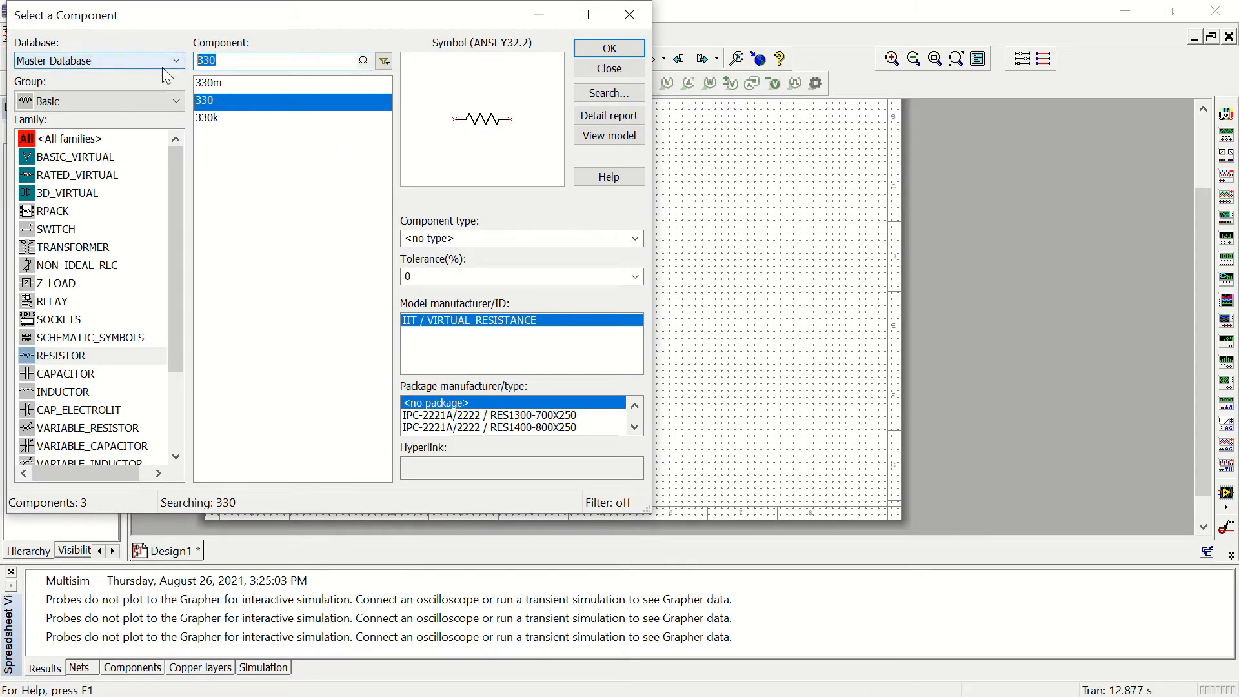
type("1k")
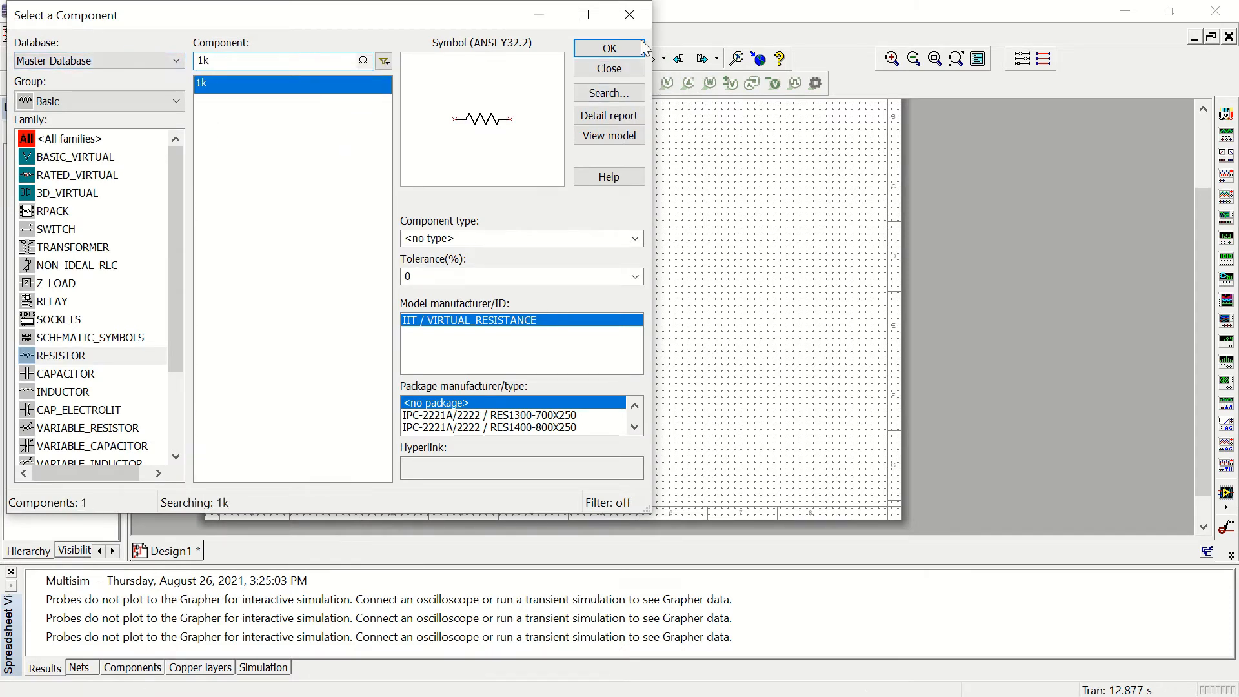
left_click(610, 48)
scroll(390, 486, "down", 2)
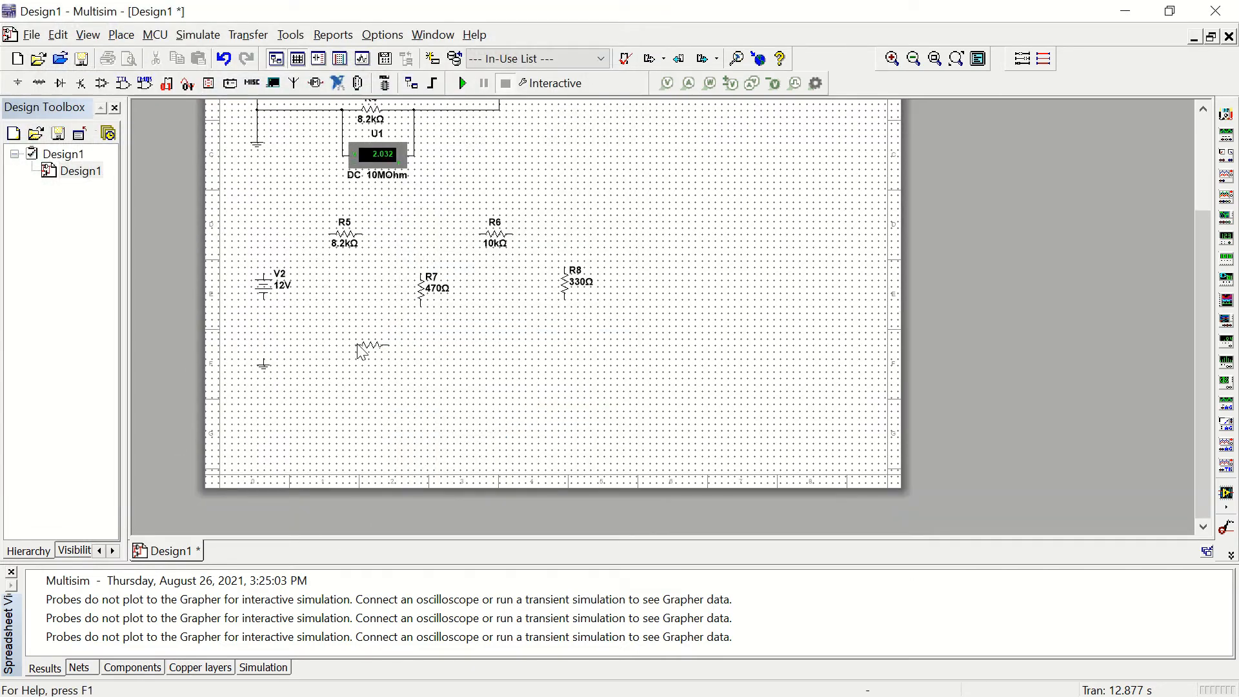
left_click(328, 349)
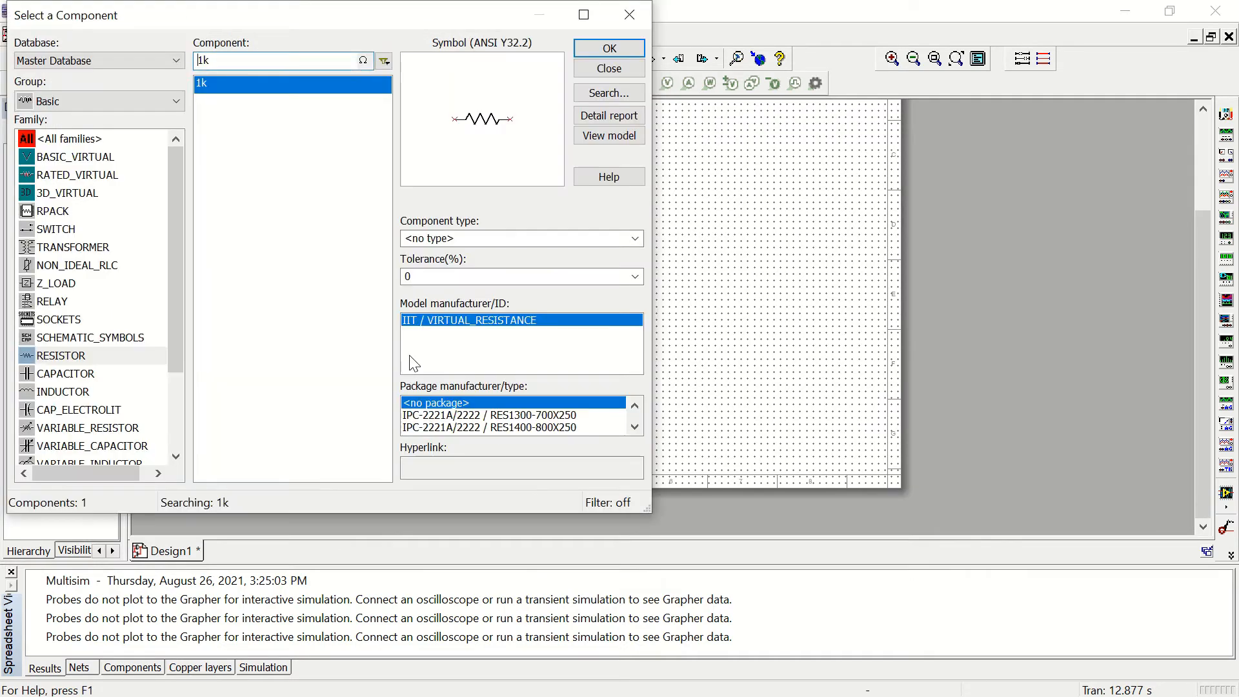
left_click(609, 49)
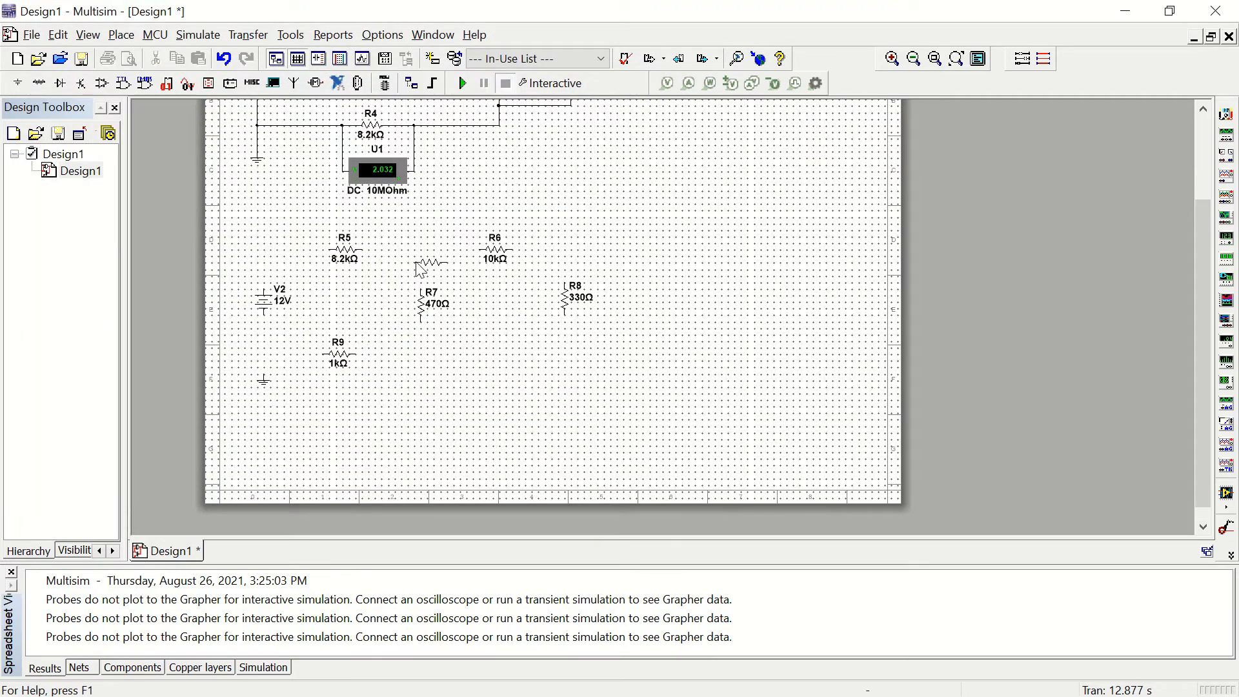
left_click(566, 184)
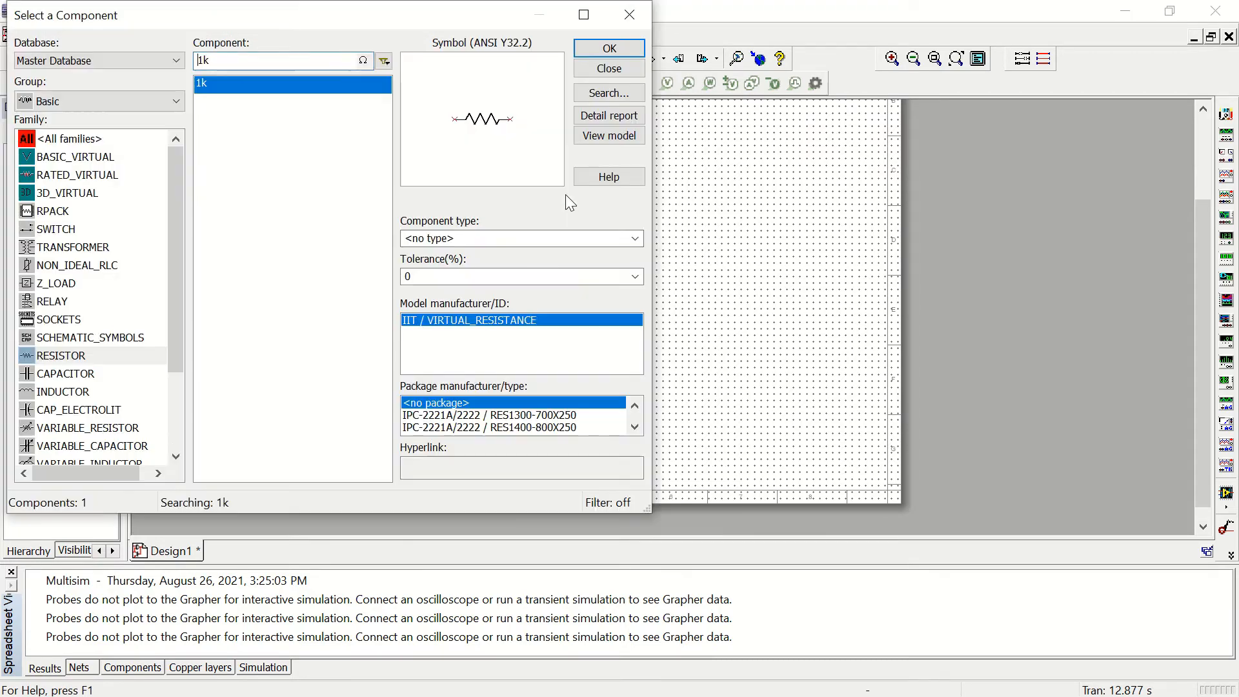
left_click(614, 75)
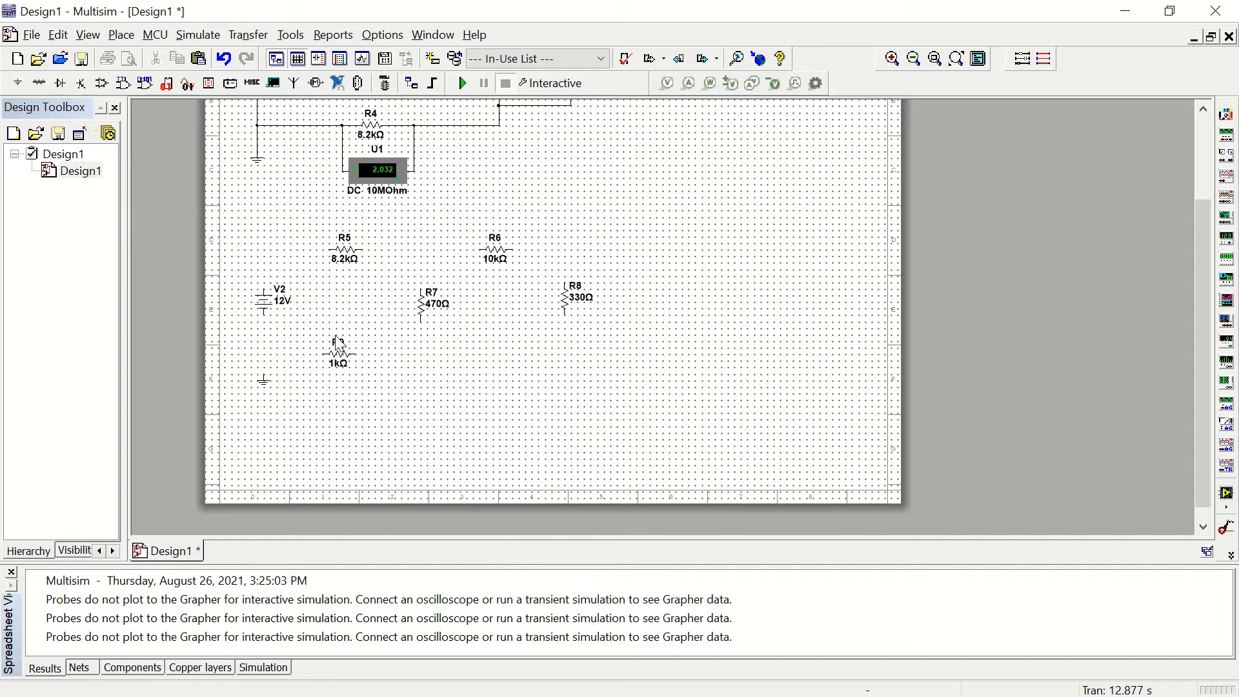
Step: Wire V2's positive terminal to the left end of R5, and R5's right end to the left end of R6
left_click(263, 286)
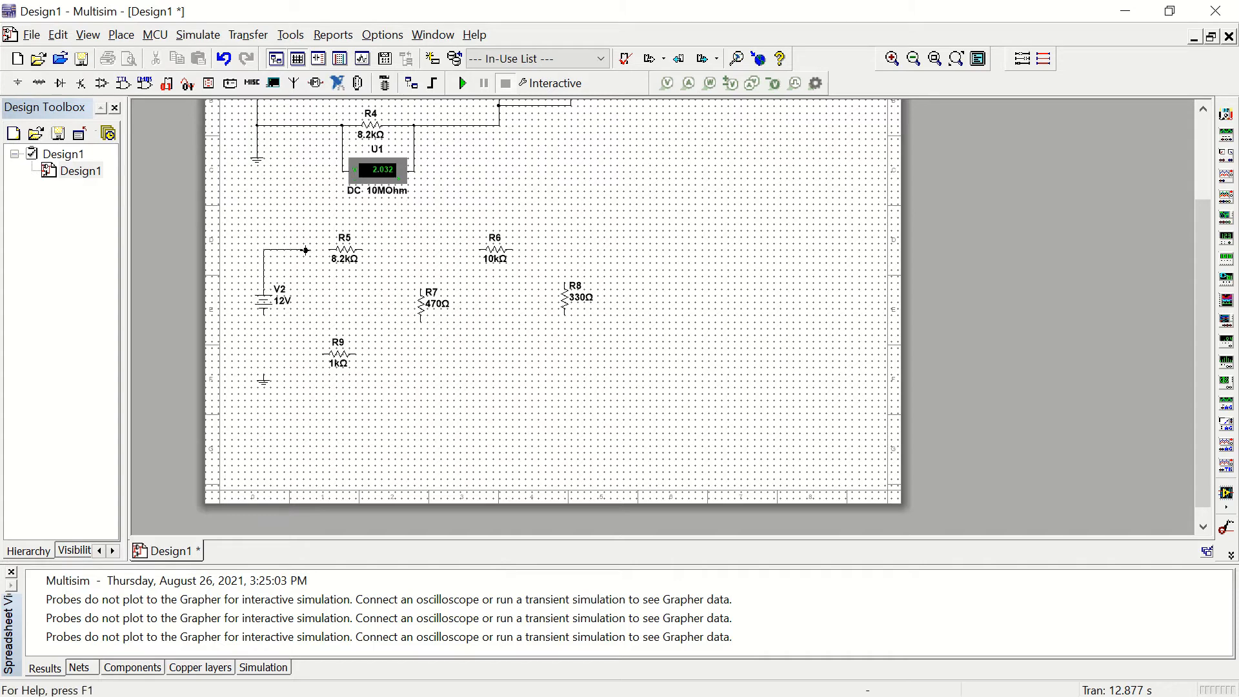
left_click(328, 249)
left_click(358, 249)
left_click(482, 249)
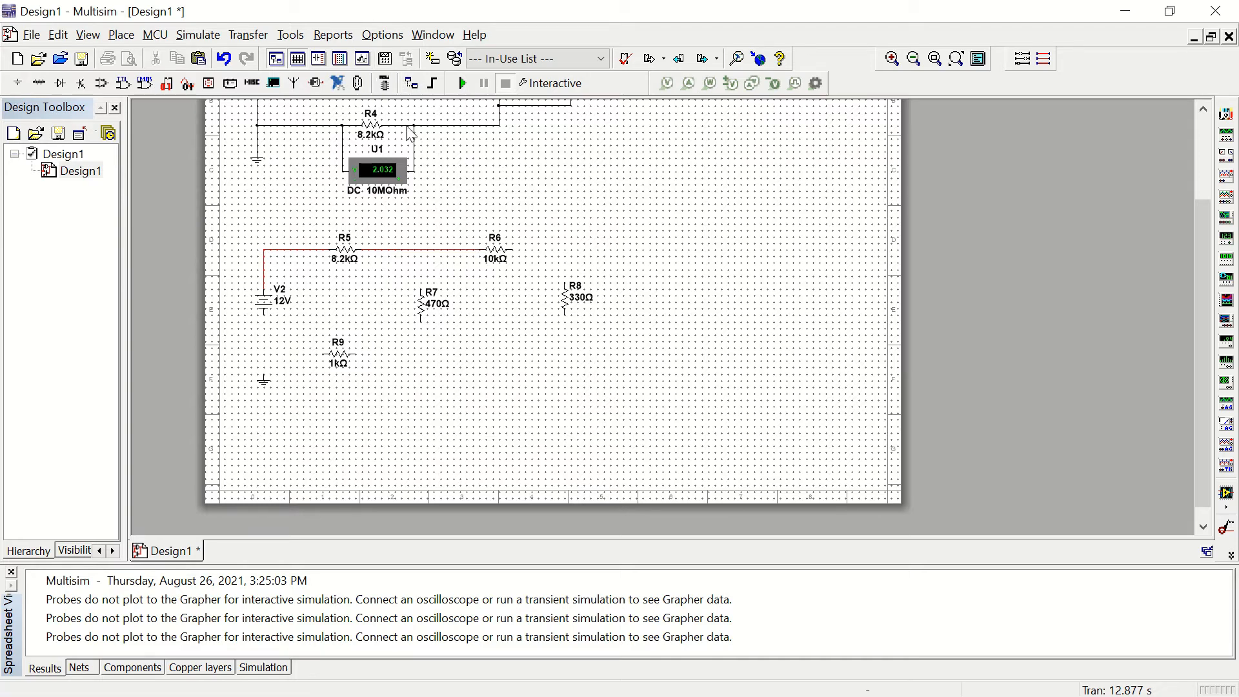
Step: Open the net properties of the wire between R5 and R6 and view its PCB and simulation settings
right_click(387, 249)
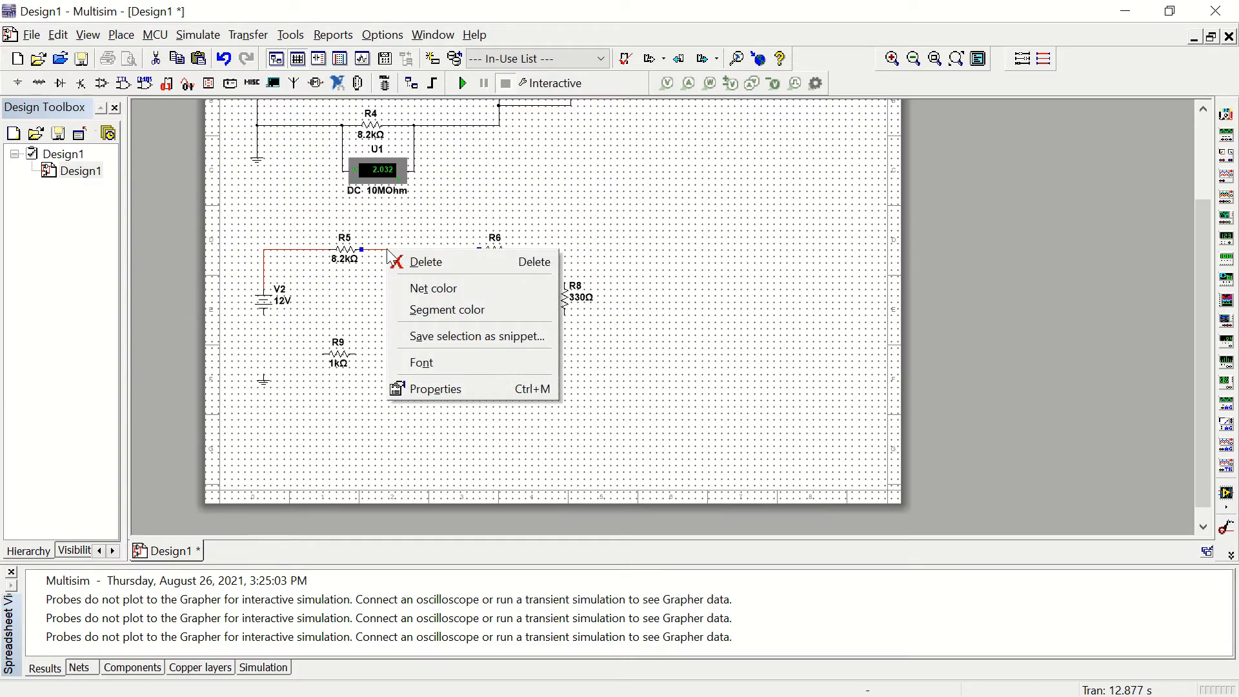
left_click(436, 389)
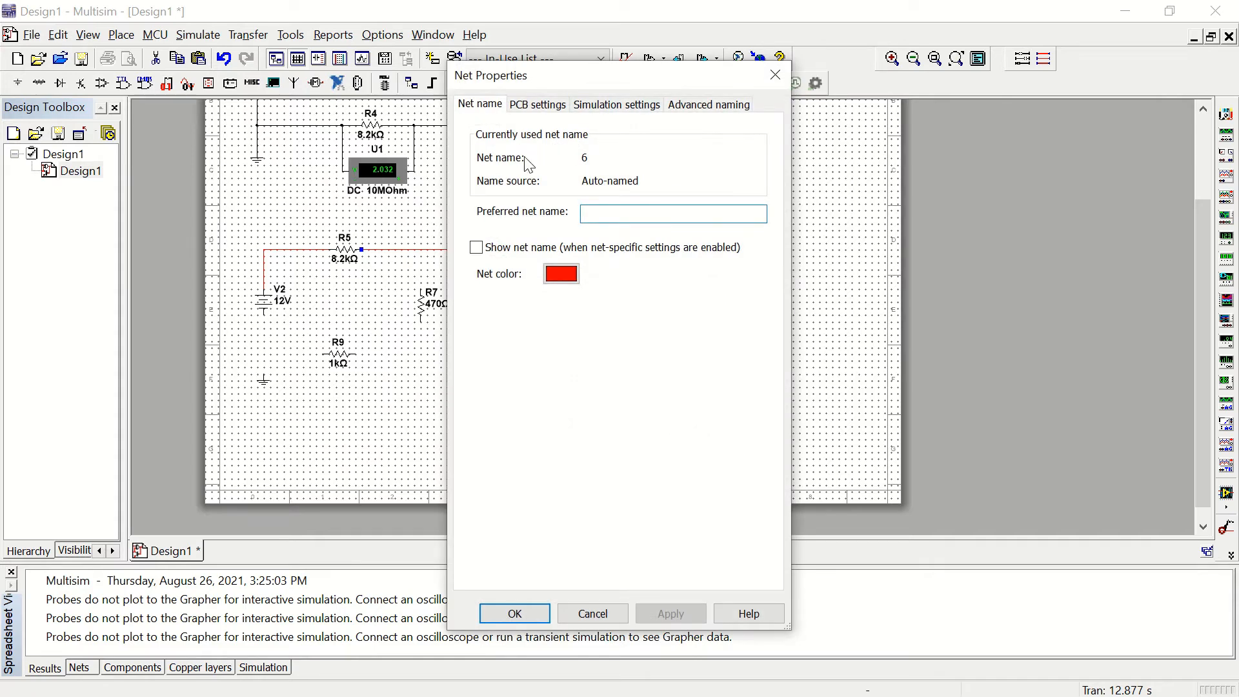
left_click(533, 113)
left_click(600, 113)
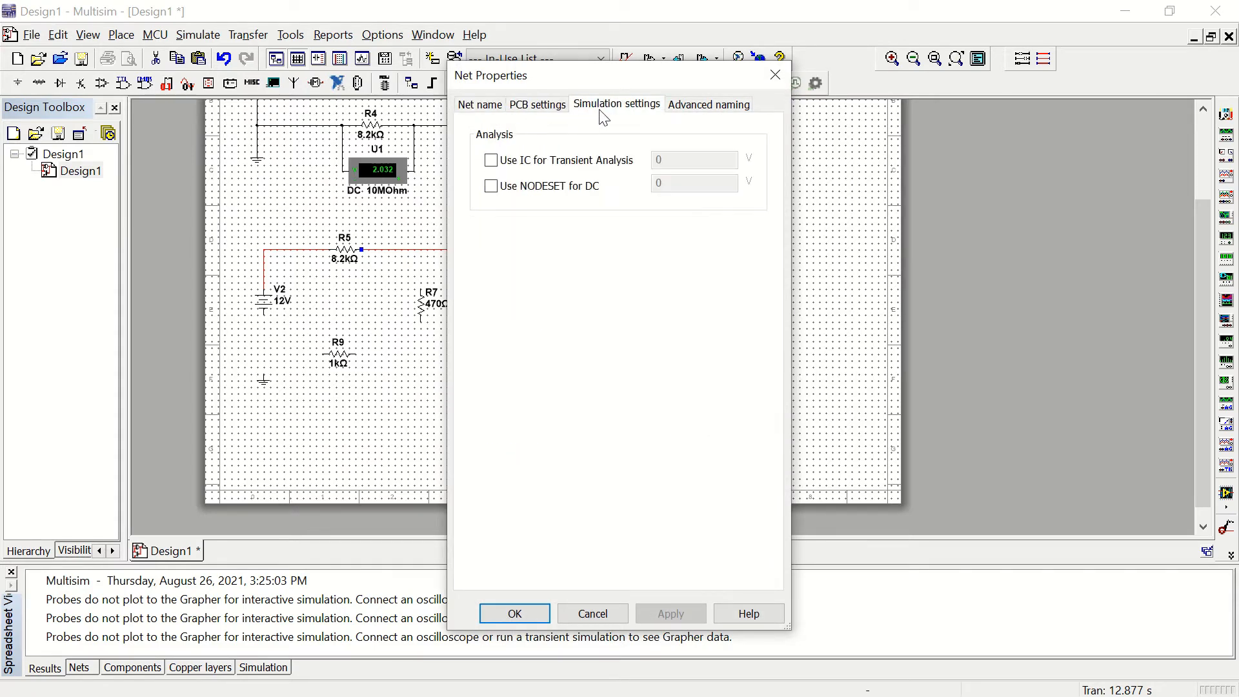
left_click(775, 76)
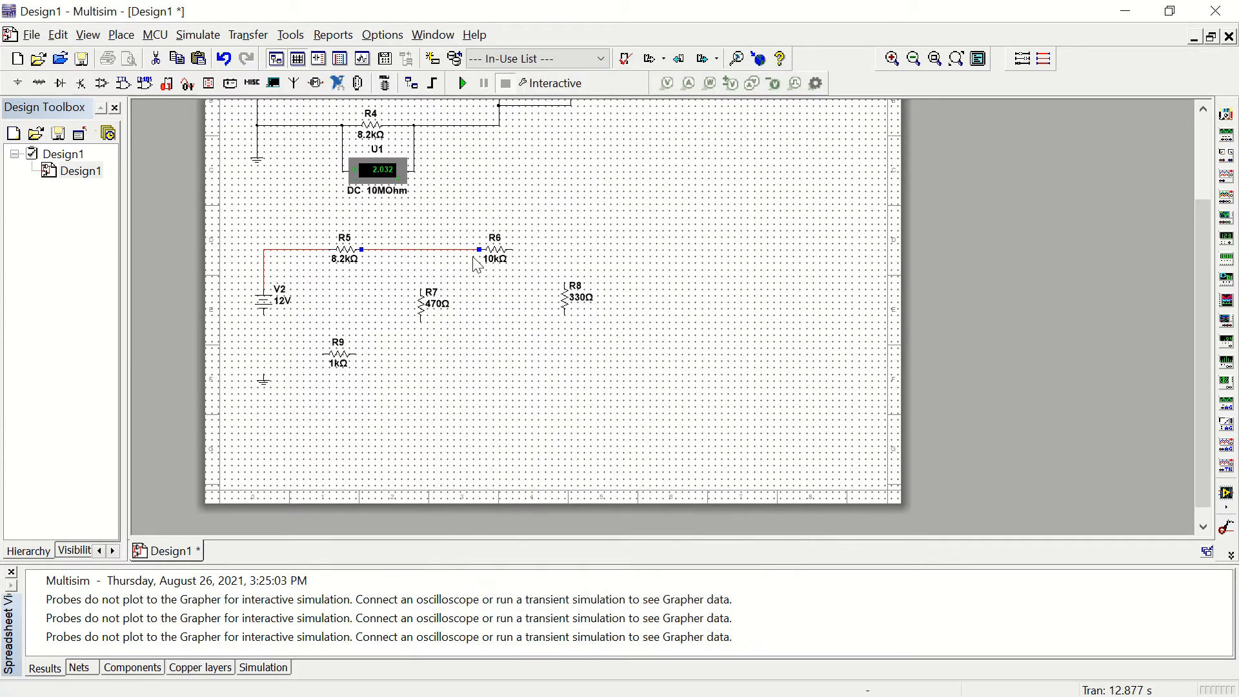
Step: Wire R6's right end to the top of R8, and the top of R7 to the wire between R5 and R6
left_click(511, 249)
left_click(565, 283)
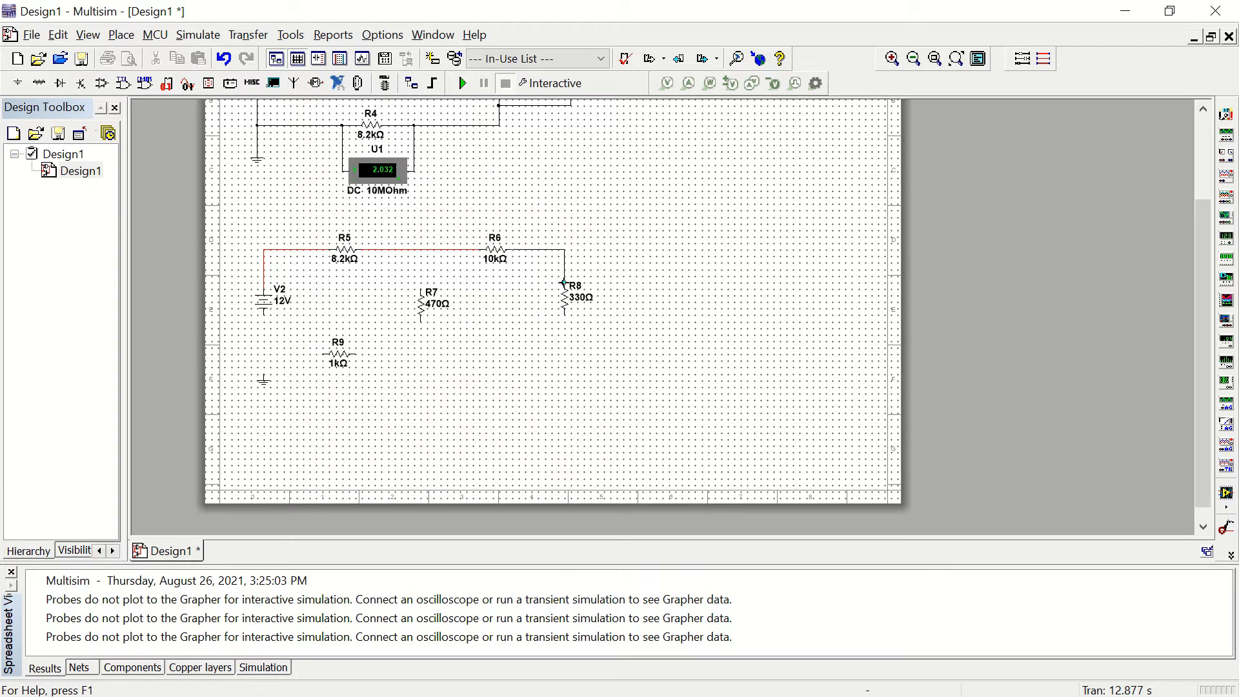
scroll(563, 316, "up", 1)
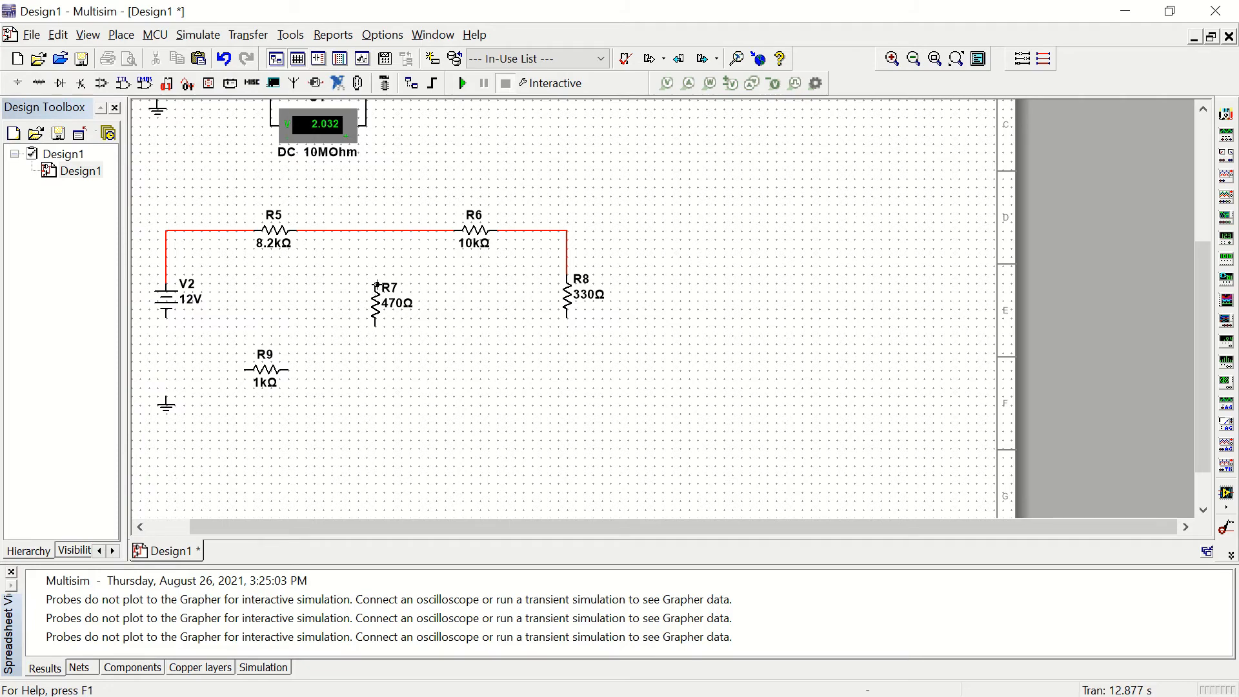
left_click(374, 284)
left_click(375, 231)
Step: Wire the bottom of R8 to R9's right end and connect the bottom of R7 to that wire
left_click(567, 318)
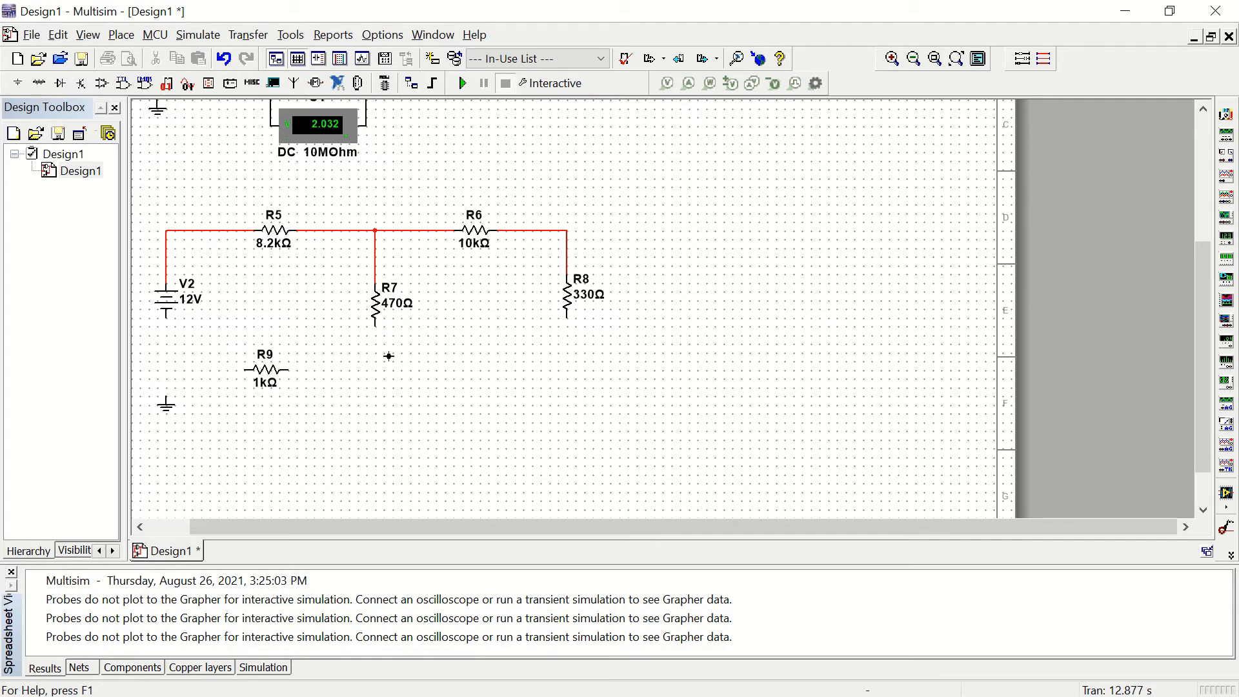
left_click(289, 370)
left_click(375, 326)
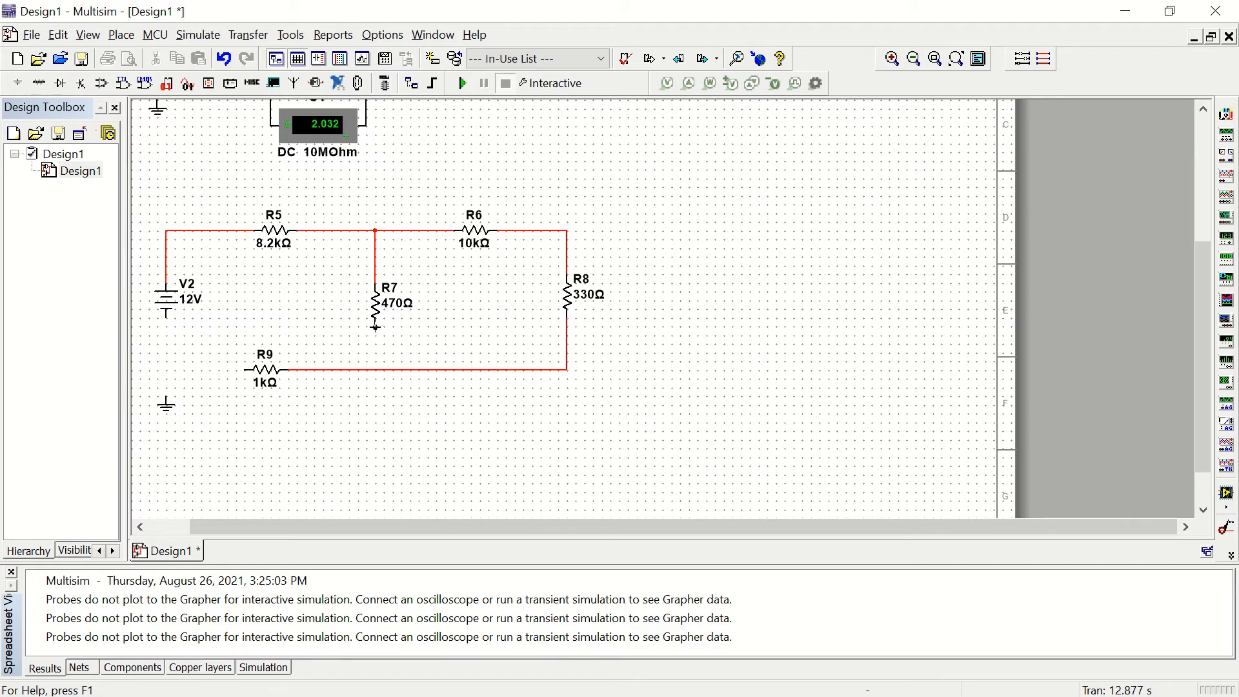
left_click(374, 368)
Step: Wire V2's negative terminal to the ground symbol and connect R9's left end to that wire
left_click(166, 317)
left_click(166, 400)
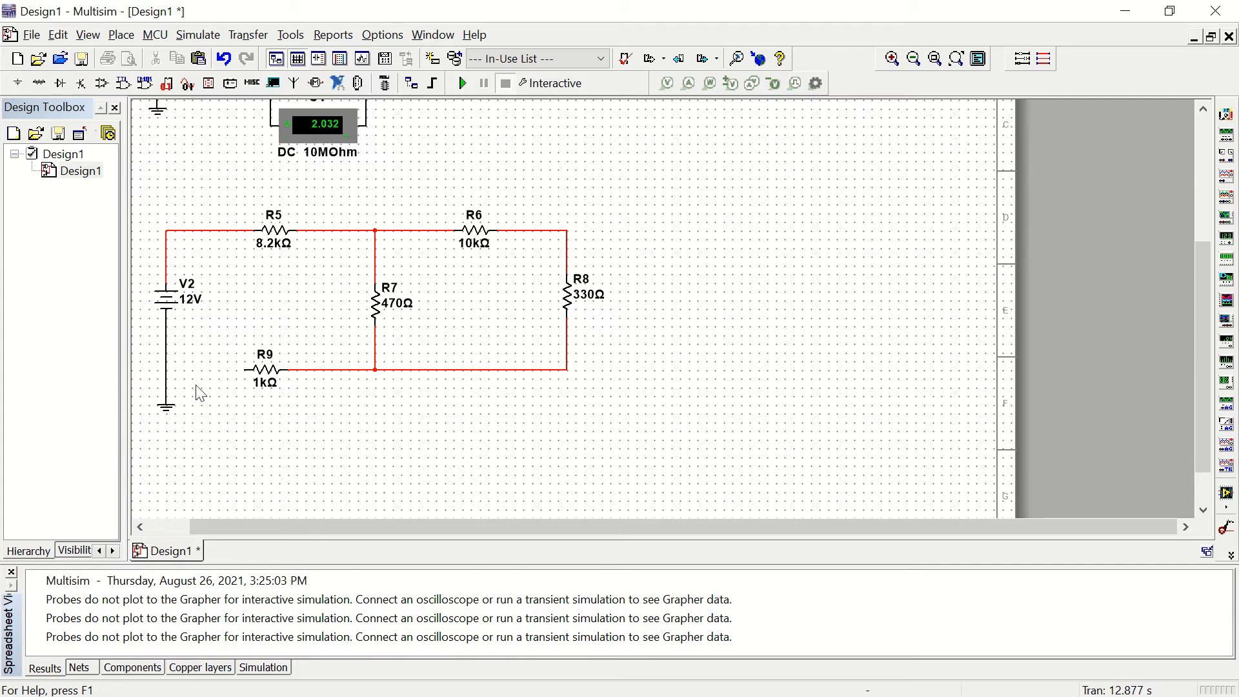
left_click(244, 371)
left_click(166, 370)
Step: Delete the wire between V2's positive terminal and R5
left_click(182, 232)
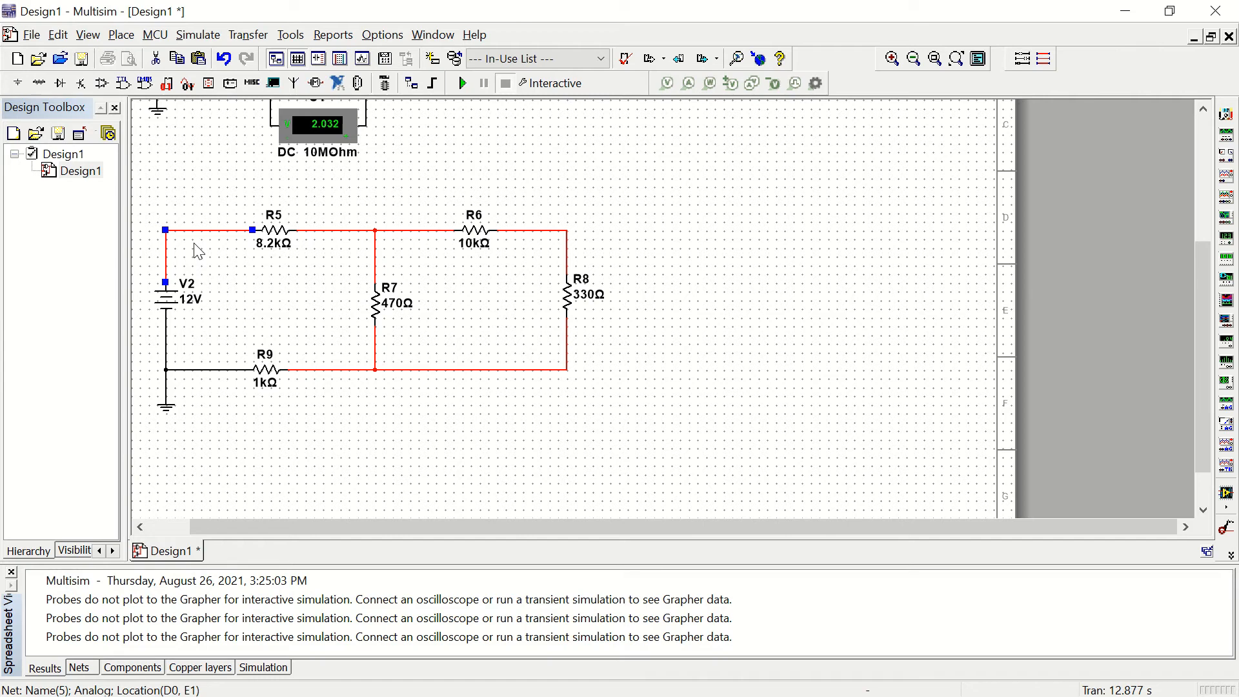
left_click(197, 251)
left_click(208, 231)
right_click(209, 230)
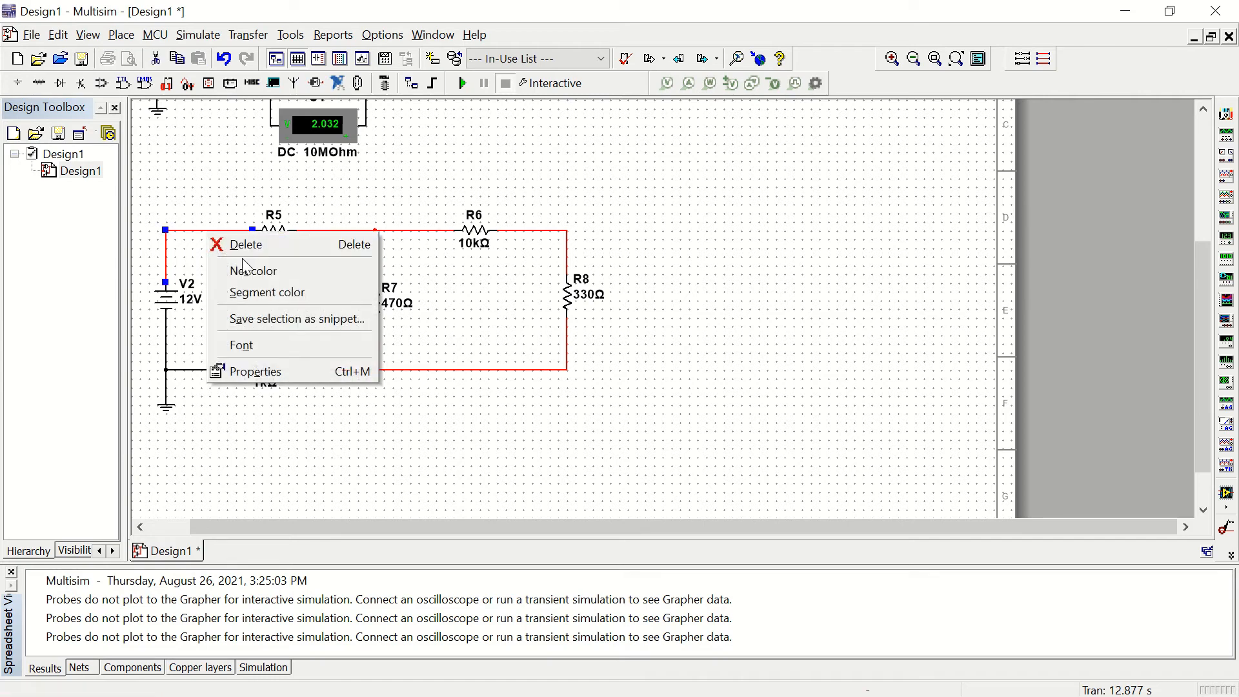
left_click(239, 247)
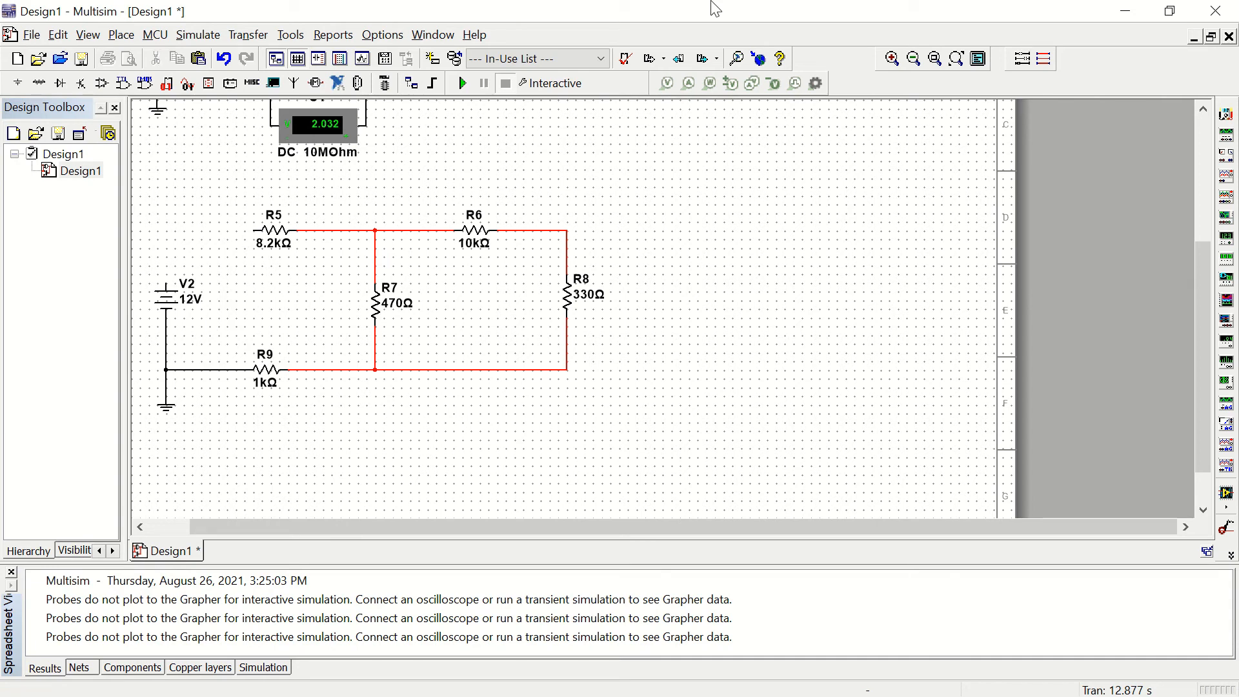
Step: Find the horizontal ammeter AMMETER_H in the Indicators component group
mouse_move(732, 8)
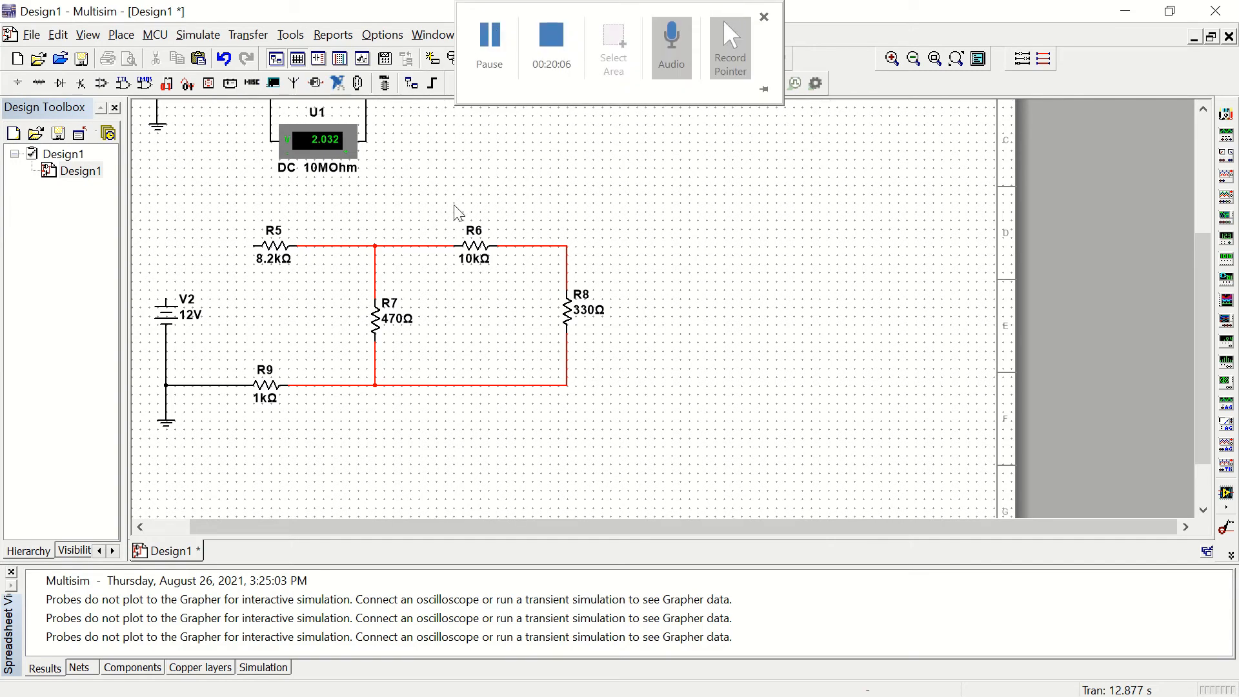
left_click(65, 36)
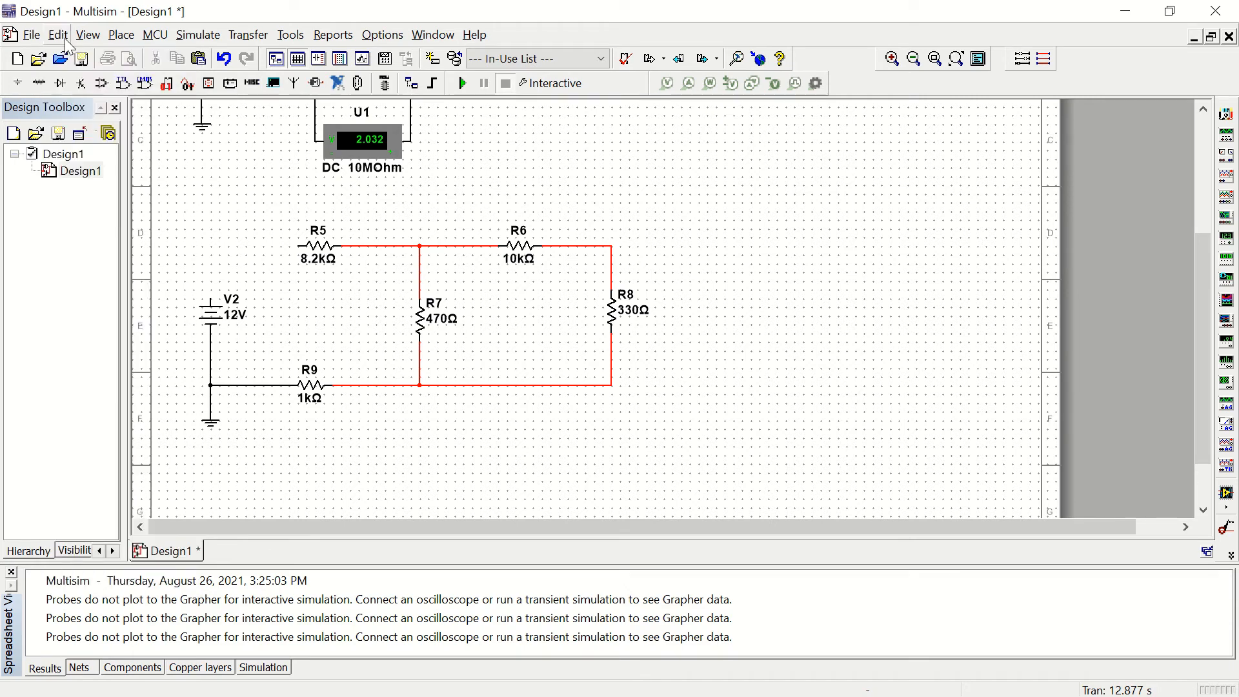
left_click(38, 83)
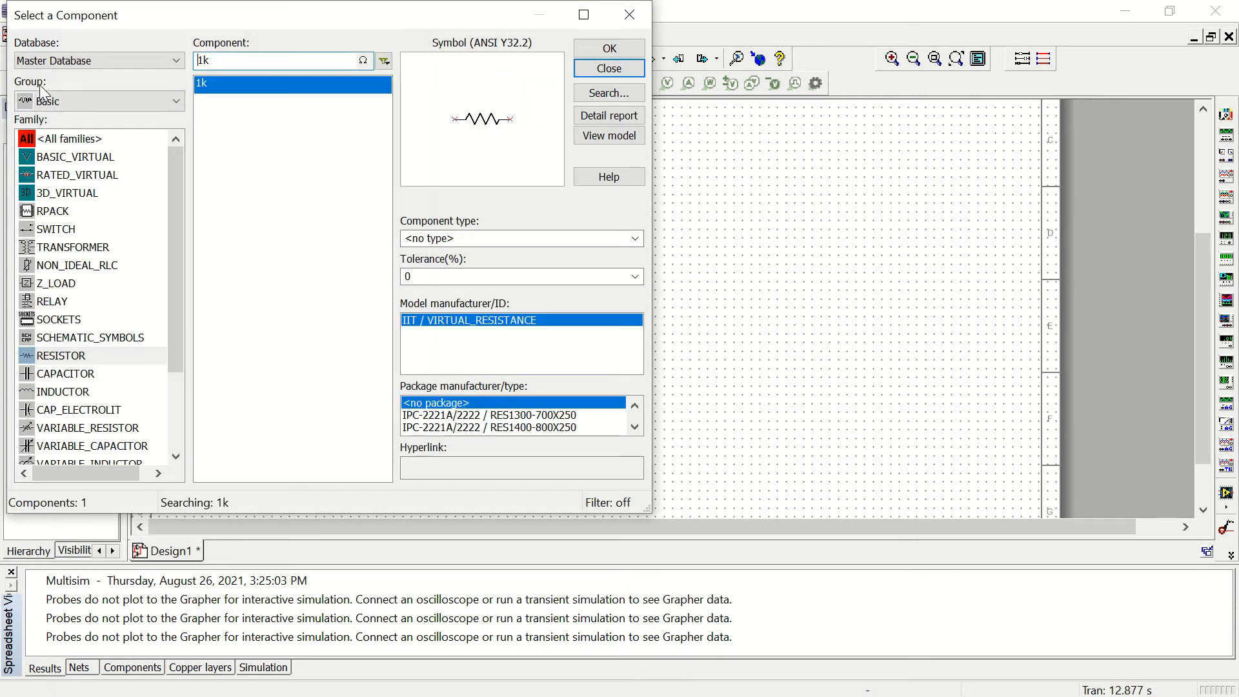
left_click(76, 99)
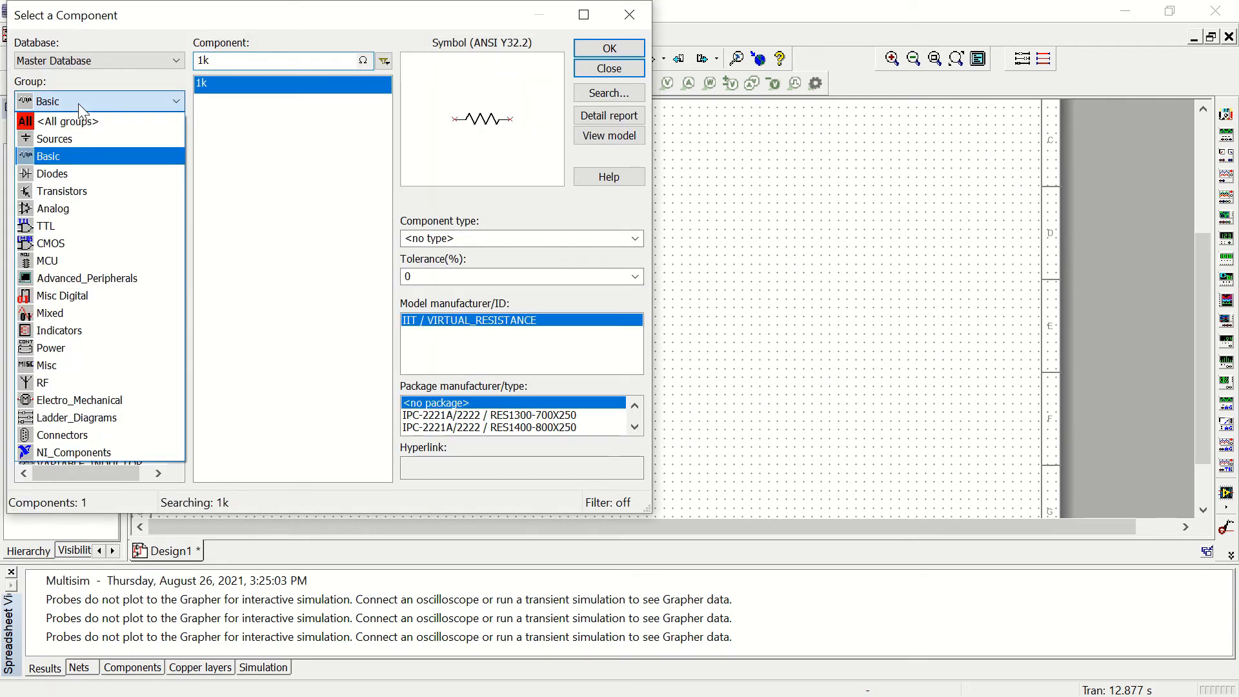
left_click(59, 329)
left_click(224, 60)
type("v")
key("BackSpace")
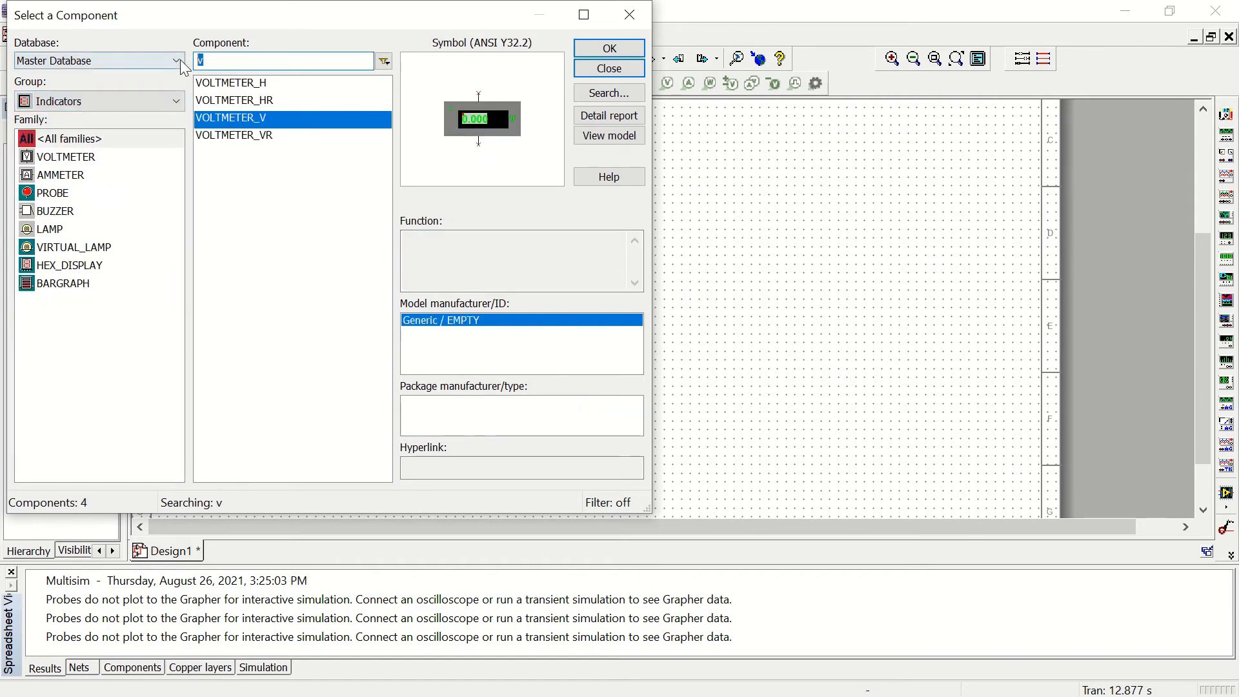
type("a")
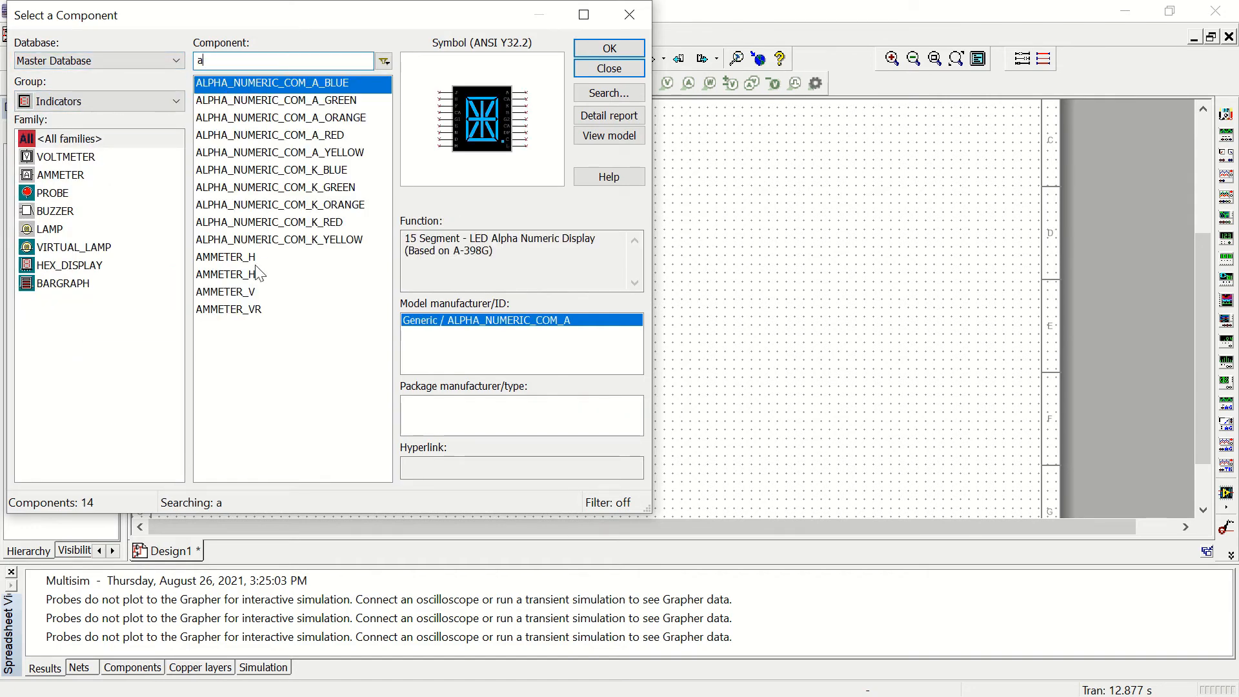
left_click(230, 259)
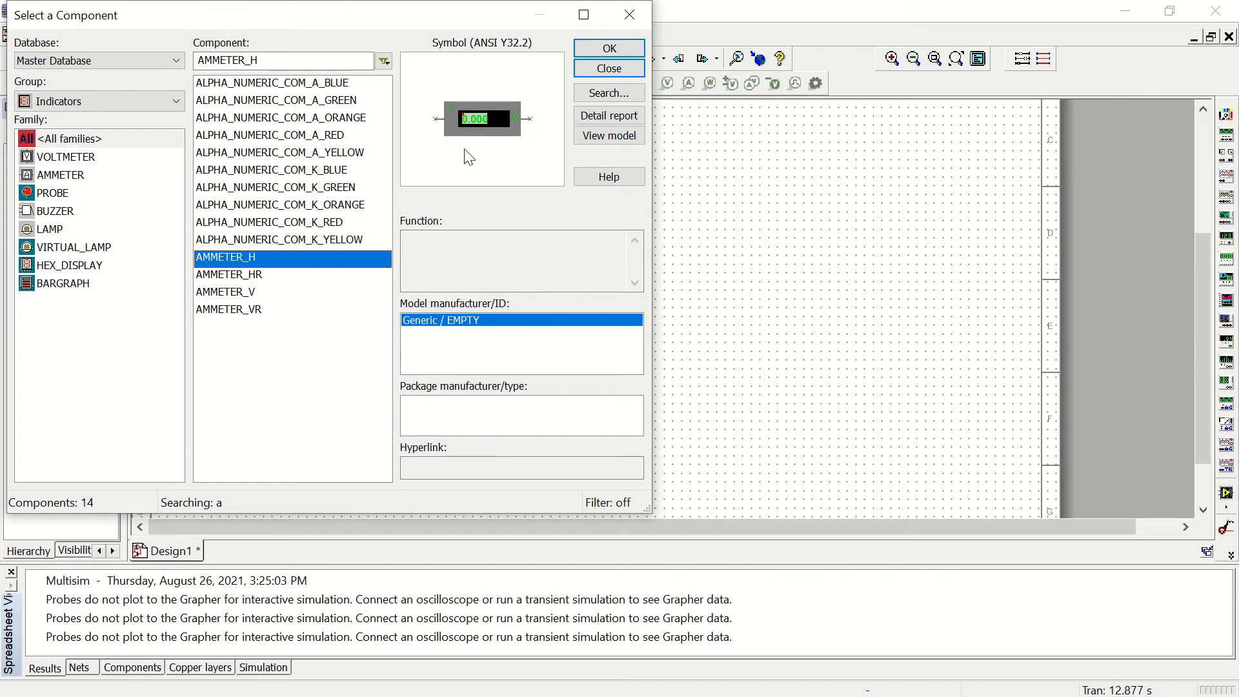
Step: Place the ammeter above V2, in line with R5 and with its right terminal touching R5's left end
left_click(614, 51)
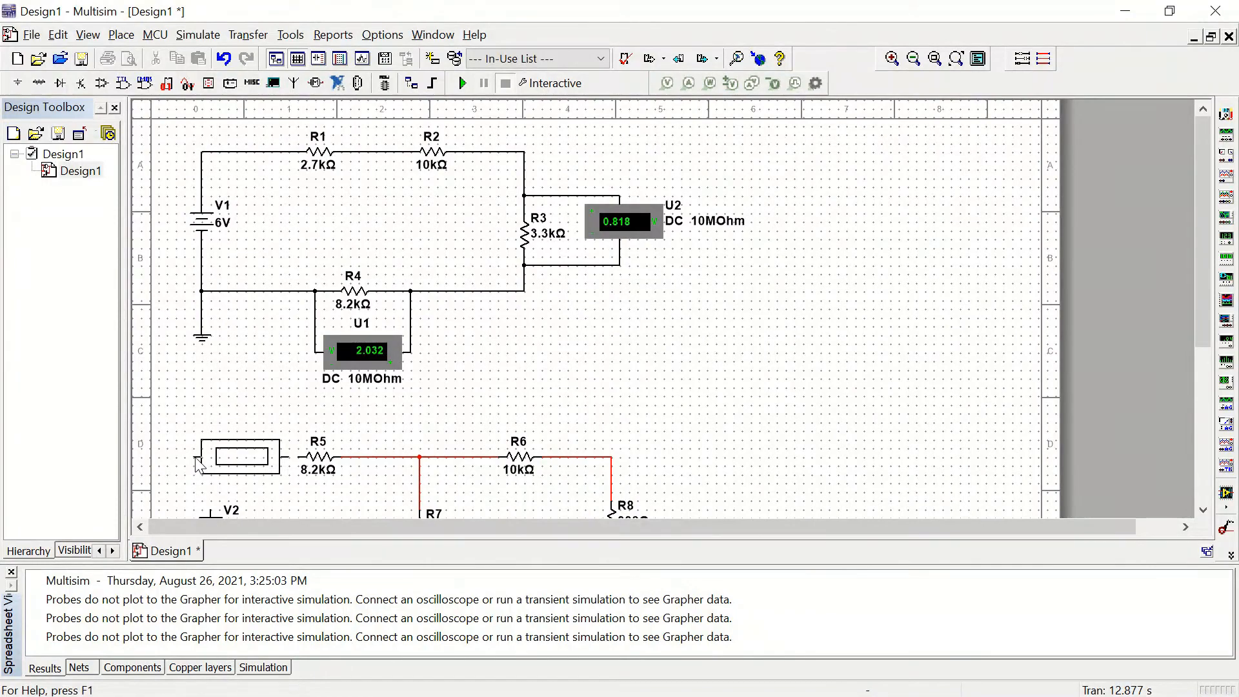
left_click(198, 462)
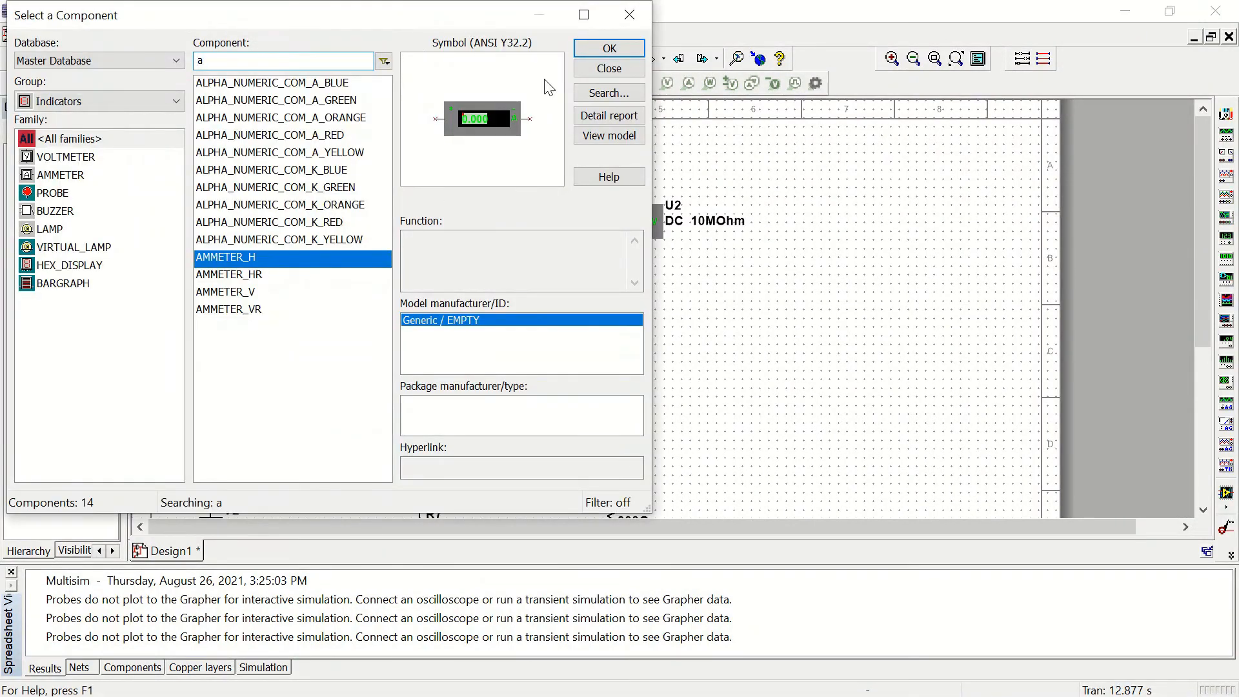
left_click(608, 69)
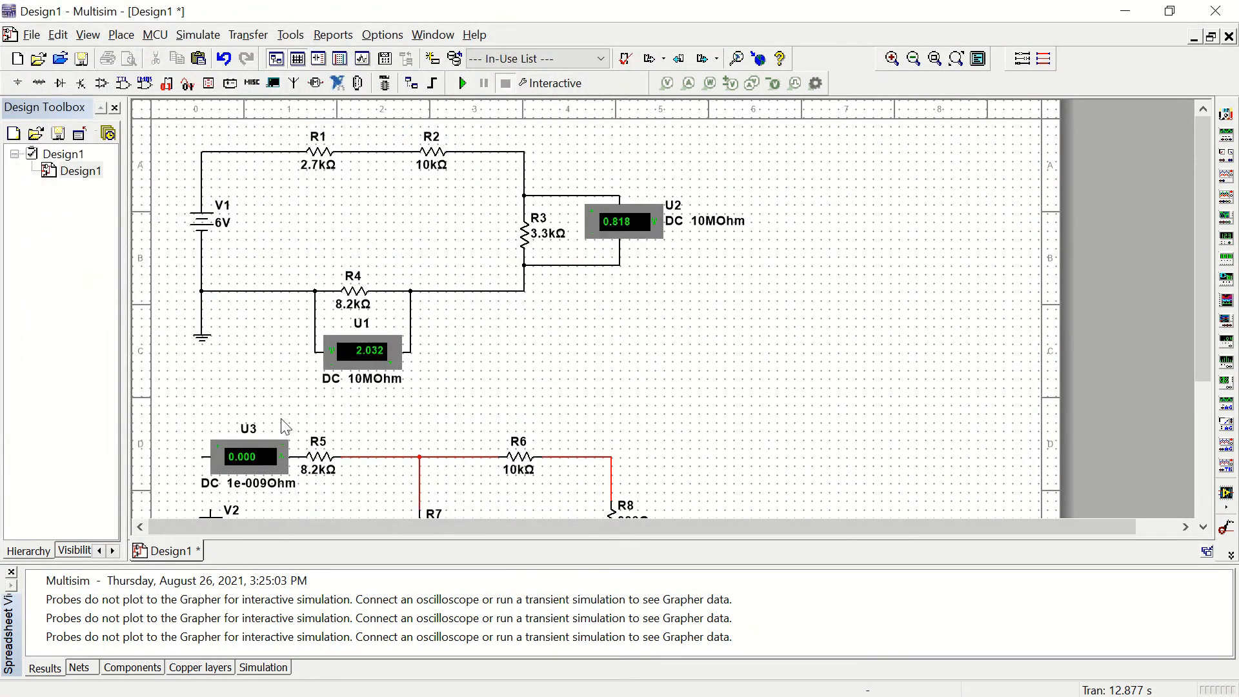
Step: Wire V2's positive terminal to the left terminal of ammeter U3 and run the simulation to measure the 12 V circuit's total current
scroll(288, 441, "down", 3)
left_click_drag(503, 442, 527, 267)
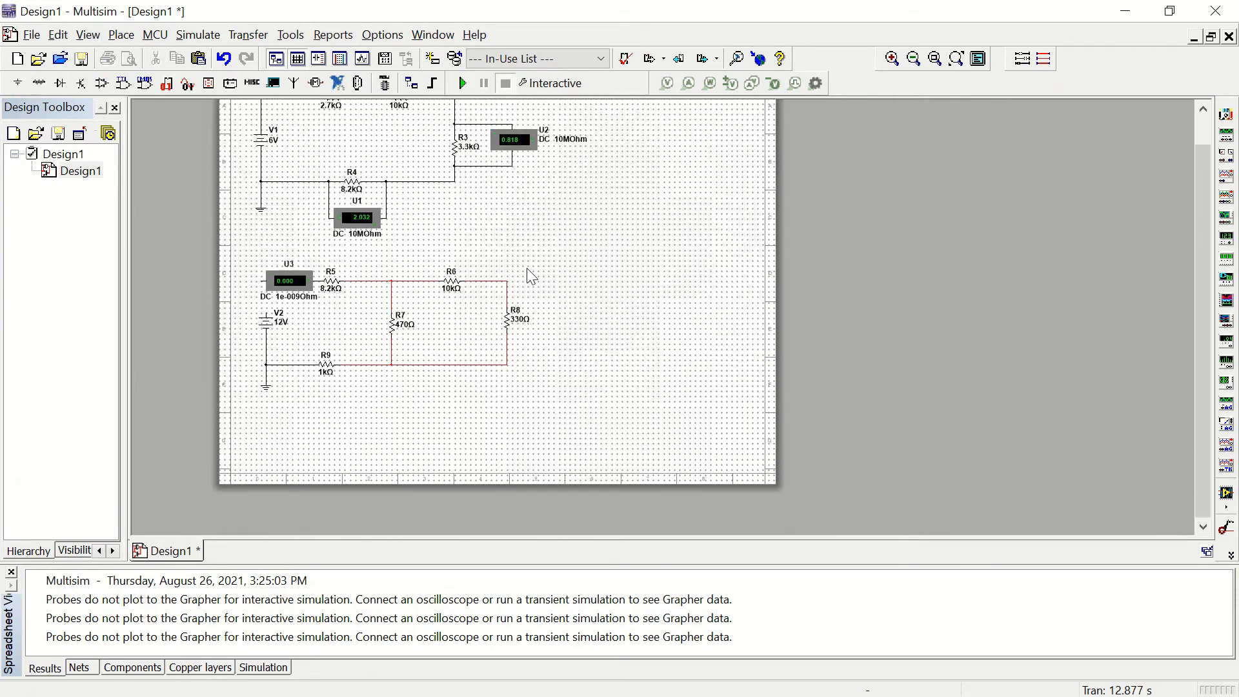
scroll(335, 346, "up", 2)
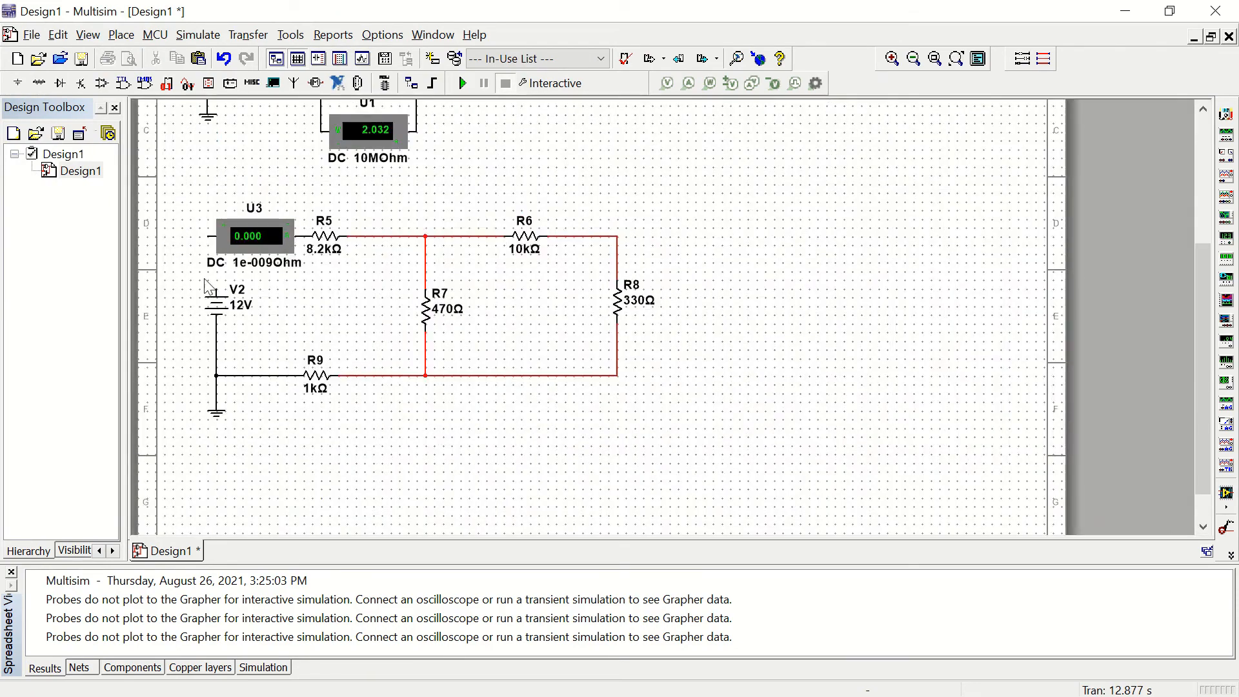
left_click(217, 277)
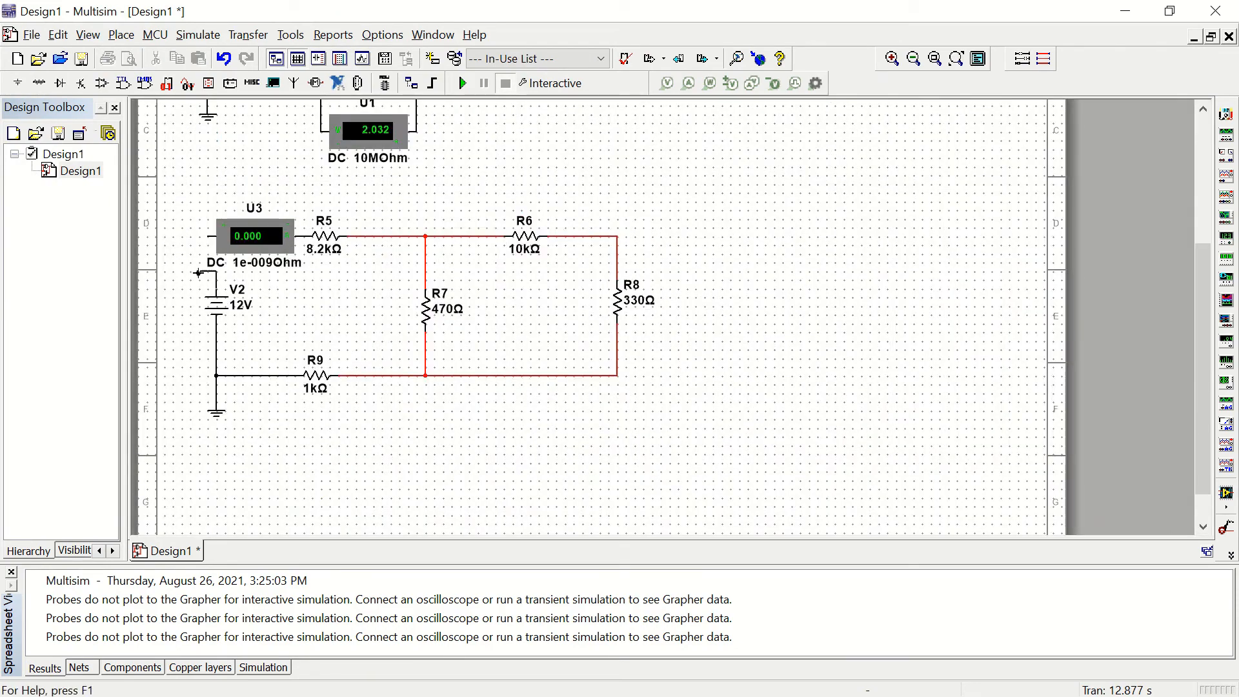
left_click(207, 235)
left_click(463, 83)
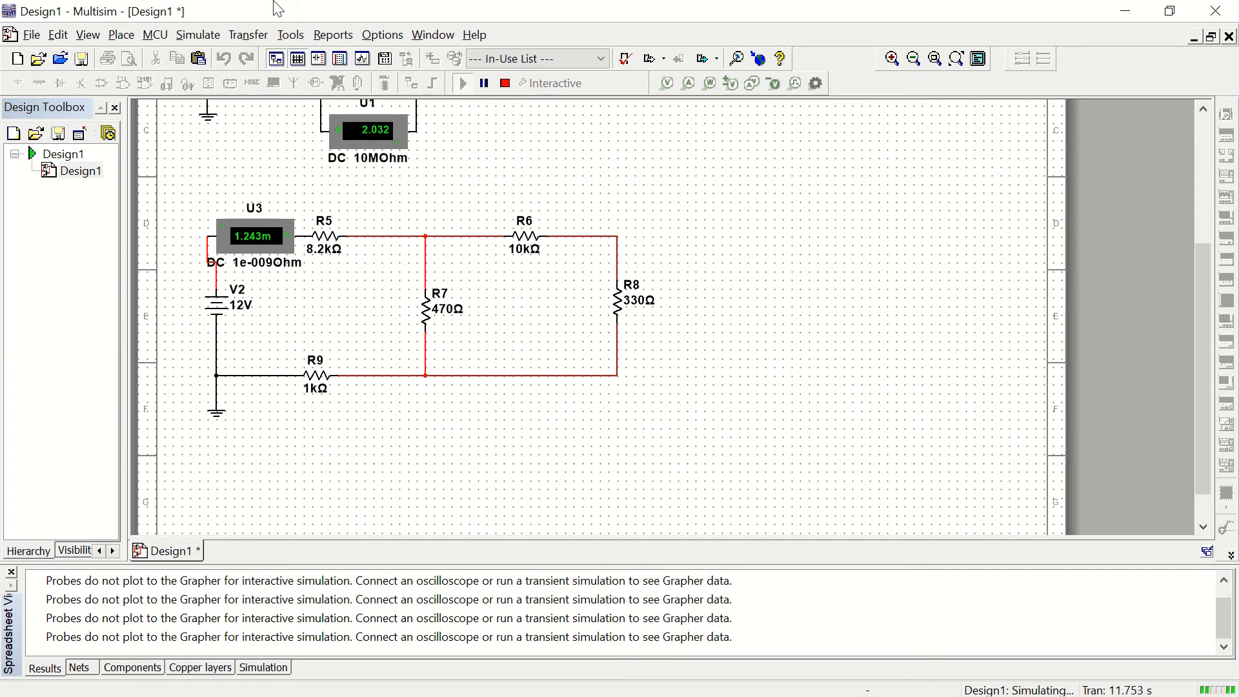
left_click(506, 83)
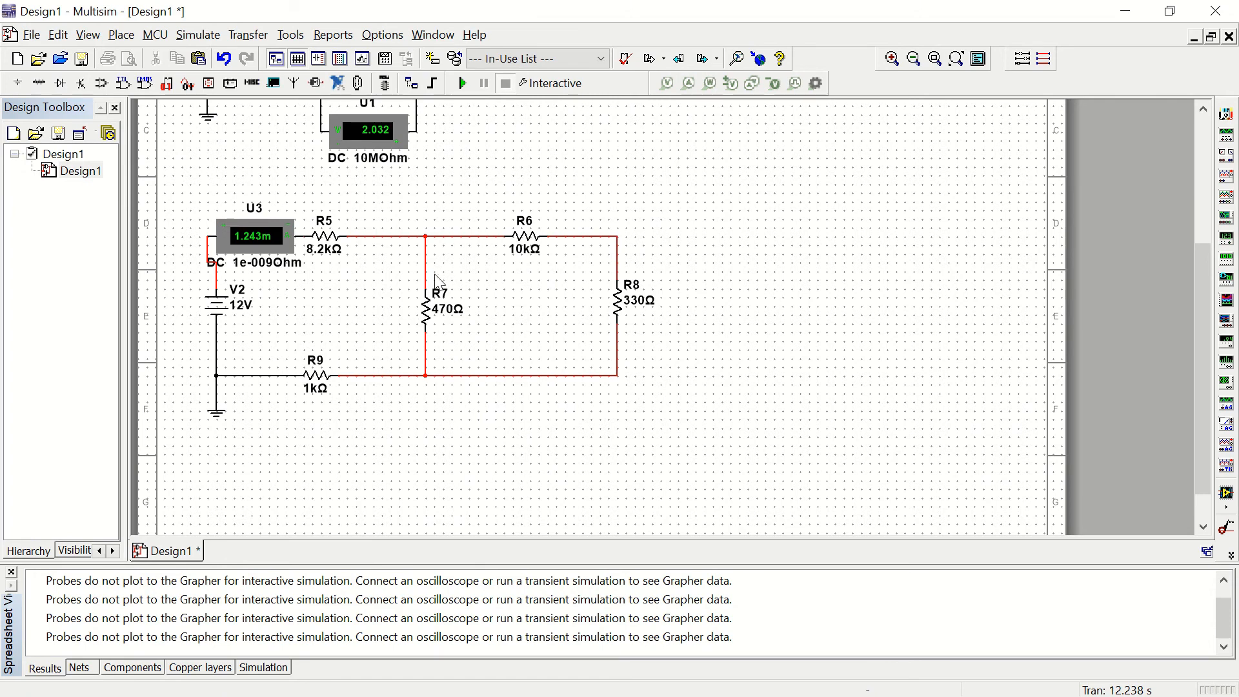
Step: Delete the wire joining R8's lower end to the junction of R7 and R9
left_click(535, 375)
right_click(534, 376)
left_click(571, 390)
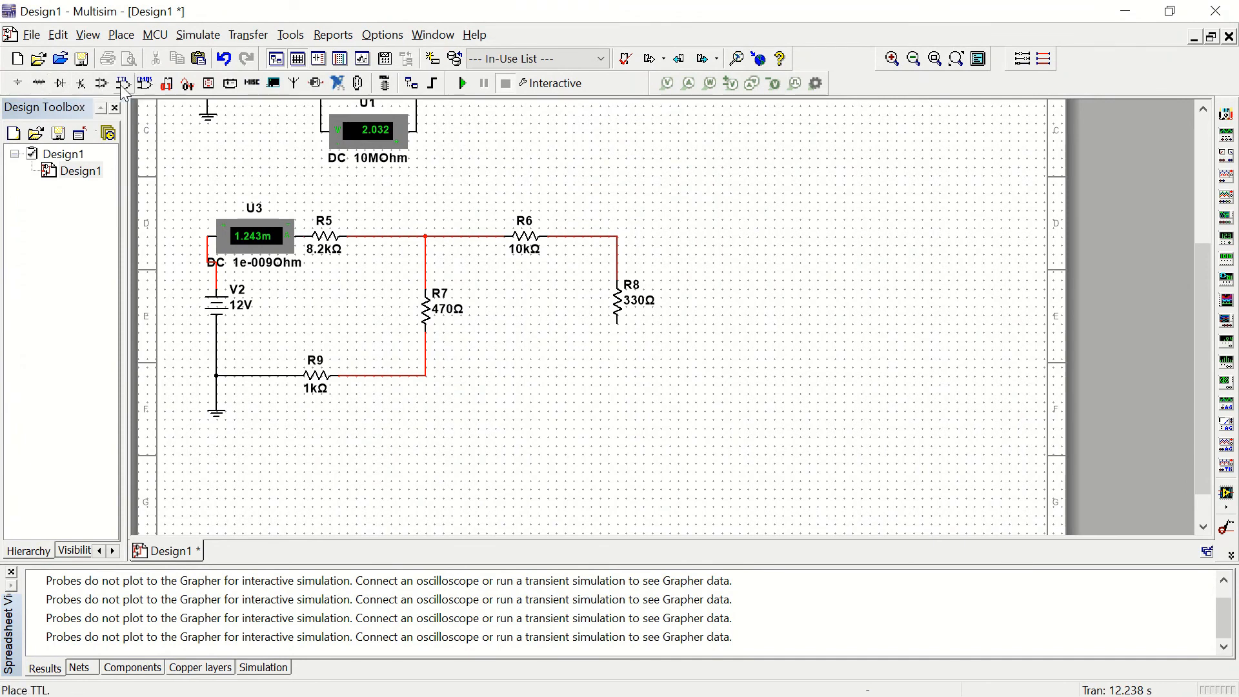
Step: Place a horizontal ammeter AMMETER_H from the Indicators group between R7 and R8, in line with R9
left_click(207, 85)
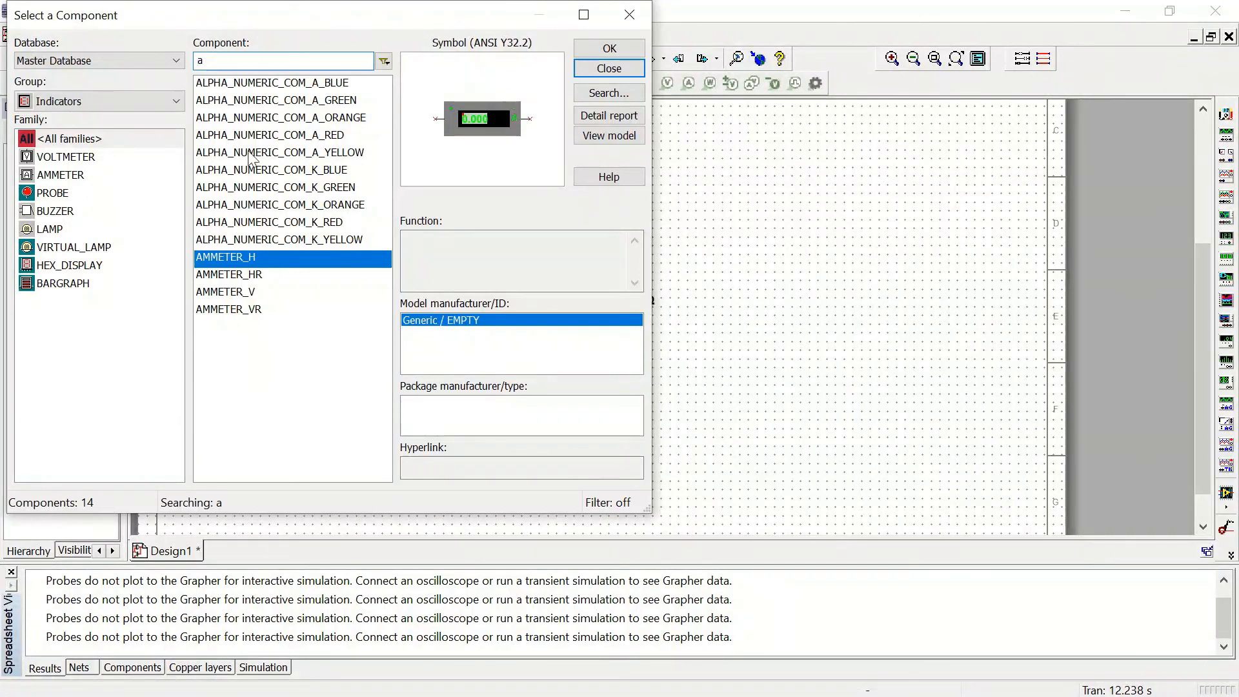
left_click(607, 50)
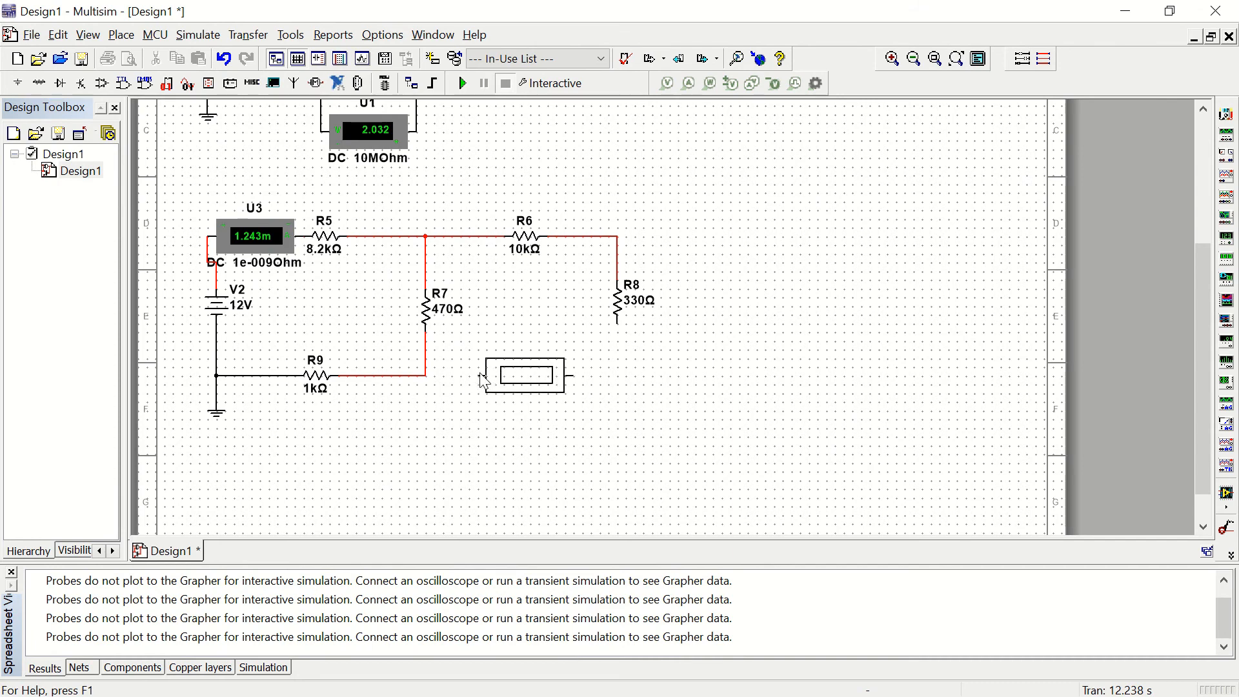
key("Escape")
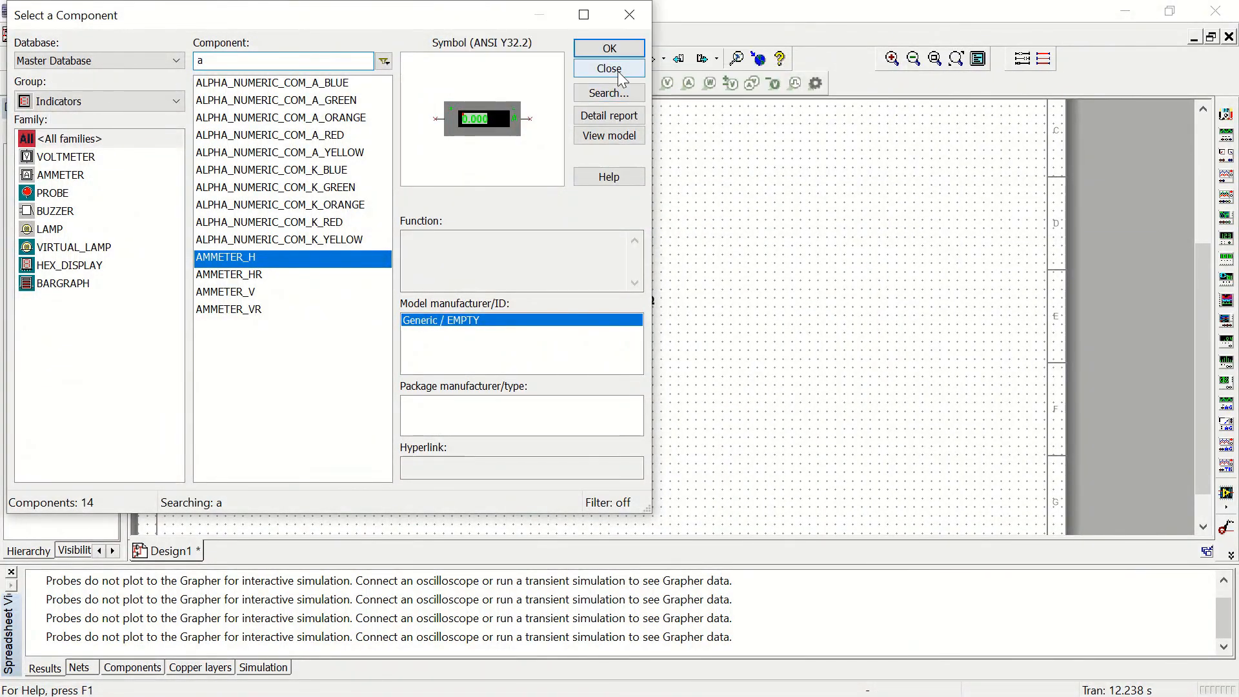
left_click(619, 72)
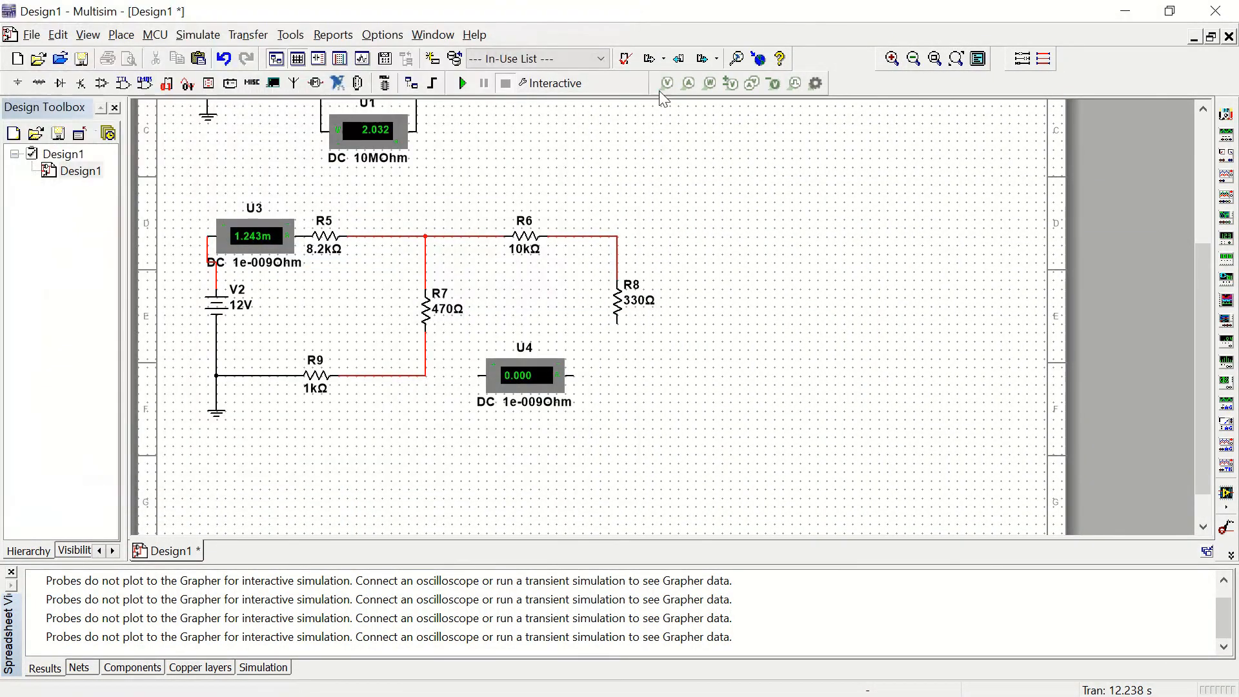
Step: Wire the new ammeter between R8's lower end and the R7–R9 corner, and simulate to measure the R6–R8 branch current
left_click(619, 324)
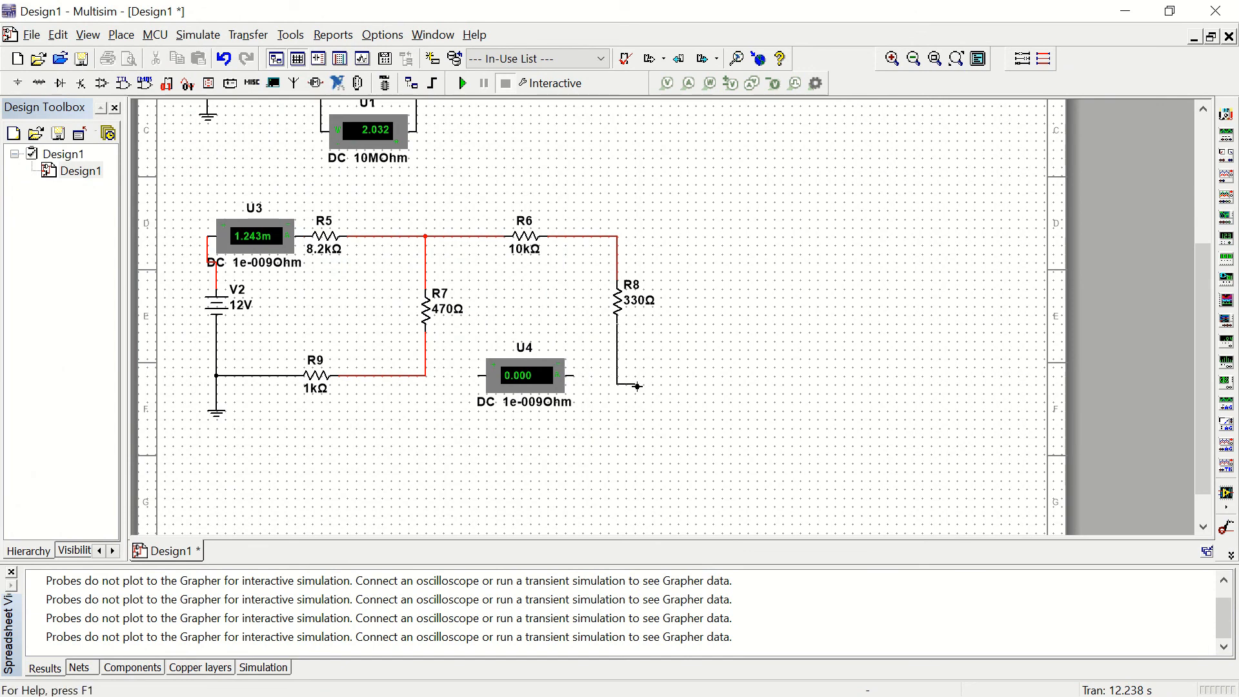
left_click(576, 375)
left_click(478, 375)
left_click(426, 375)
left_click(463, 83)
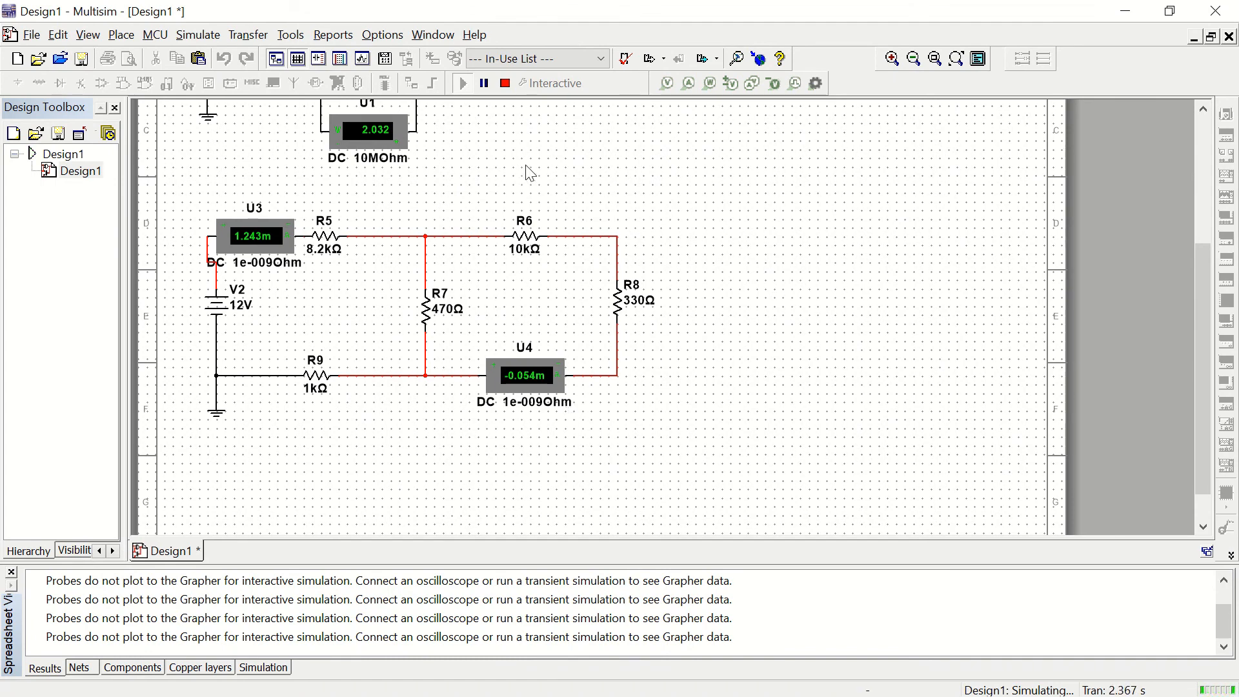
left_click(506, 83)
Step: Reverse the polarity of ammeter U4 in place and run the simulation again
right_click(537, 363)
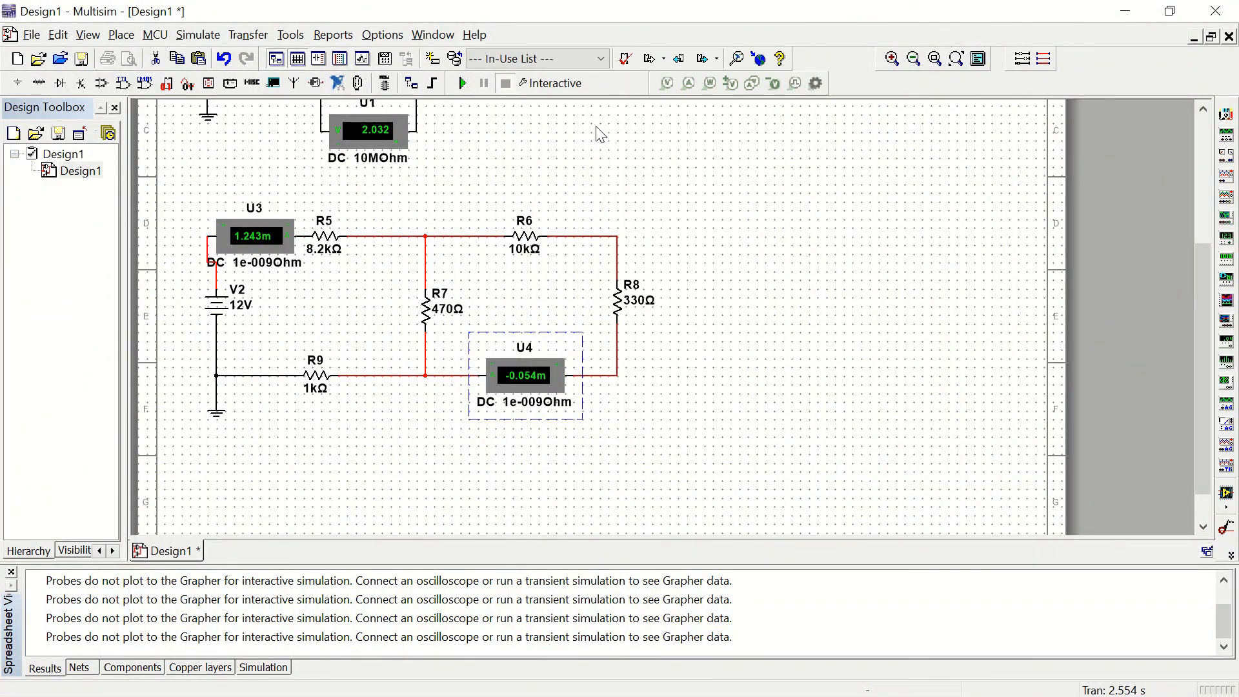
left_click(462, 83)
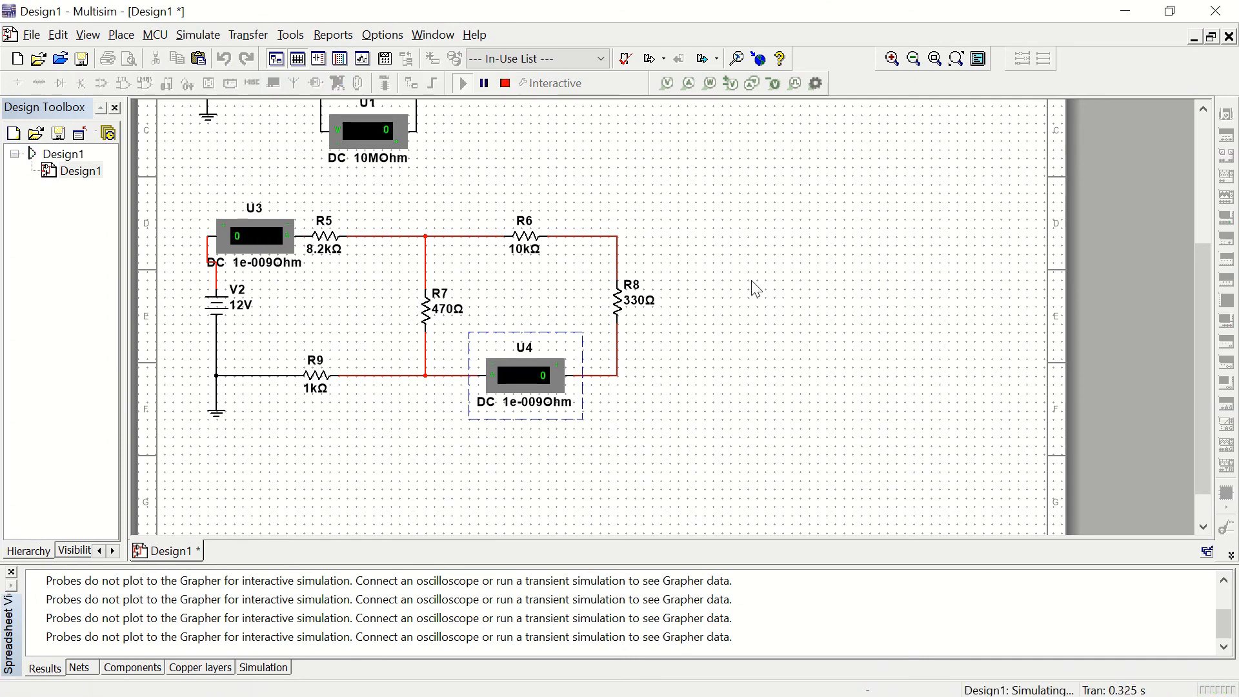